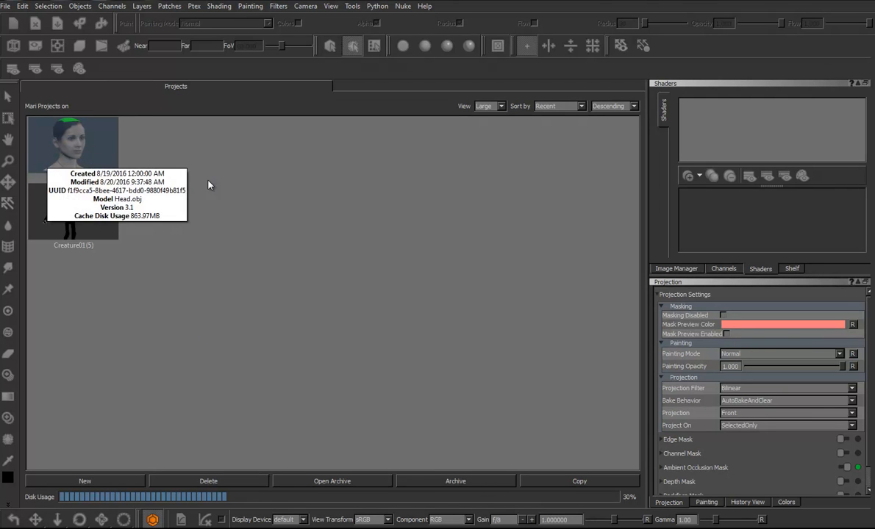
# - Open the Head project, accept converting its layers, and look over the head model
pyautogui.doubleClick(53, 129)
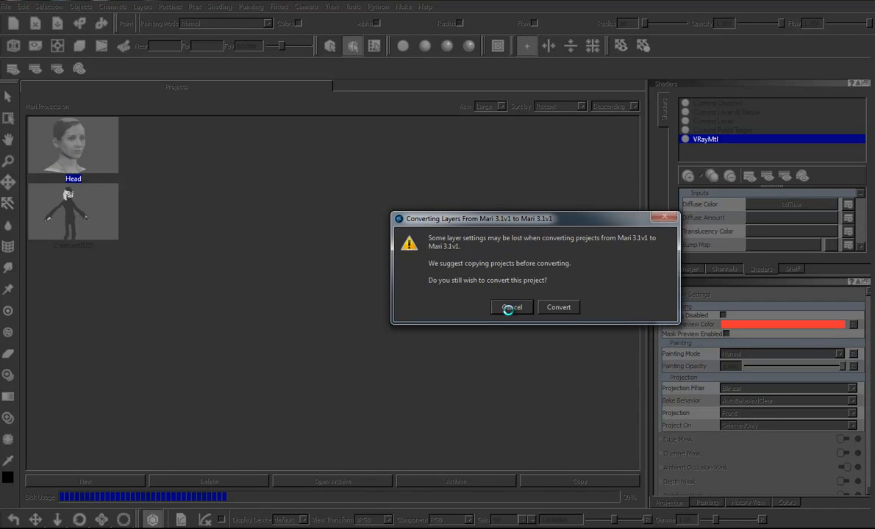
pyautogui.click(558, 307)
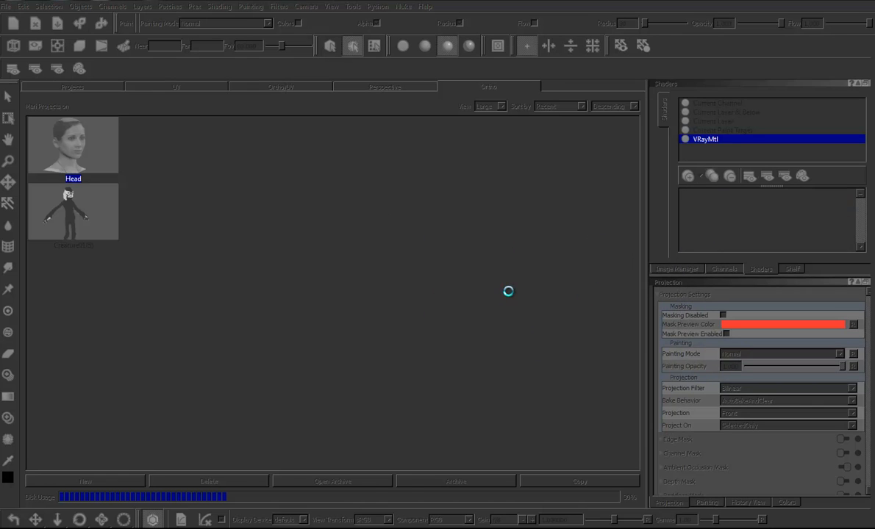
pyautogui.keyDown('alt'); pyautogui.moveTo(485, 330); pyautogui.dragTo(544, 336); pyautogui.keyUp('alt')
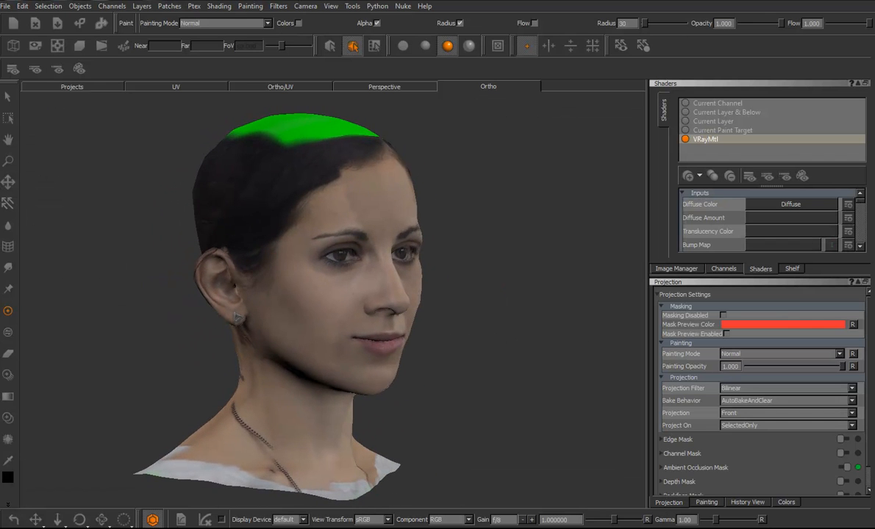
pyautogui.keyDown('alt'); pyautogui.moveTo(449, 312); pyautogui.dragTo(288, 218); pyautogui.keyUp('alt')
pyautogui.keyDown('alt'); pyautogui.moveTo(488, 318); pyautogui.dragTo(441, 280); pyautogui.keyUp('alt')
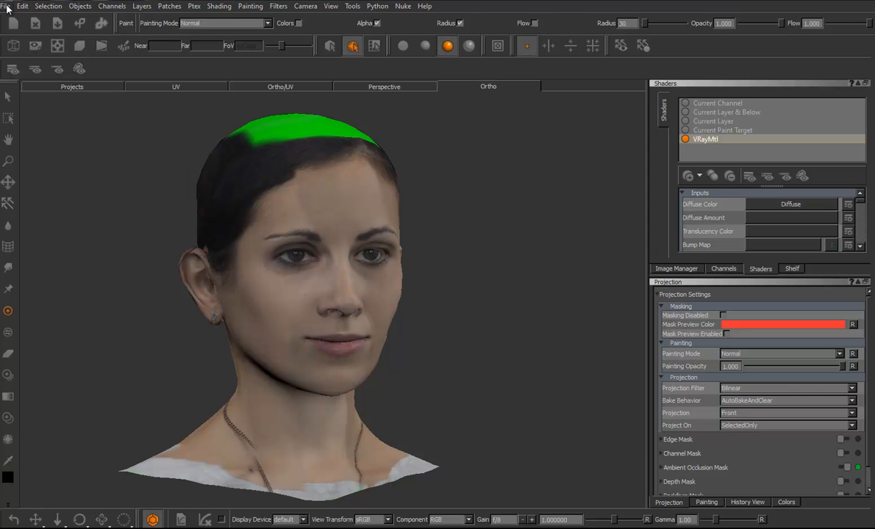
# - Close the Head project and discard its changes
pyautogui.click(79, 89)
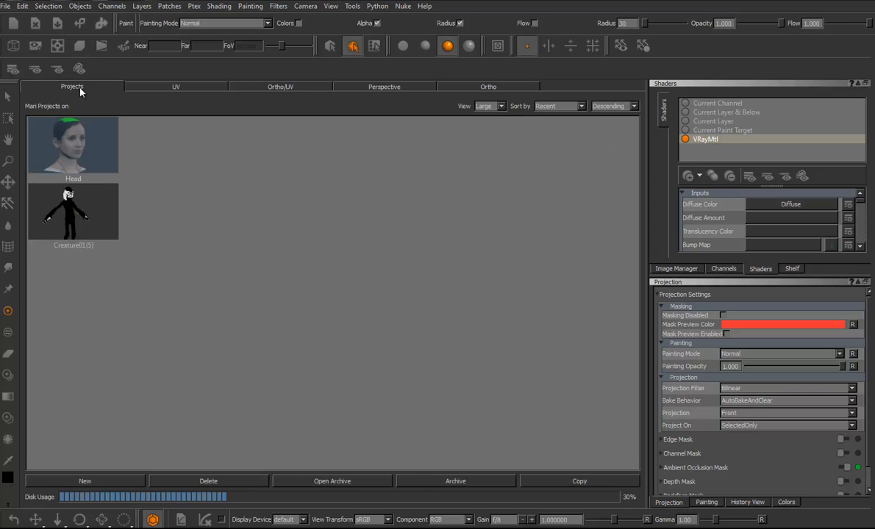
pyautogui.click(8, 7)
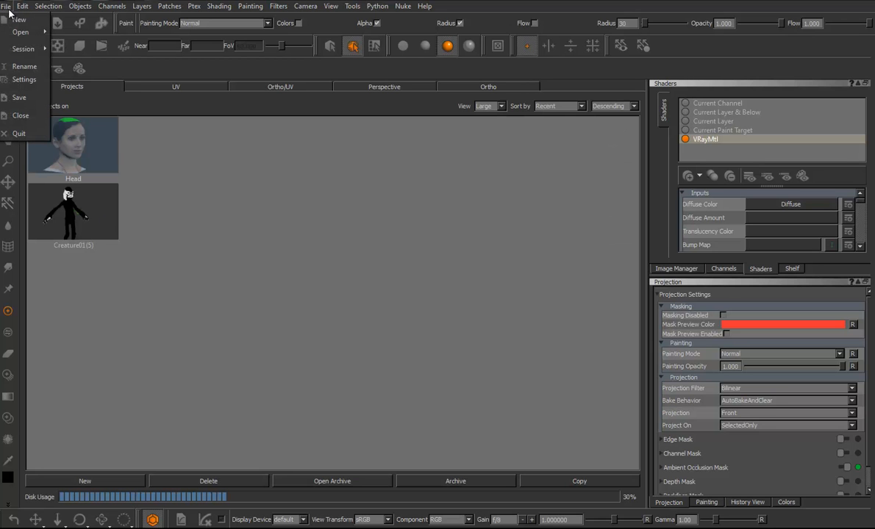
pyautogui.click(21, 117)
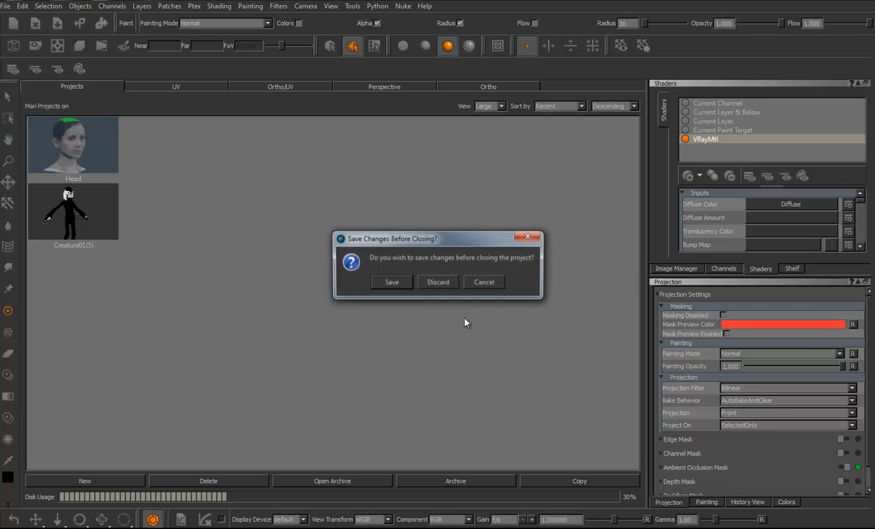
pyautogui.click(441, 286)
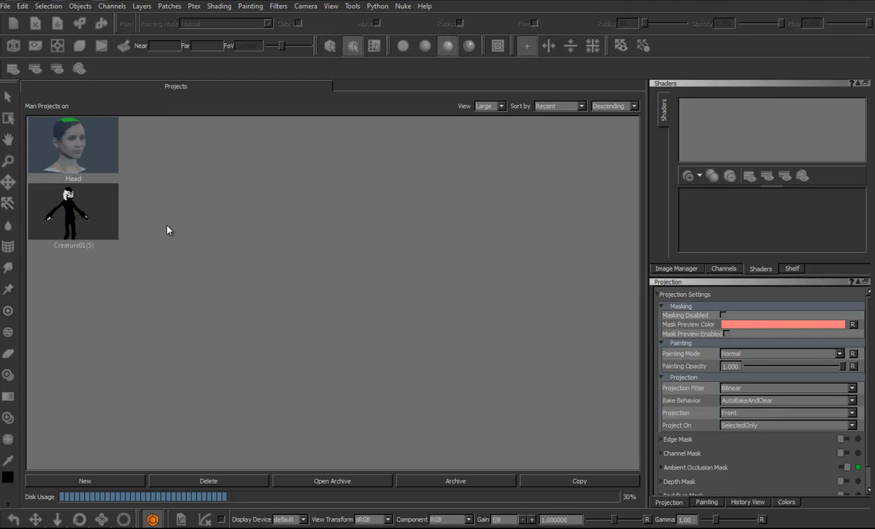
pyautogui.moveTo(260, 235); pyautogui.dragTo(239, 249)
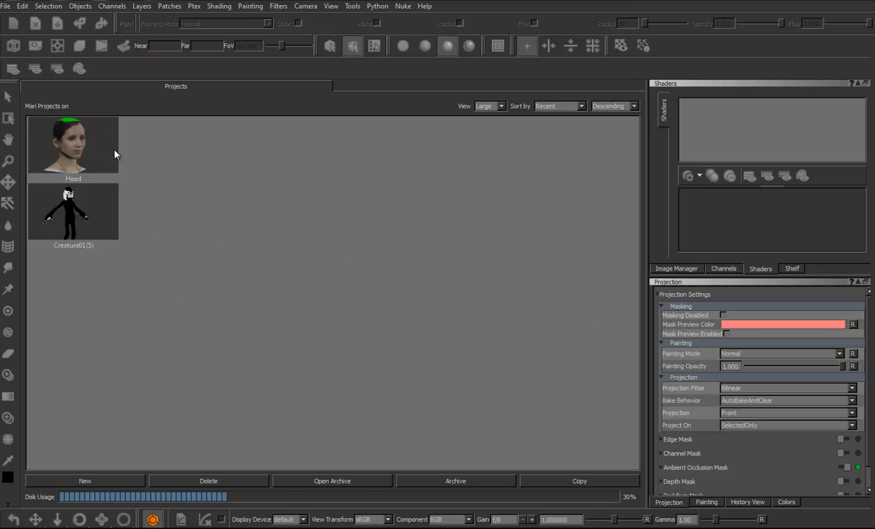
# - Archive the Head project as Head01.mra in the head project folder inside G:/Vanarts
pyautogui.click(90, 150)
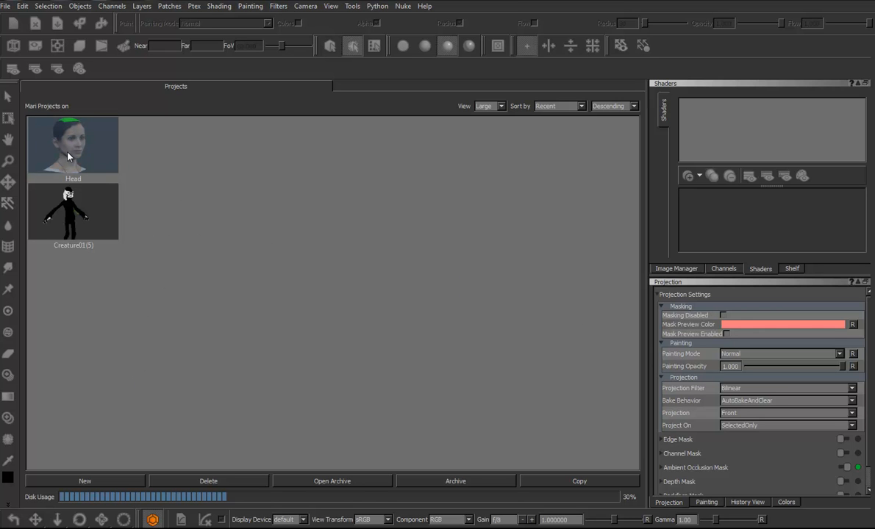
pyautogui.click(445, 482)
pyautogui.moveTo(489, 174); pyautogui.dragTo(385, 133)
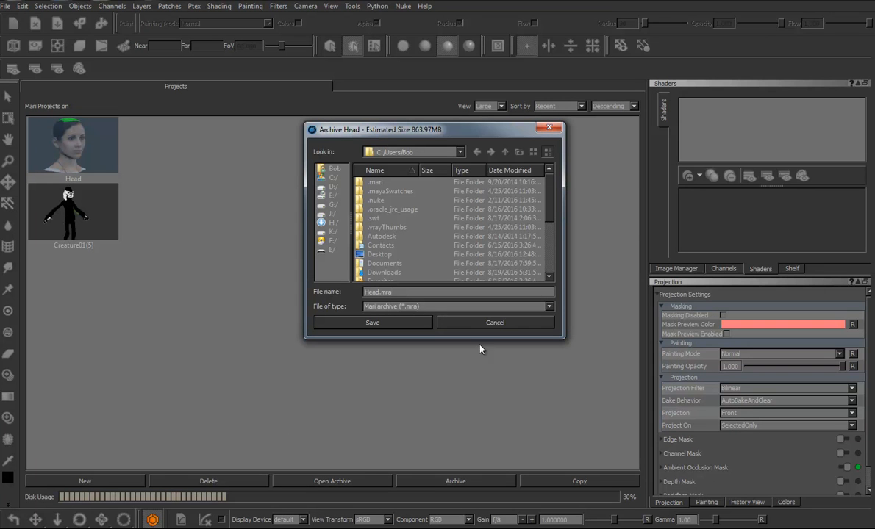
pyautogui.scroll(-2, 374, 194)
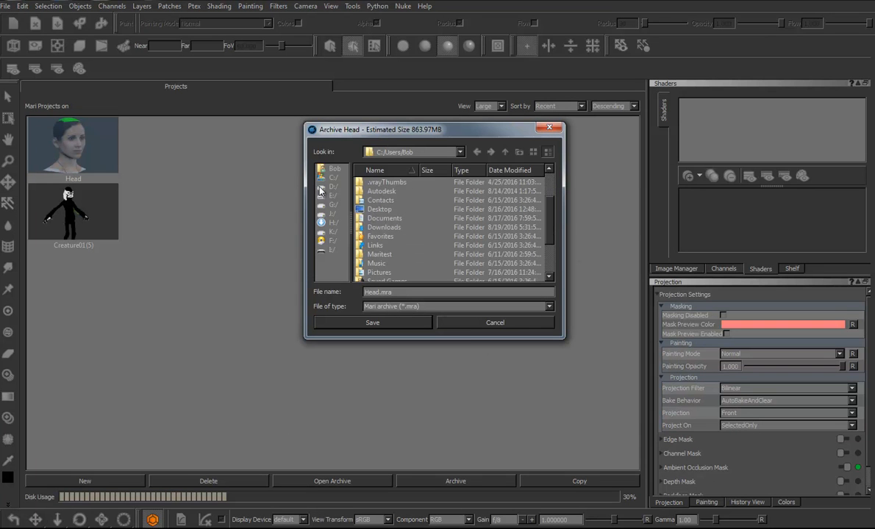
pyautogui.click(332, 204)
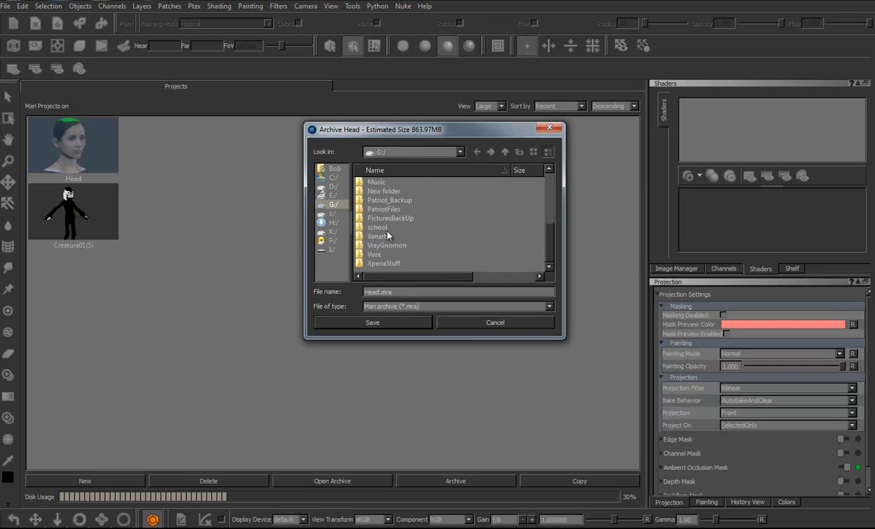
pyautogui.doubleClick(378, 237)
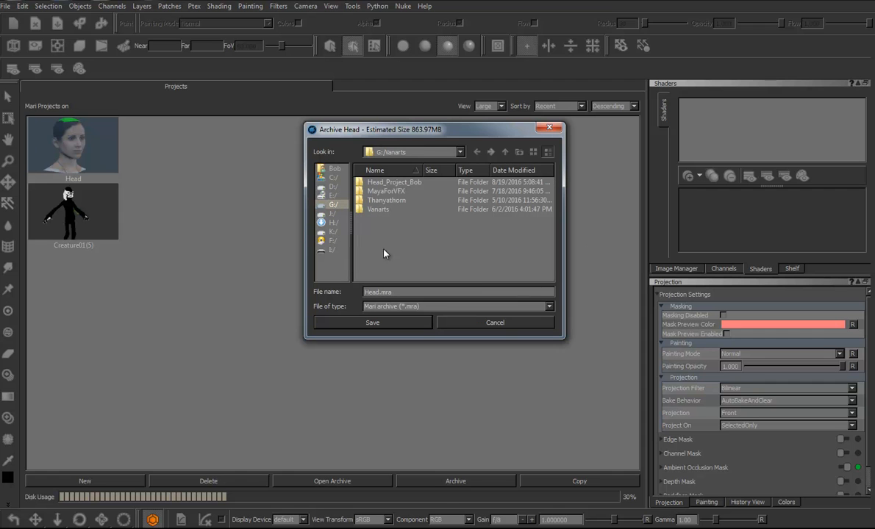
pyautogui.doubleClick(388, 183)
pyautogui.scroll(-1, 441, 253)
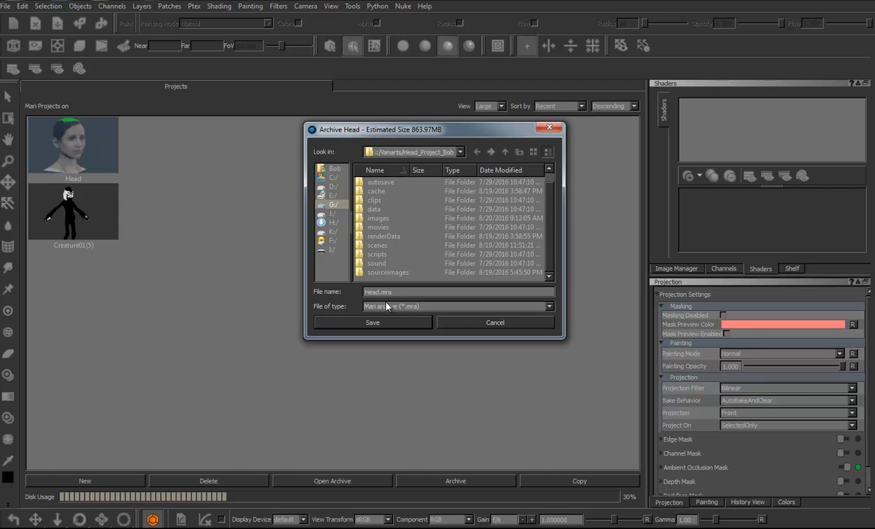
pyautogui.write('1')
pyautogui.press('Return')
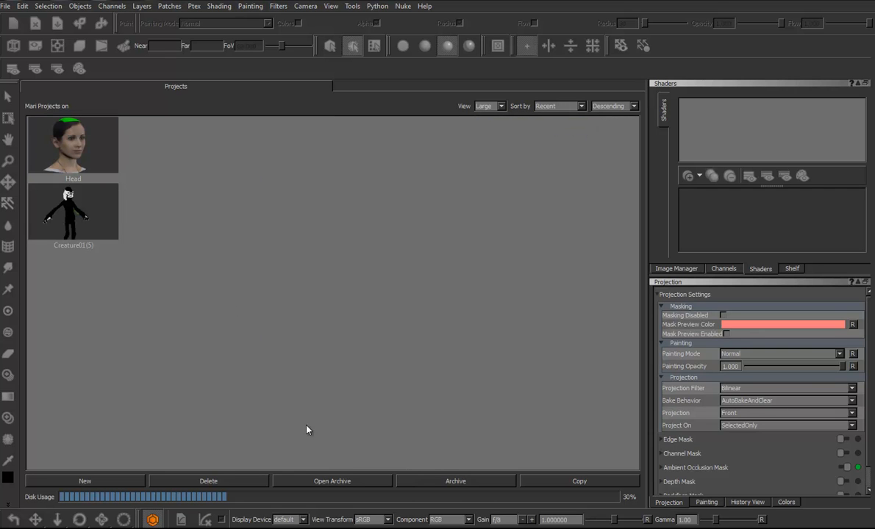
# - Archive the Head project again in the same folder as Head02.mra
pyautogui.click(70, 153)
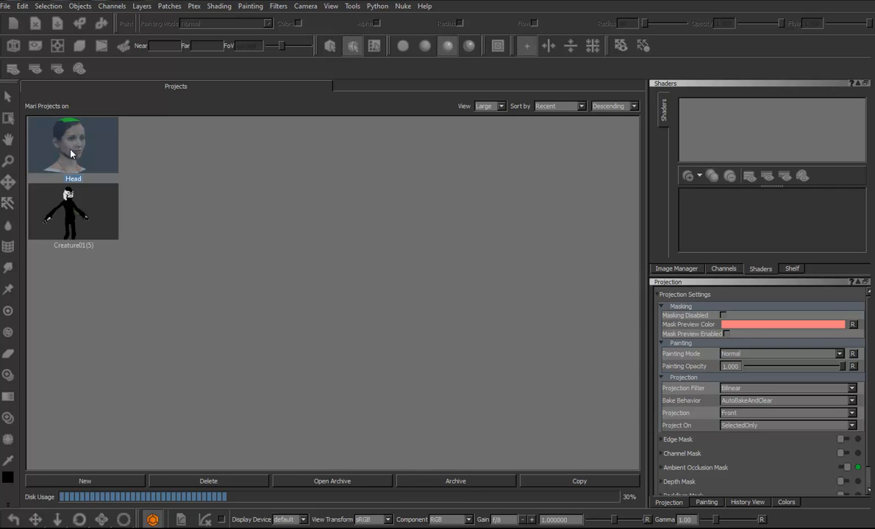
pyautogui.click(424, 482)
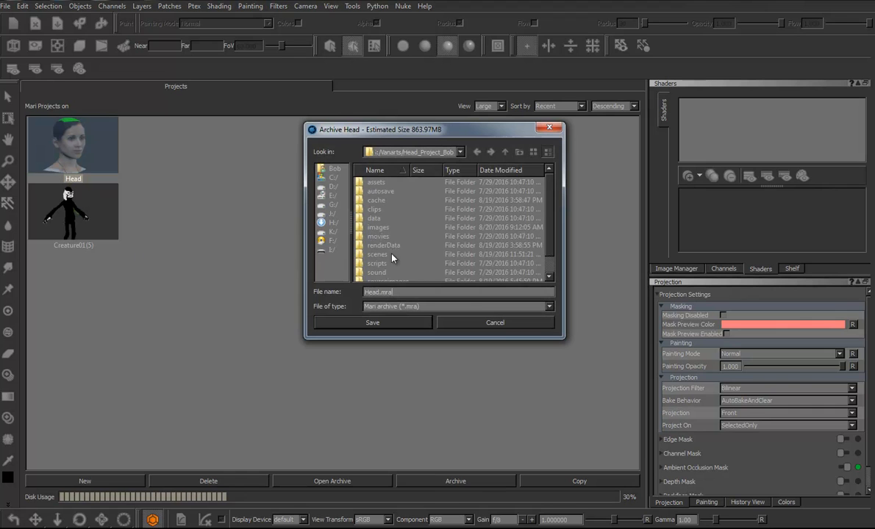
pyautogui.scroll(-1, 376, 265)
pyautogui.click(384, 272)
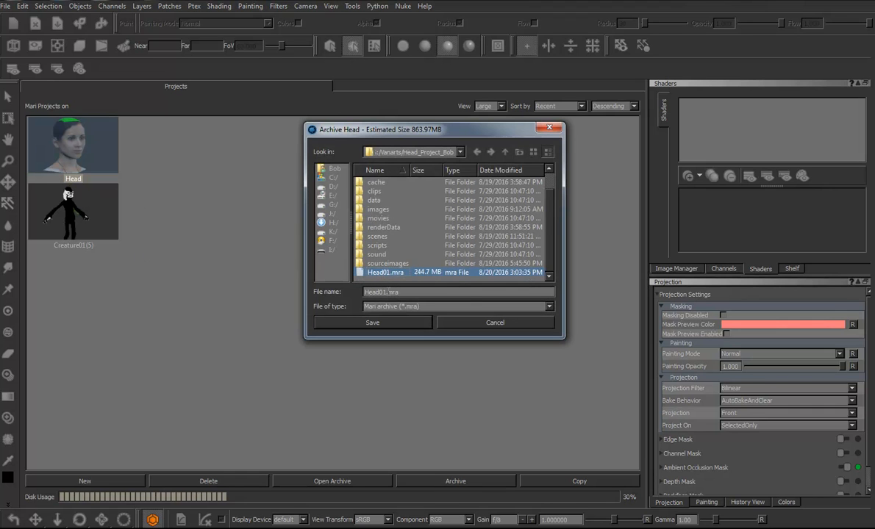
pyautogui.press('BackSpace')
pyautogui.write('2')
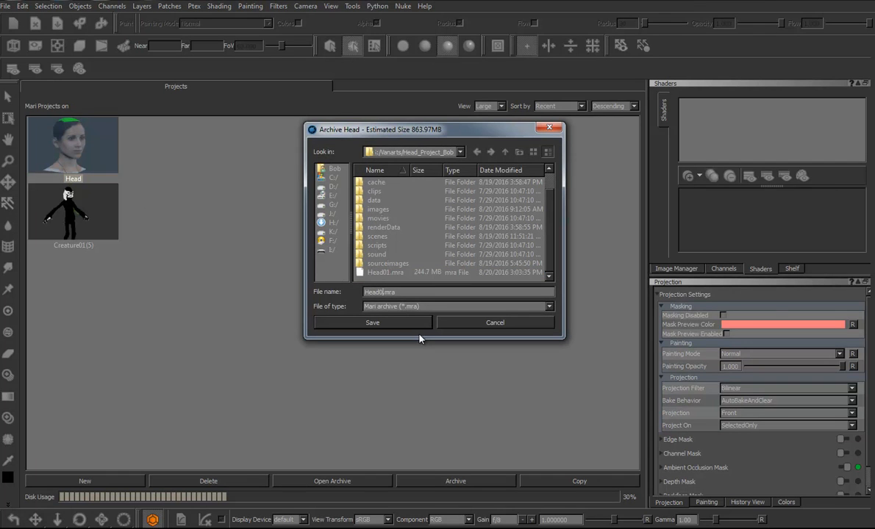
pyautogui.click(415, 326)
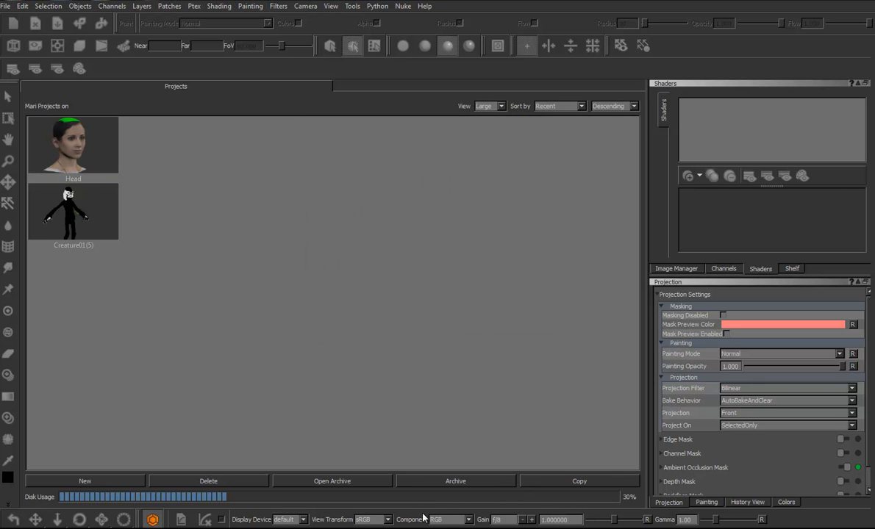
# - Import the Head02.mra archive into the projects list
pyautogui.click(331, 481)
pyautogui.scroll(-1, 384, 279)
pyautogui.click(396, 272)
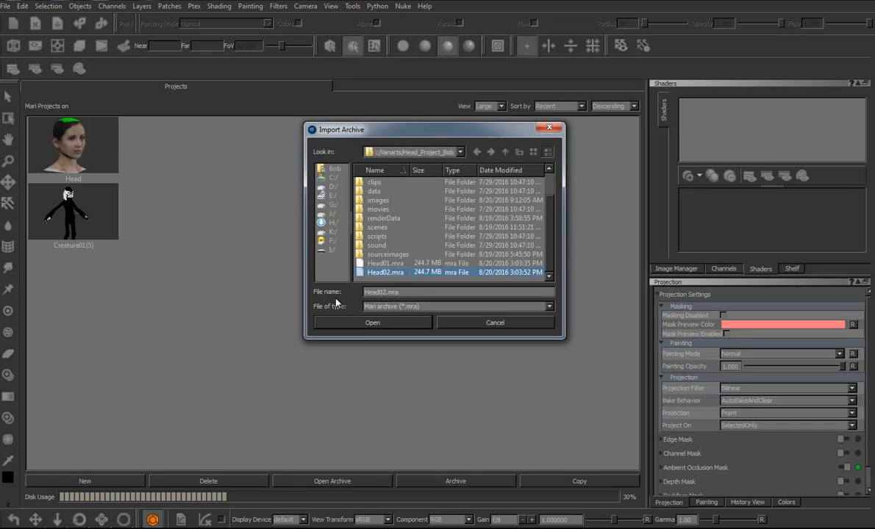
pyautogui.click(371, 323)
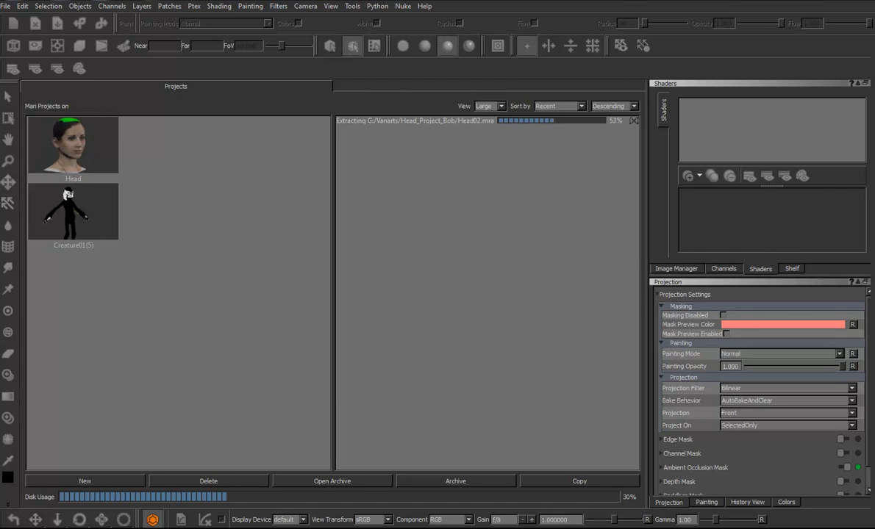
# - Place the floating Layers palette over the area between the projects view and the Shaders palette
pyautogui.moveTo(874, 68); pyautogui.dragTo(568, 56)
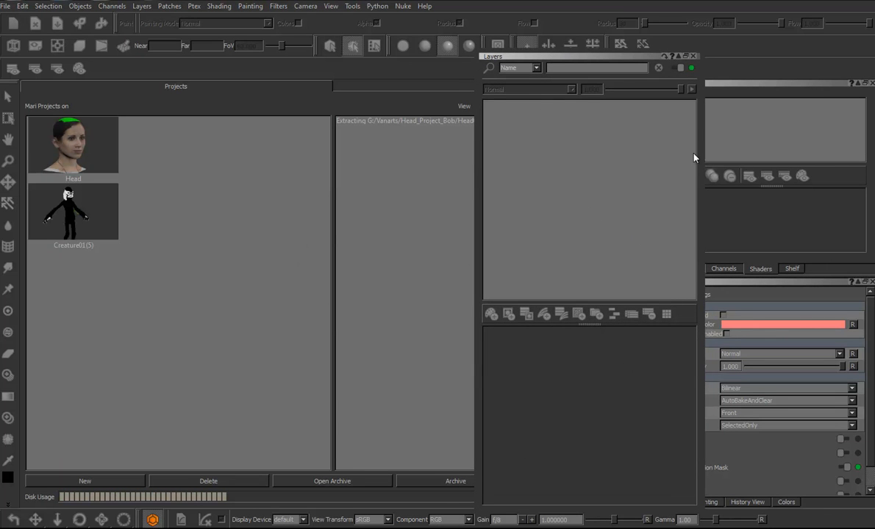
pyautogui.moveTo(586, 63); pyautogui.dragTo(605, 64)
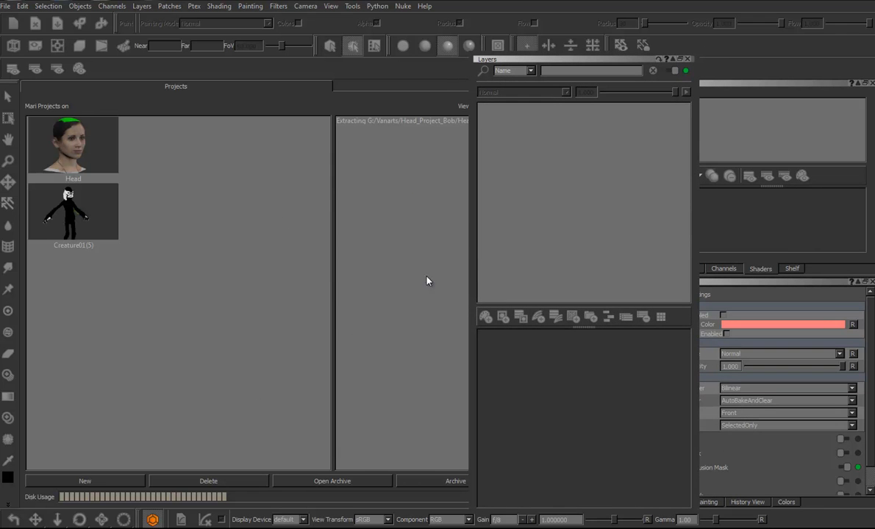
pyautogui.moveTo(618, 64)
pyautogui.mouseDown()
pyautogui.moveTo(610, 62)
pyautogui.moveTo(610, 78)
pyautogui.mouseUp()
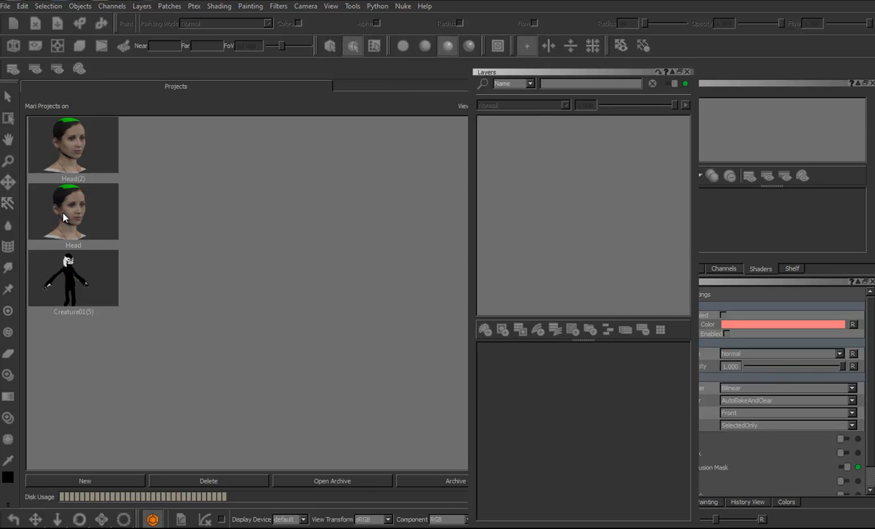
# - Open the imported Head(2) project, accept converting its layers, and save it
pyautogui.click(62, 157)
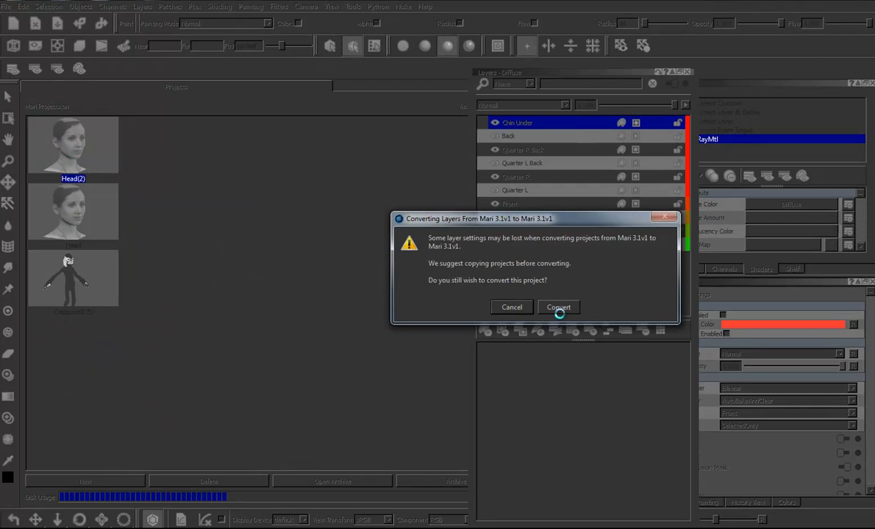
pyautogui.click(558, 307)
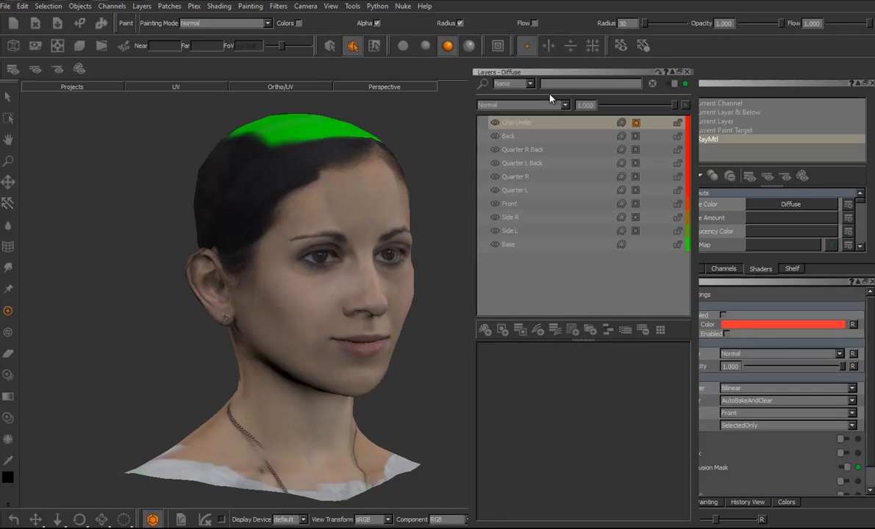
pyautogui.moveTo(418, 266)
pyautogui.keyDown('alt'); pyautogui.mouseDown()
pyautogui.moveTo(381, 268)
pyautogui.moveTo(397, 260)
pyautogui.moveTo(297, 276)
pyautogui.moveTo(320, 265)
pyautogui.mouseUp(); pyautogui.keyUp('alt')
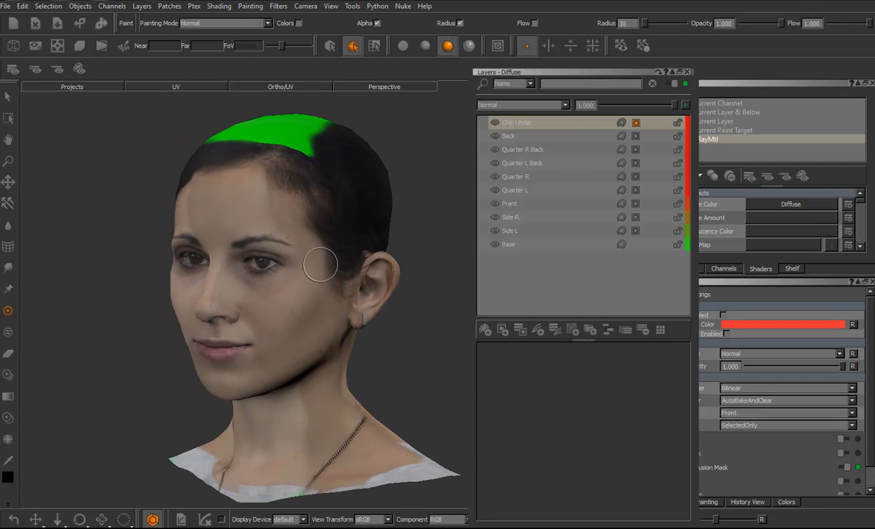
pyautogui.click(5, 6)
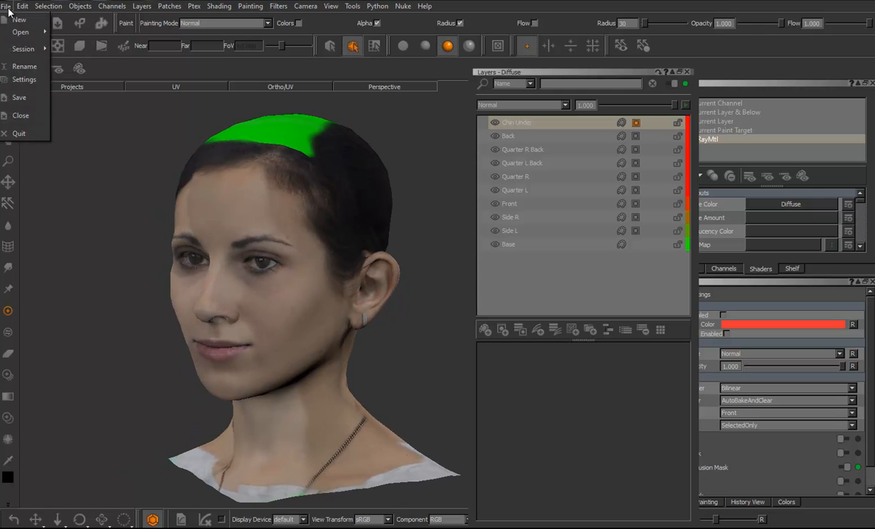
pyautogui.click(27, 100)
# - Select the Side L layer and make its mask the active paint target
pyautogui.moveTo(236, 287)
pyautogui.keyDown('alt'); pyautogui.mouseDown()
pyautogui.moveTo(225, 296)
pyautogui.moveTo(279, 301)
pyautogui.moveTo(230, 307)
pyautogui.moveTo(350, 312)
pyautogui.mouseUp(); pyautogui.keyUp('alt')
pyautogui.keyDown('alt'); pyautogui.moveTo(401, 257); pyautogui.dragTo(401, 297); pyautogui.keyUp('alt')
pyautogui.keyDown('alt'); pyautogui.moveTo(369, 257); pyautogui.dragTo(323, 244); pyautogui.keyUp('alt')
pyautogui.keyDown('alt'); pyautogui.moveTo(344, 258); pyautogui.dragTo(427, 257, button='right'); pyautogui.keyUp('alt')
pyautogui.moveTo(261, 212)
pyautogui.keyDown('alt'); pyautogui.mouseDown()
pyautogui.moveTo(256, 259)
pyautogui.moveTo(283, 254)
pyautogui.moveTo(274, 242)
pyautogui.mouseUp(); pyautogui.keyUp('alt')
pyautogui.keyDown('alt'); pyautogui.moveTo(303, 270); pyautogui.dragTo(353, 266); pyautogui.keyUp('alt')
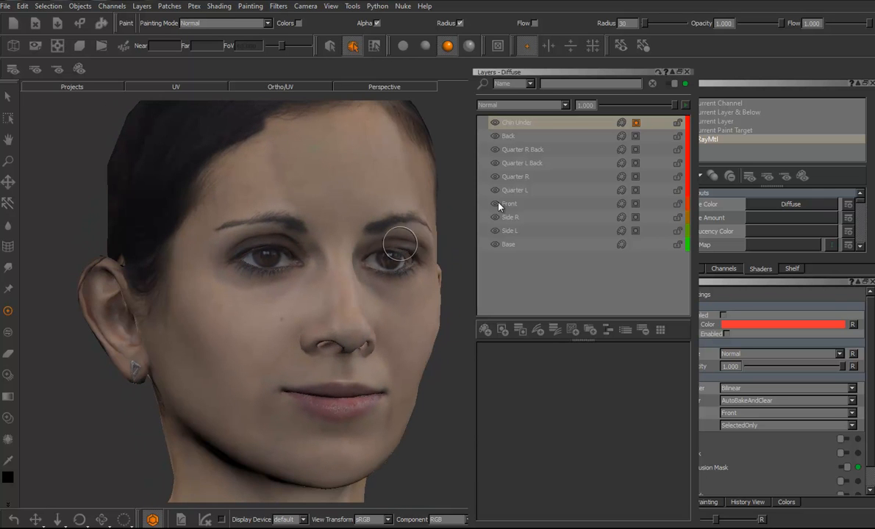
pyautogui.click(513, 232)
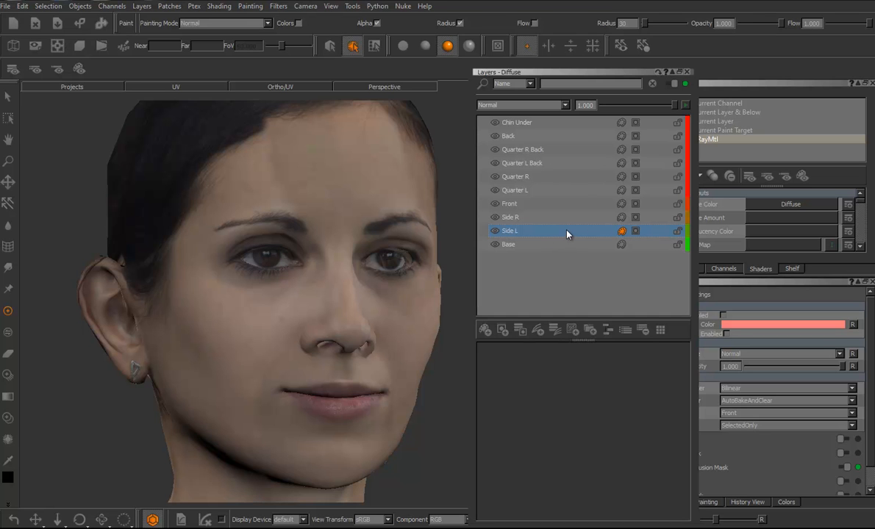
pyautogui.click(636, 233)
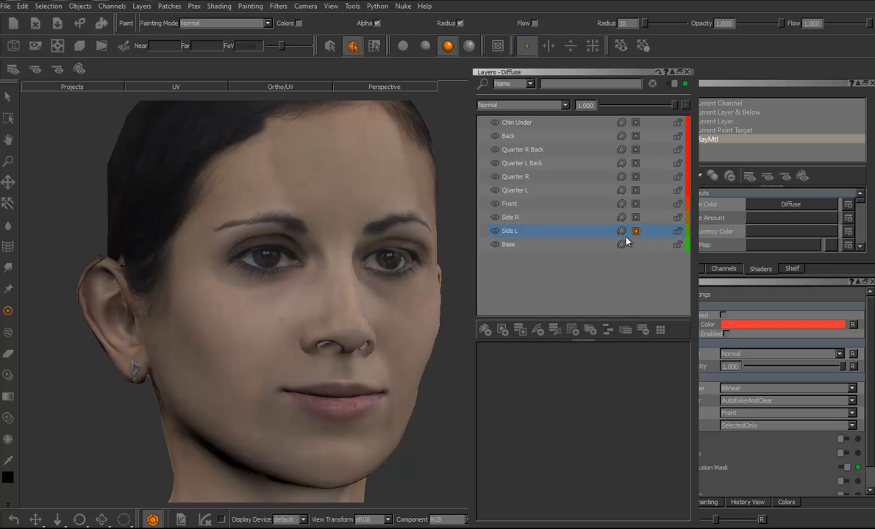
pyautogui.keyDown('alt'); pyautogui.moveTo(371, 336); pyautogui.dragTo(320, 338); pyautogui.keyUp('alt')
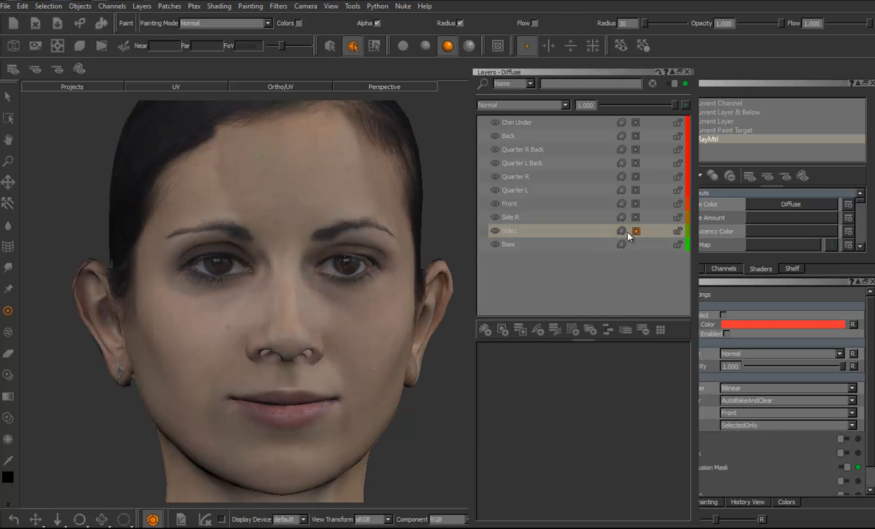
pyautogui.click(538, 232)
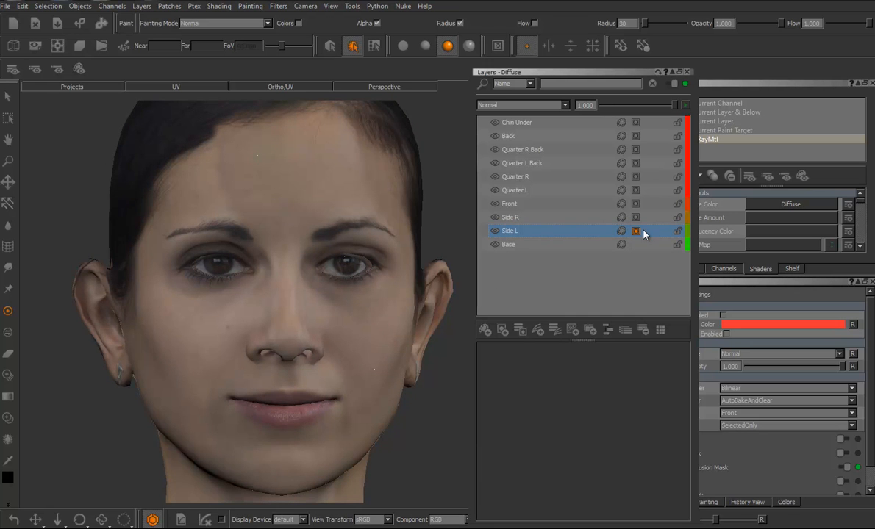
# - Make the Side L layer's mask the paint target and display only the current paint target to inspect the mask on the head
pyautogui.click(578, 216)
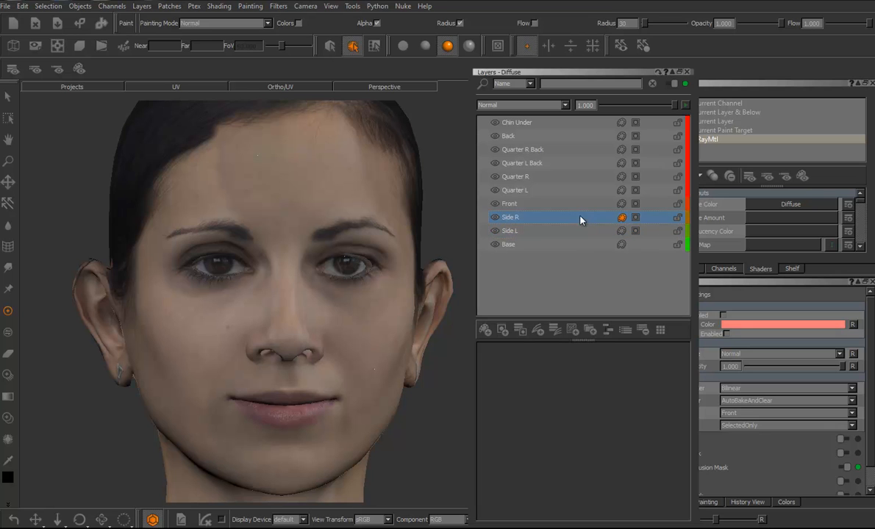
pyautogui.click(634, 231)
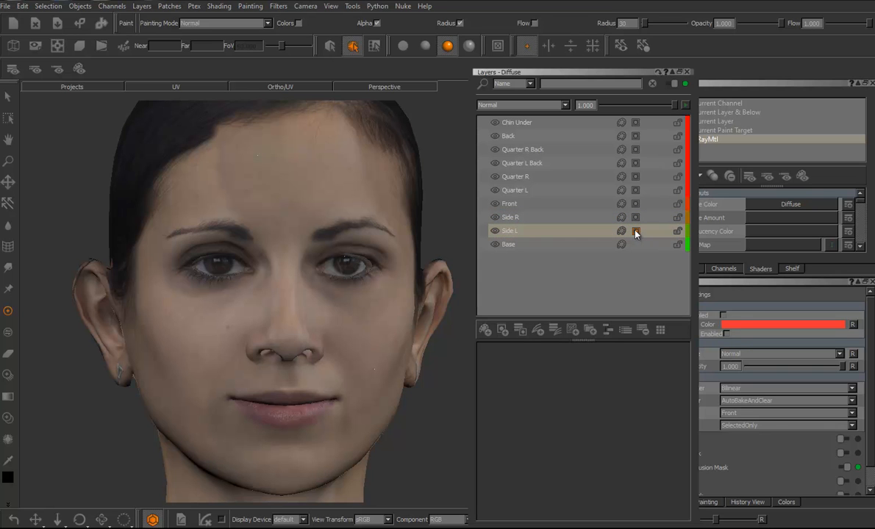
pyautogui.click(78, 69)
pyautogui.moveTo(325, 302)
pyautogui.mouseDown(button='middle')
pyautogui.moveTo(342, 299)
pyautogui.moveTo(328, 291)
pyautogui.moveTo(194, 295)
pyautogui.moveTo(321, 306)
pyautogui.mouseUp(button='middle')
pyautogui.keyDown('alt'); pyautogui.moveTo(271, 310); pyautogui.dragTo(243, 289); pyautogui.keyUp('alt')
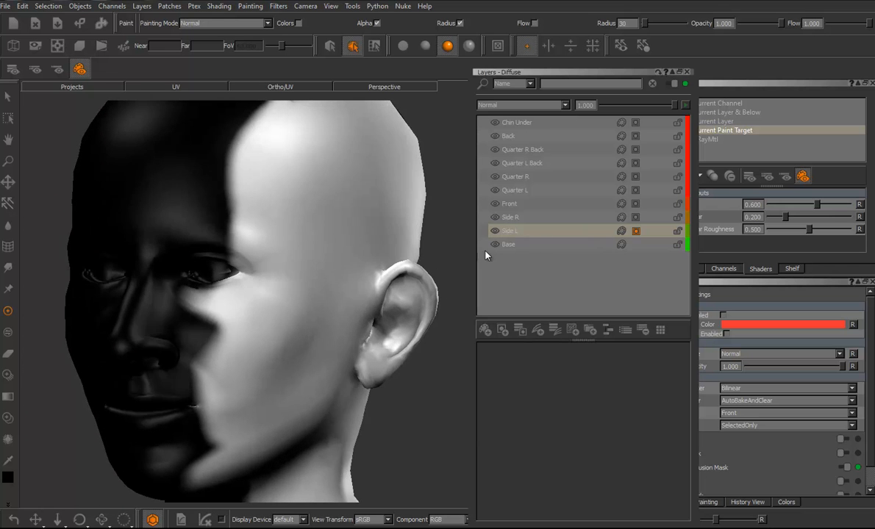
# - Display only the current layer on the head and switch the view to flat lighting
pyautogui.click(57, 69)
pyautogui.keyDown('alt'); pyautogui.moveTo(288, 277); pyautogui.dragTo(269, 265); pyautogui.keyUp('alt')
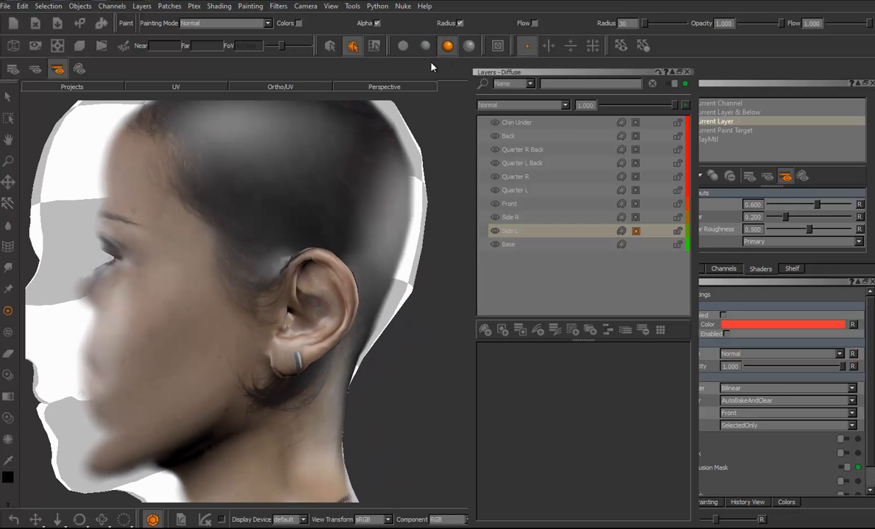
pyautogui.click(425, 46)
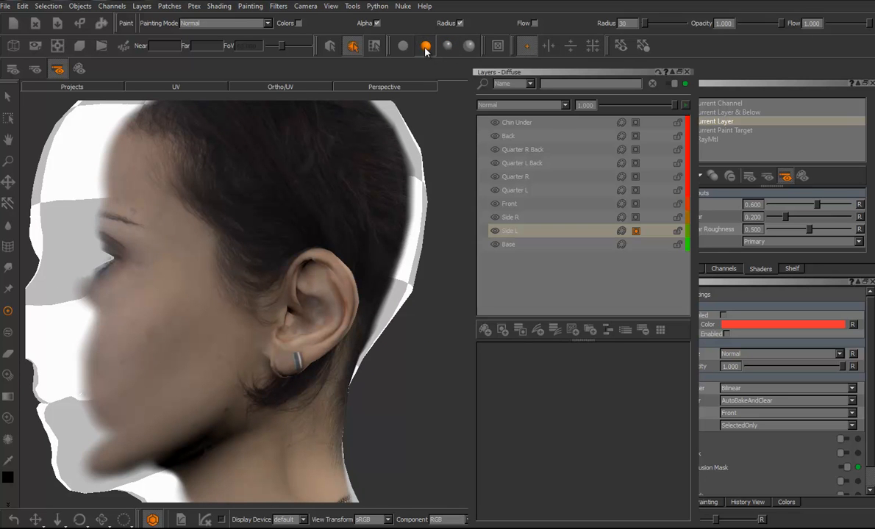
pyautogui.click(403, 46)
pyautogui.moveTo(357, 264)
pyautogui.keyDown('alt'); pyautogui.mouseDown()
pyautogui.moveTo(385, 294)
pyautogui.moveTo(374, 293)
pyautogui.mouseUp(); pyautogui.keyUp('alt')
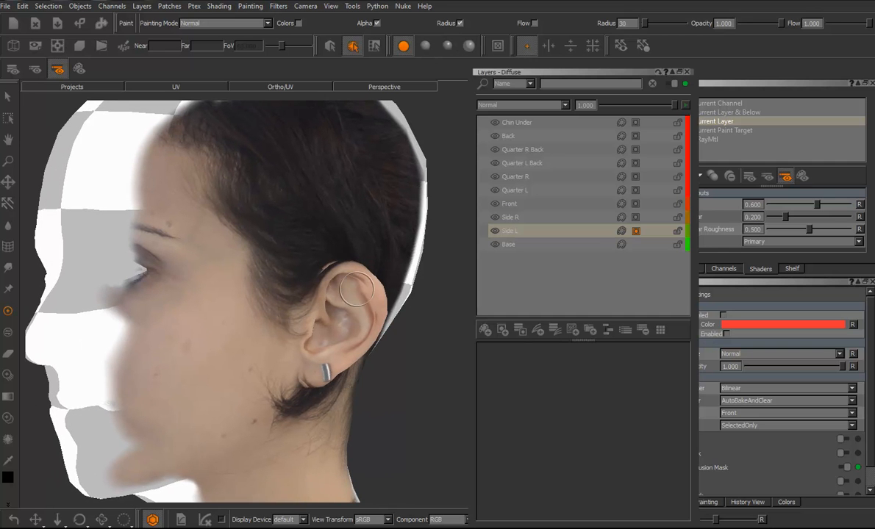
# - Examine the painted areas of the Base, Side L, Side R, Front and Quarter L layers one after another
pyautogui.click(512, 248)
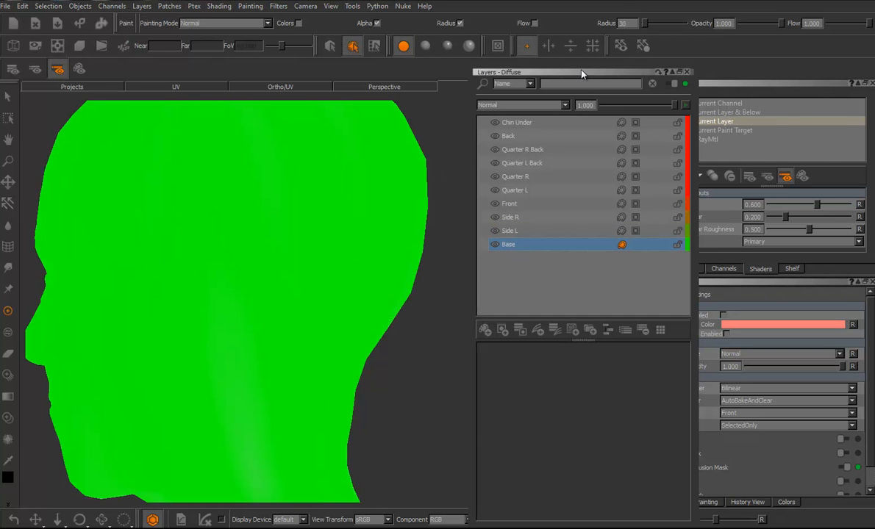
pyautogui.keyDown('alt'); pyautogui.moveTo(303, 273); pyautogui.dragTo(551, 288); pyautogui.keyUp('alt')
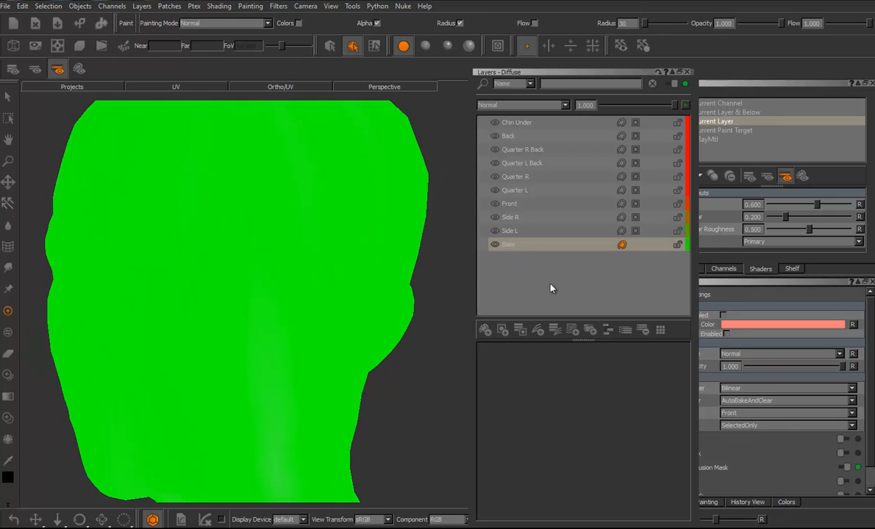
pyautogui.click(510, 230)
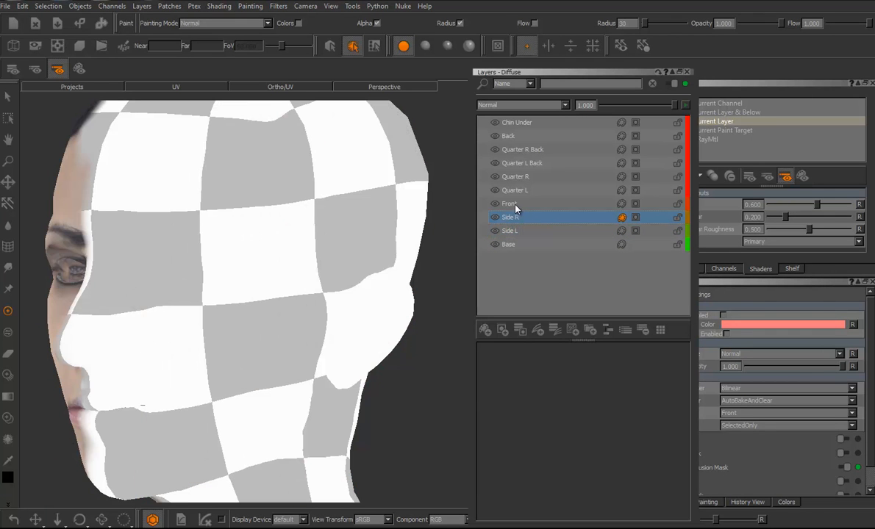
pyautogui.click(514, 205)
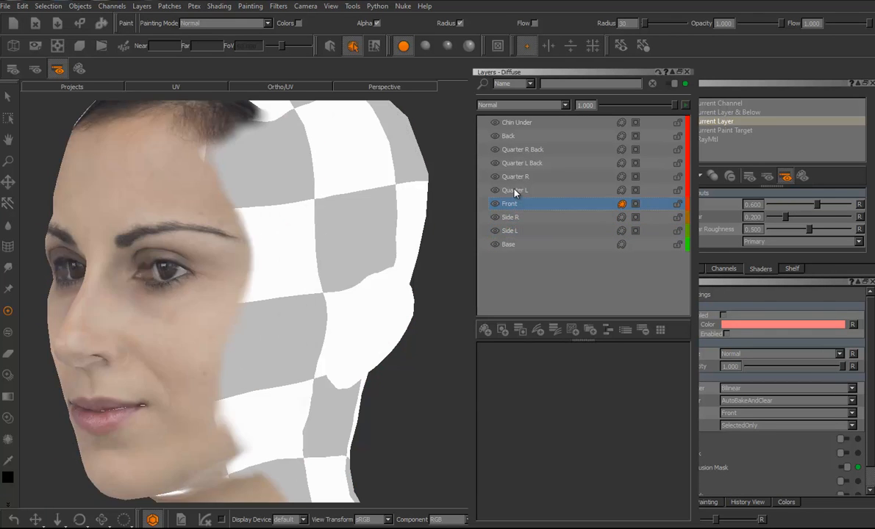
pyautogui.keyDown('alt'); pyautogui.moveTo(316, 319); pyautogui.dragTo(364, 318); pyautogui.keyUp('alt')
pyautogui.moveTo(257, 337)
pyautogui.keyDown('alt'); pyautogui.mouseDown()
pyautogui.moveTo(316, 336)
pyautogui.moveTo(274, 334)
pyautogui.mouseUp(); pyautogui.keyUp('alt')
pyautogui.keyDown('alt'); pyautogui.moveTo(274, 334); pyautogui.dragTo(195, 328, button='right'); pyautogui.keyUp('alt')
pyautogui.keyDown('alt'); pyautogui.moveTo(346, 346); pyautogui.dragTo(307, 369); pyautogui.keyUp('alt')
pyautogui.keyDown('alt'); pyautogui.moveTo(306, 369); pyautogui.dragTo(358, 361, button='right'); pyautogui.keyUp('alt')
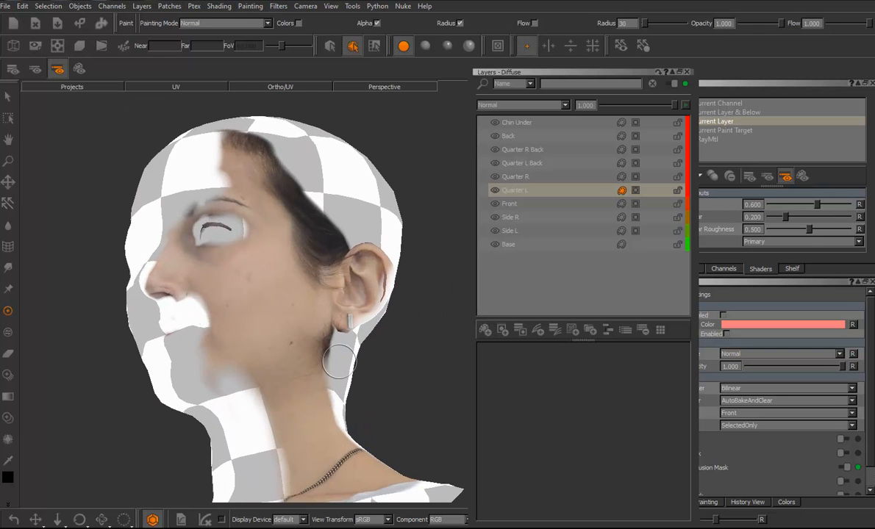
# - Examine the Quarter R and Quarter L Back layers, targeting the Quarter L Back mask to check its extent around the head
pyautogui.click(524, 179)
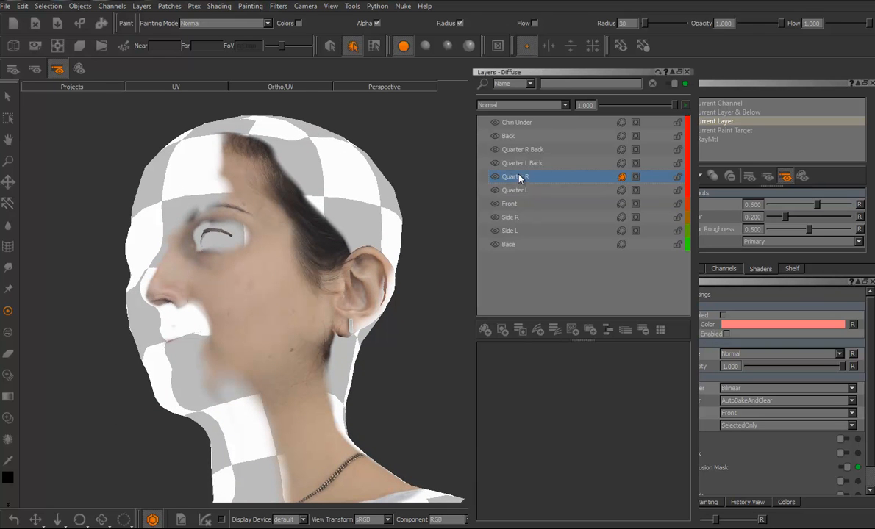
pyautogui.click(531, 163)
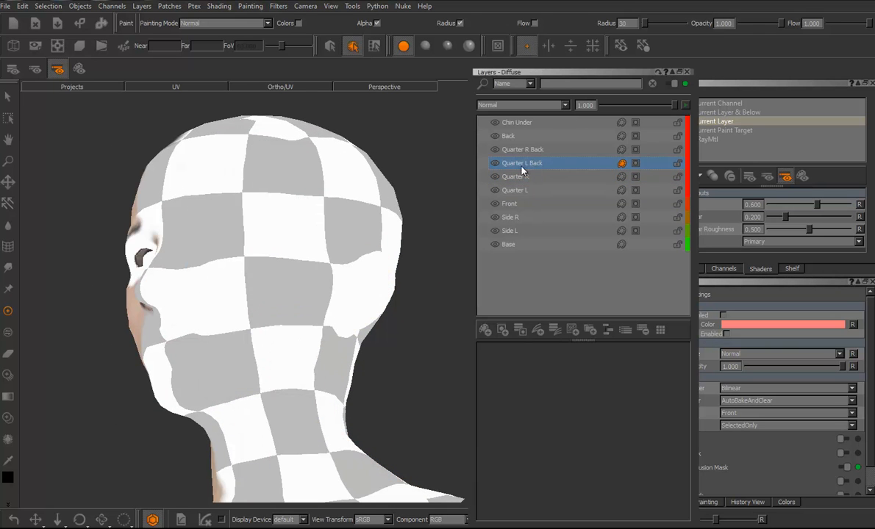
pyautogui.moveTo(287, 250)
pyautogui.keyDown('alt'); pyautogui.mouseDown()
pyautogui.moveTo(359, 345)
pyautogui.moveTo(236, 376)
pyautogui.mouseUp(); pyautogui.keyUp('alt')
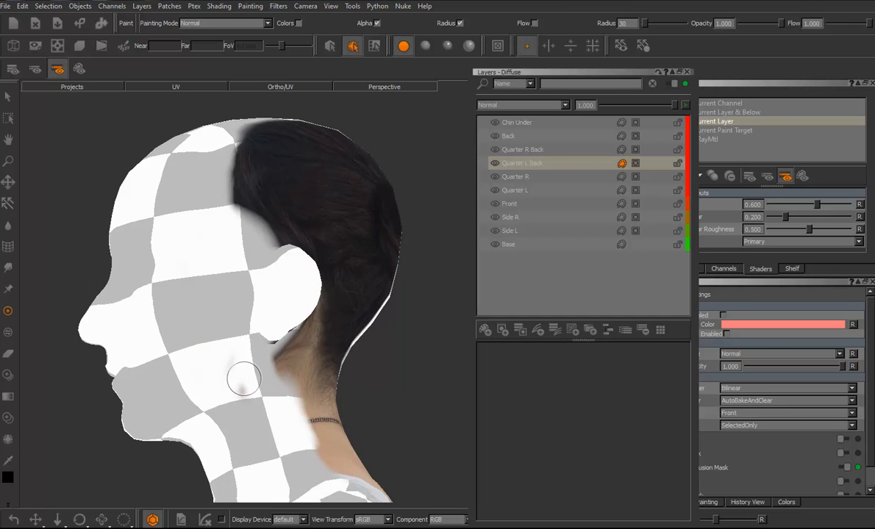
pyautogui.click(637, 163)
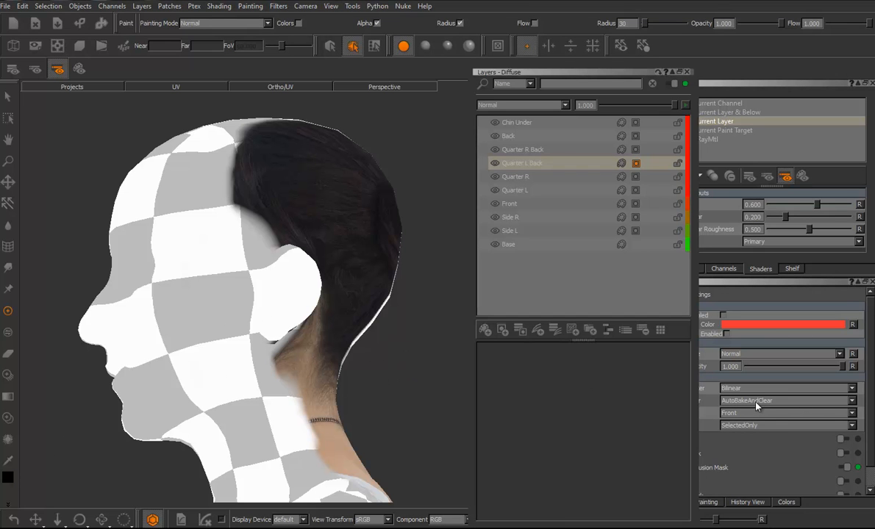
pyautogui.keyDown('alt'); pyautogui.moveTo(322, 357); pyautogui.dragTo(269, 368); pyautogui.keyUp('alt')
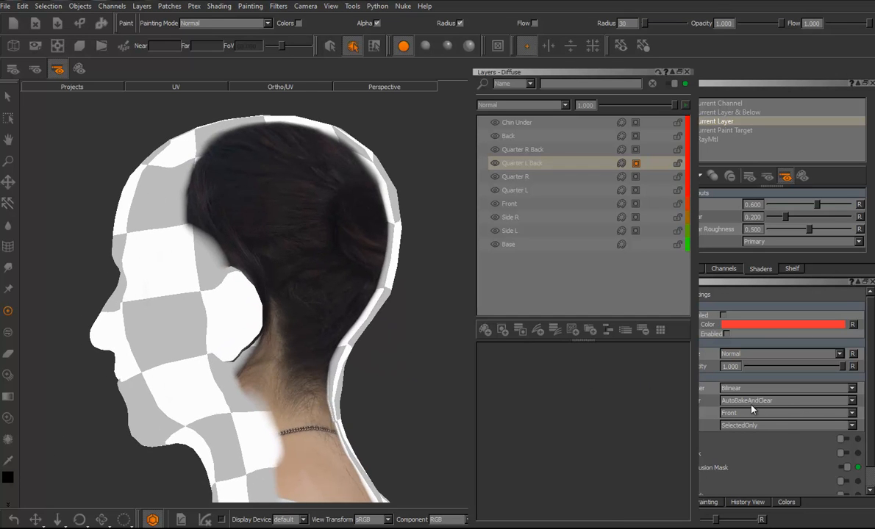
pyautogui.moveTo(300, 335)
pyautogui.keyDown('alt'); pyautogui.mouseDown()
pyautogui.moveTo(250, 338)
pyautogui.moveTo(250, 348)
pyautogui.moveTo(326, 339)
pyautogui.moveTo(308, 342)
pyautogui.moveTo(321, 352)
pyautogui.moveTo(299, 318)
pyautogui.mouseUp(); pyautogui.keyUp('alt')
pyautogui.moveTo(232, 401)
pyautogui.mouseDown()
pyautogui.moveTo(210, 334)
pyautogui.moveTo(250, 400)
pyautogui.mouseUp()
pyautogui.moveTo(390, 371)
pyautogui.keyDown('alt'); pyautogui.mouseDown()
pyautogui.moveTo(367, 377)
pyautogui.moveTo(431, 370)
pyautogui.moveTo(272, 363)
pyautogui.moveTo(339, 345)
pyautogui.mouseUp(); pyautogui.keyUp('alt')
# - Examine the Quarter R Back, Back and Chin Under layers individually on the head
pyautogui.click(528, 149)
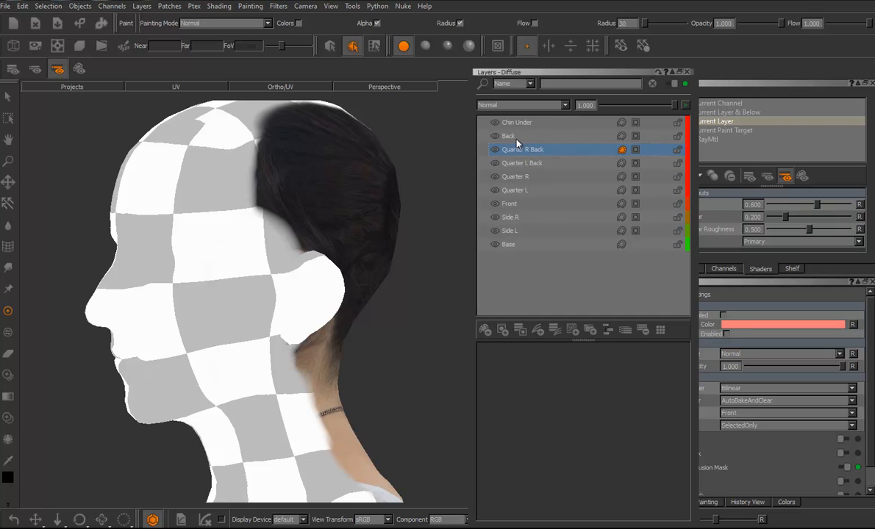
pyautogui.click(507, 136)
pyautogui.keyDown('alt'); pyautogui.moveTo(211, 303); pyautogui.dragTo(362, 301); pyautogui.keyUp('alt')
pyautogui.click(507, 123)
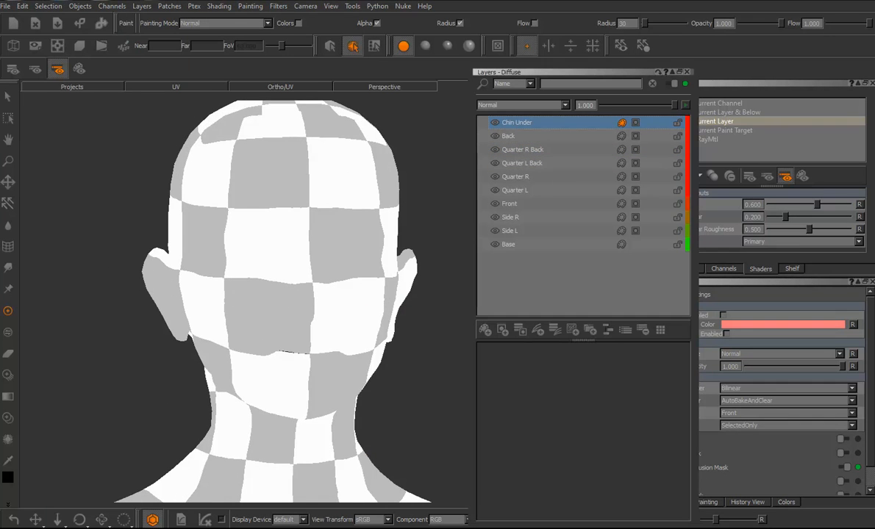
pyautogui.keyDown('alt'); pyautogui.moveTo(289, 366); pyautogui.dragTo(427, 352); pyautogui.keyUp('alt')
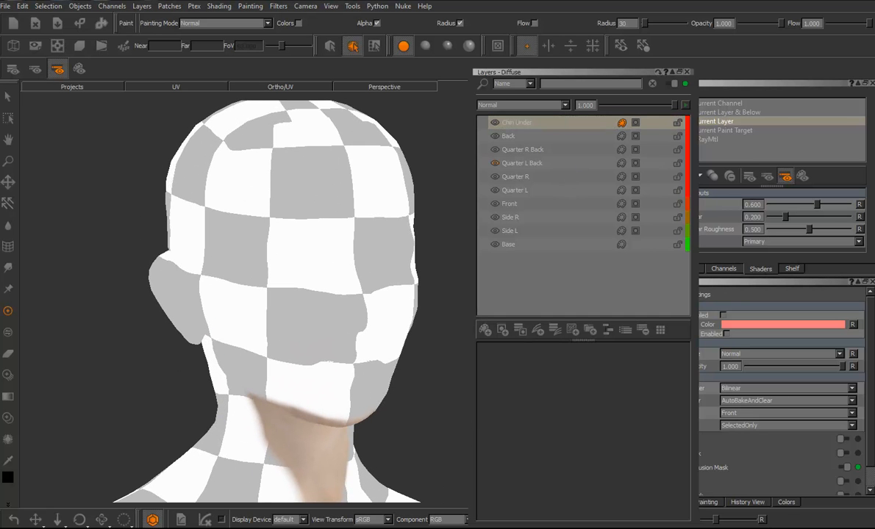
# - Make VRayMtl the current shader and move the floating Layers palette out of the way of the viewport
pyautogui.moveTo(607, 81); pyautogui.dragTo(469, 90)
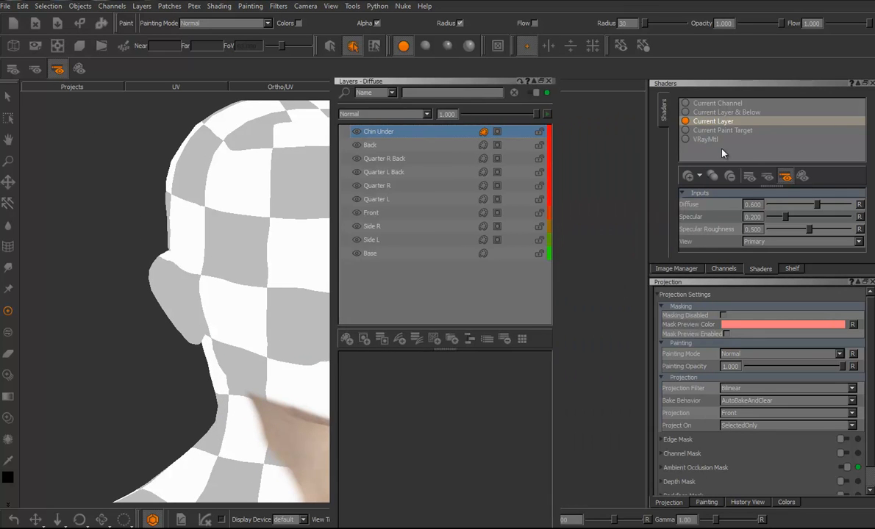
pyautogui.click(702, 139)
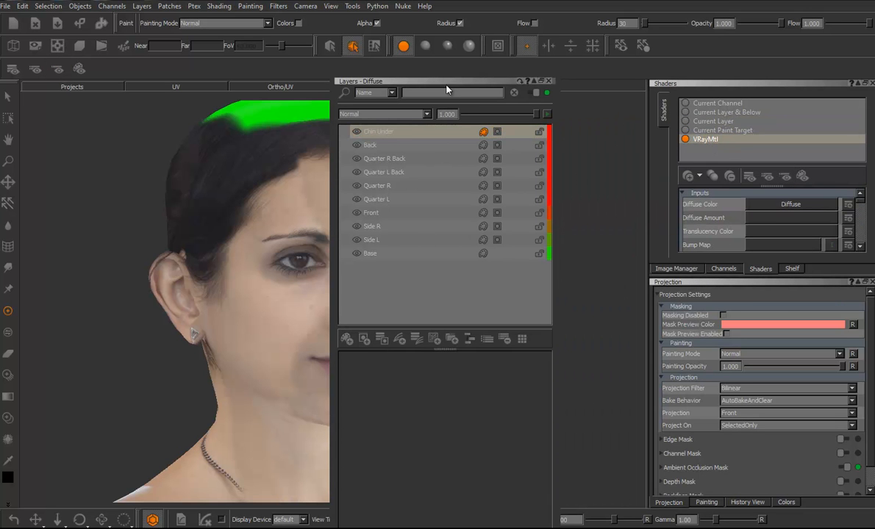
pyautogui.moveTo(510, 81); pyautogui.dragTo(816, 87)
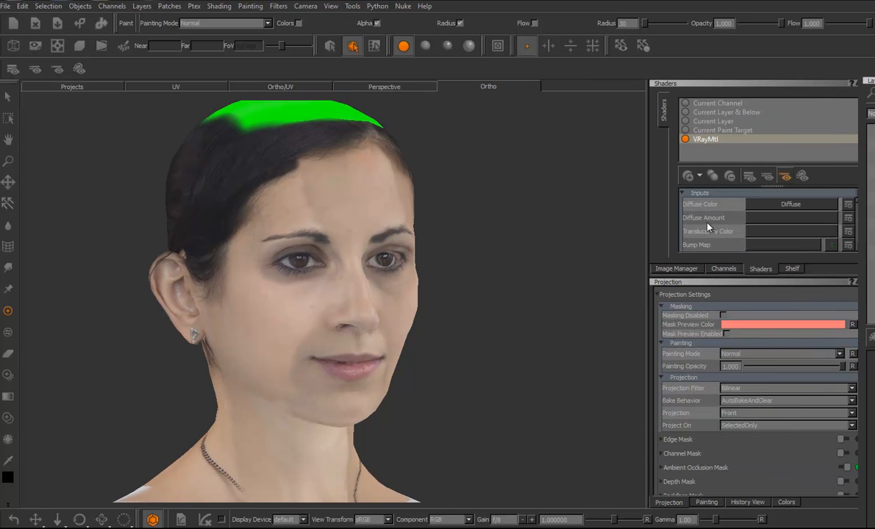
# - Examine the combined face texture from several angles for tone differences and seams between the projected layers
pyautogui.keyDown('alt'); pyautogui.moveTo(505, 356); pyautogui.dragTo(416, 357); pyautogui.keyUp('alt')
pyautogui.moveTo(360, 342)
pyautogui.keyDown('alt'); pyautogui.mouseDown(button='right')
pyautogui.moveTo(398, 365)
pyautogui.moveTo(375, 340)
pyautogui.mouseUp(button='right'); pyautogui.keyUp('alt')
pyautogui.keyDown('alt'); pyautogui.moveTo(313, 307); pyautogui.dragTo(378, 361, button='middle'); pyautogui.keyUp('alt')
pyautogui.keyDown('alt'); pyautogui.moveTo(439, 363); pyautogui.dragTo(459, 368, button='right'); pyautogui.keyUp('alt')
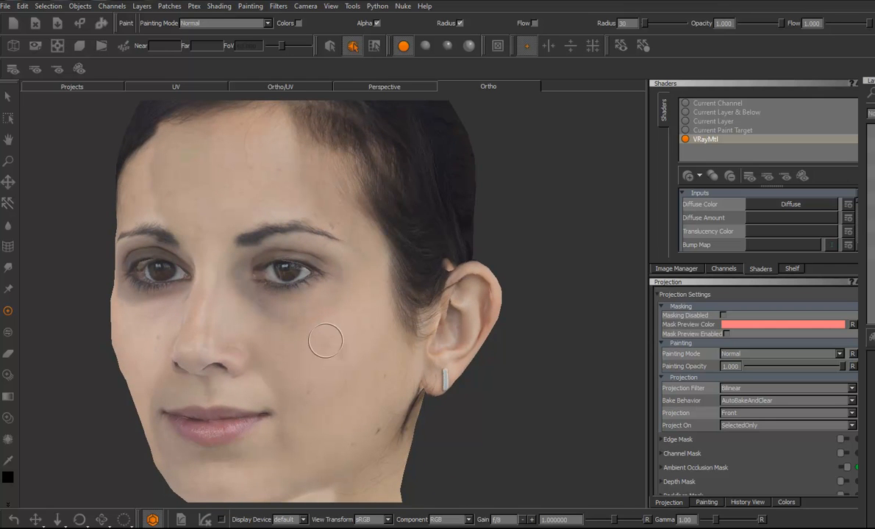
pyautogui.keyDown('alt'); pyautogui.moveTo(283, 320); pyautogui.dragTo(350, 329); pyautogui.keyUp('alt')
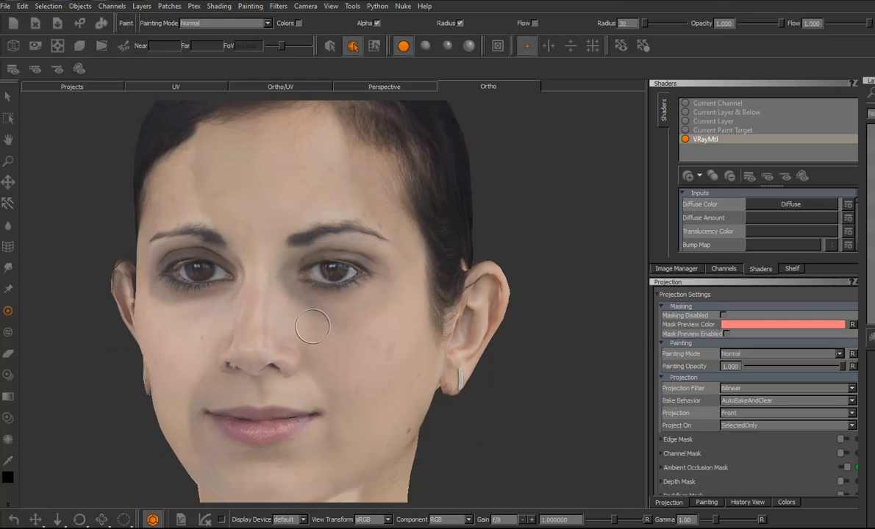
pyautogui.keyDown('alt'); pyautogui.moveTo(287, 323); pyautogui.dragTo(308, 329); pyautogui.keyUp('alt')
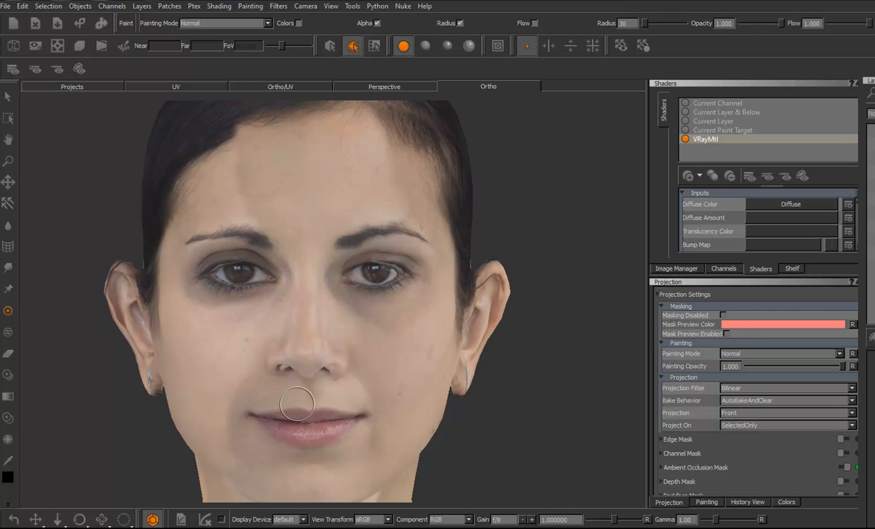
pyautogui.moveTo(337, 370)
pyautogui.keyDown('alt'); pyautogui.mouseDown()
pyautogui.moveTo(303, 355)
pyautogui.moveTo(253, 361)
pyautogui.moveTo(332, 354)
pyautogui.mouseUp(); pyautogui.keyUp('alt')
pyautogui.keyDown('alt'); pyautogui.moveTo(263, 304); pyautogui.dragTo(333, 309); pyautogui.keyUp('alt')
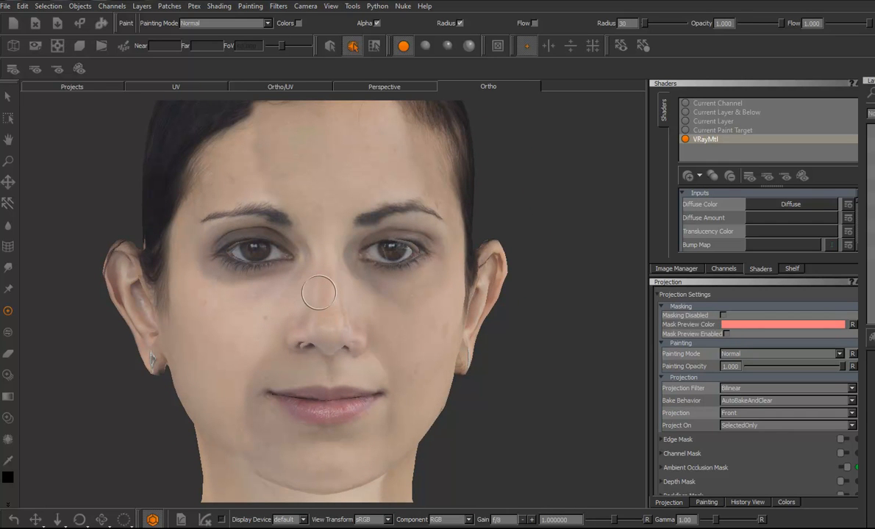
pyautogui.keyDown('alt'); pyautogui.moveTo(321, 308); pyautogui.dragTo(303, 303); pyautogui.keyUp('alt')
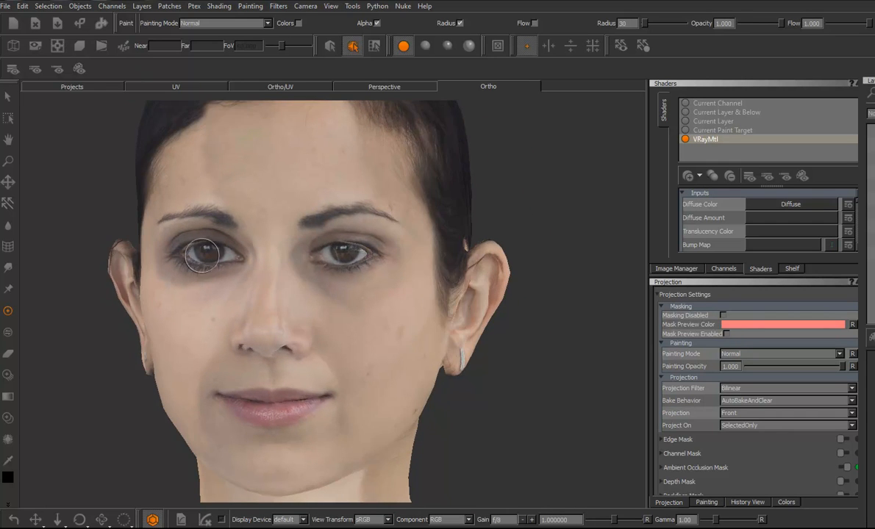
pyautogui.moveTo(311, 269)
pyautogui.keyDown('alt'); pyautogui.mouseDown()
pyautogui.moveTo(324, 297)
pyautogui.moveTo(342, 292)
pyautogui.moveTo(332, 268)
pyautogui.mouseUp(); pyautogui.keyUp('alt')
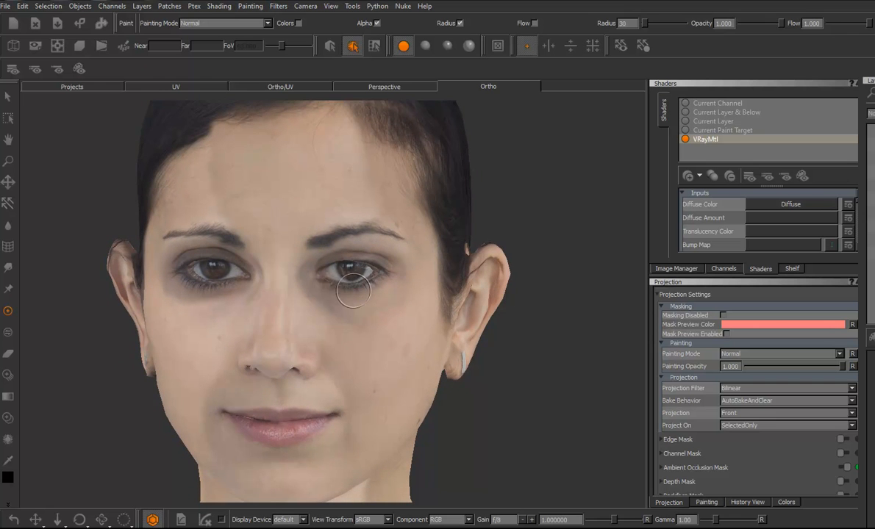
pyautogui.keyDown('alt'); pyautogui.moveTo(303, 303); pyautogui.dragTo(291, 278); pyautogui.keyUp('alt')
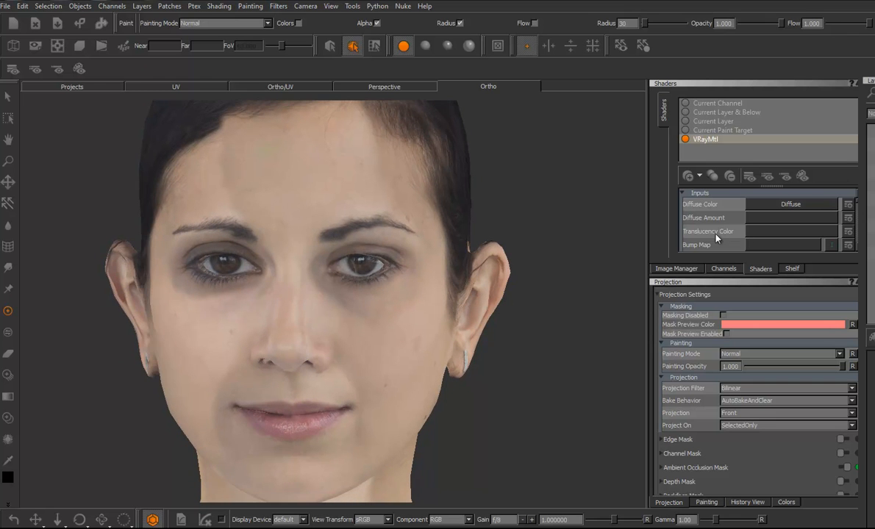
pyautogui.moveTo(307, 320)
pyautogui.keyDown('alt'); pyautogui.mouseDown()
pyautogui.moveTo(303, 307)
pyautogui.moveTo(336, 337)
pyautogui.moveTo(289, 343)
pyautogui.moveTo(274, 322)
pyautogui.moveTo(250, 324)
pyautogui.moveTo(290, 307)
pyautogui.moveTo(336, 336)
pyautogui.moveTo(317, 276)
pyautogui.mouseUp(); pyautogui.keyUp('alt')
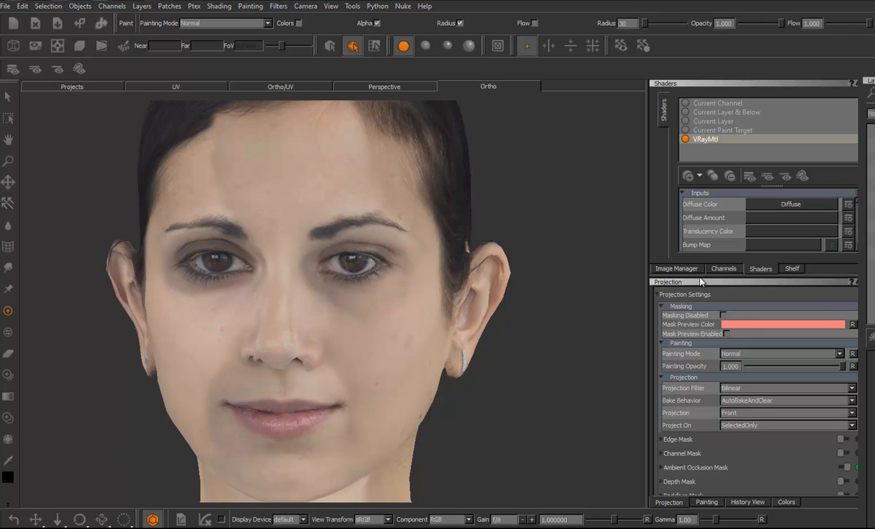
# - Bring the Layers palette back into view, add a Brightness adjustment layer above Front, and set its brightness to 2.418
pyautogui.moveTo(873, 81); pyautogui.dragTo(598, 74)
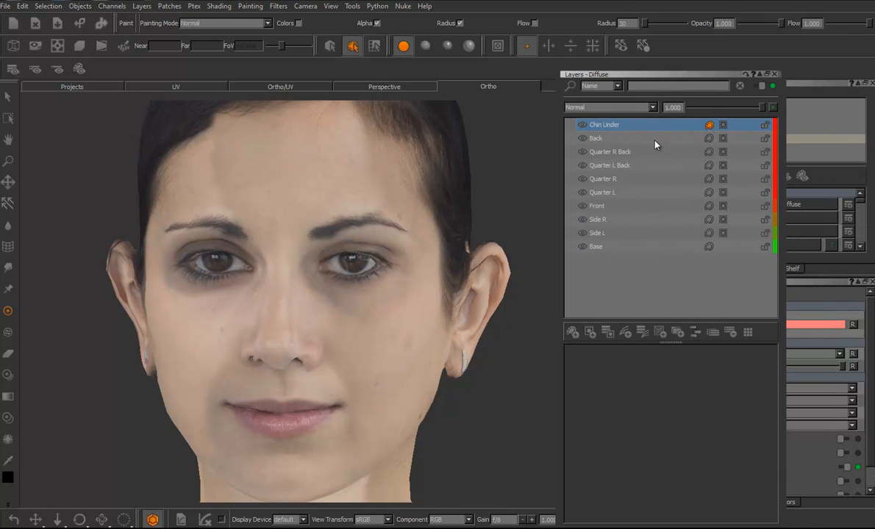
pyautogui.rightClick(609, 209)
pyautogui.moveTo(659, 237)
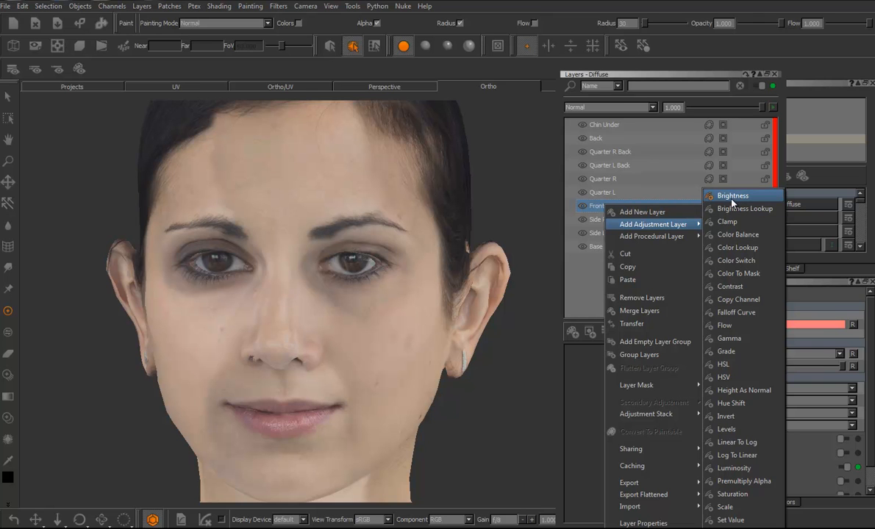
pyautogui.click(733, 197)
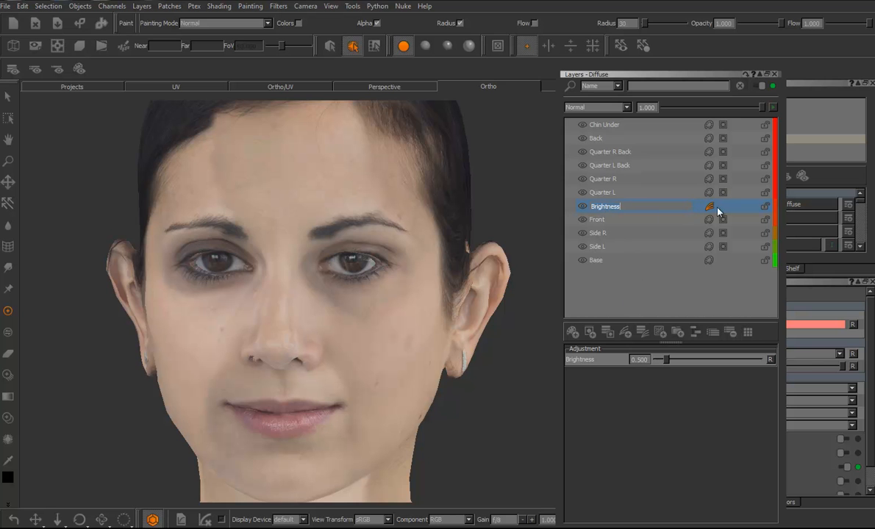
pyautogui.moveTo(670, 362); pyautogui.dragTo(710, 364)
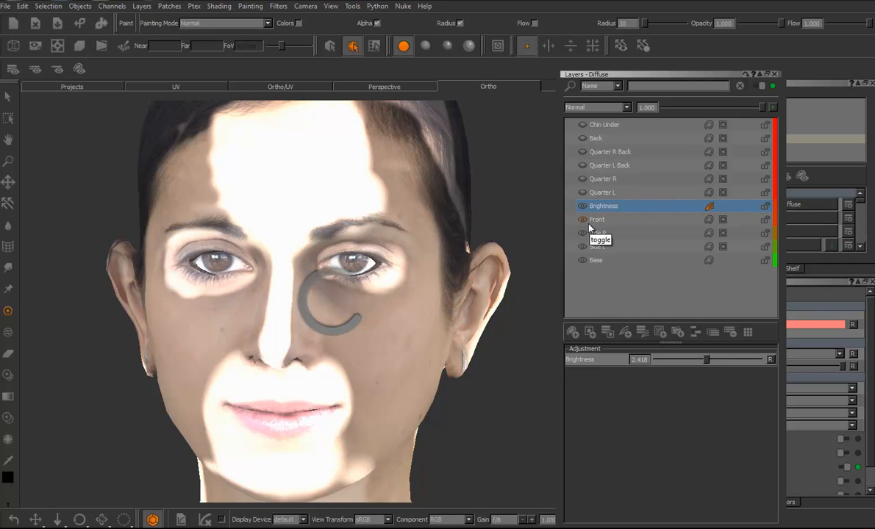
# - Cut the Brightness adjustment layer above Front from the Diffuse layer stack
pyautogui.rightClick(709, 211)
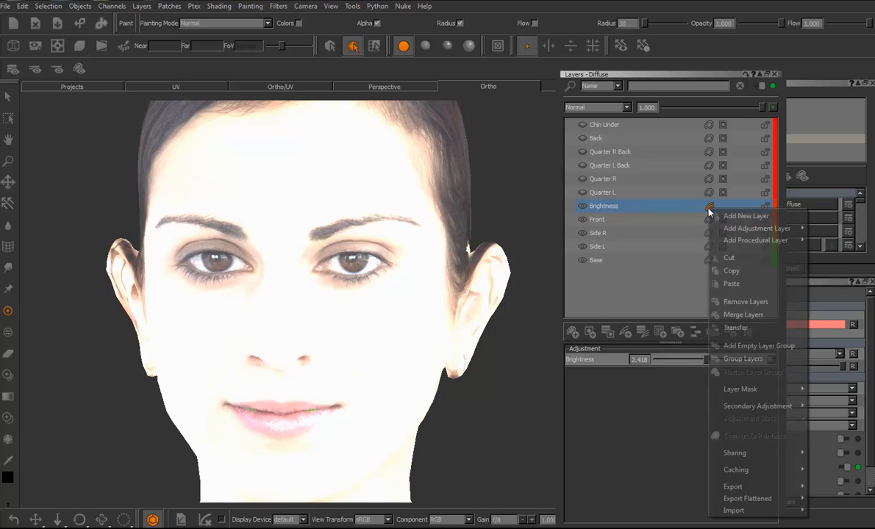
pyautogui.moveTo(726, 231)
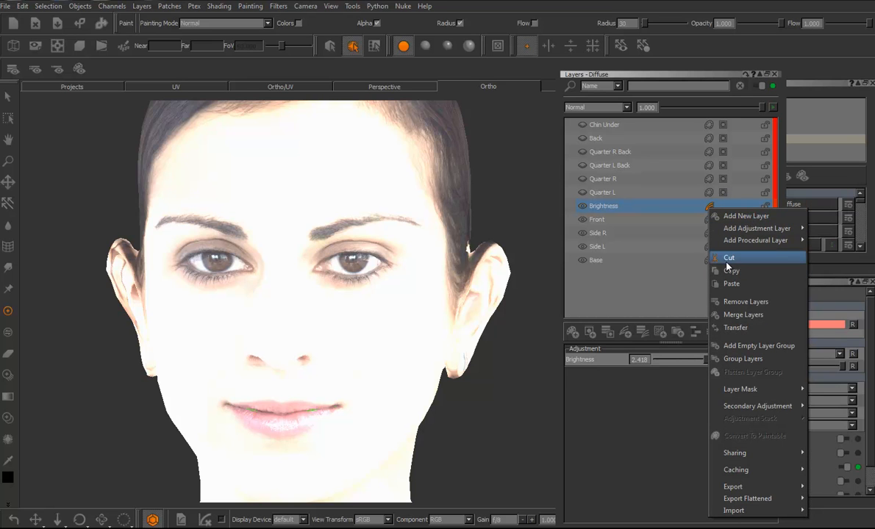
pyautogui.click(728, 260)
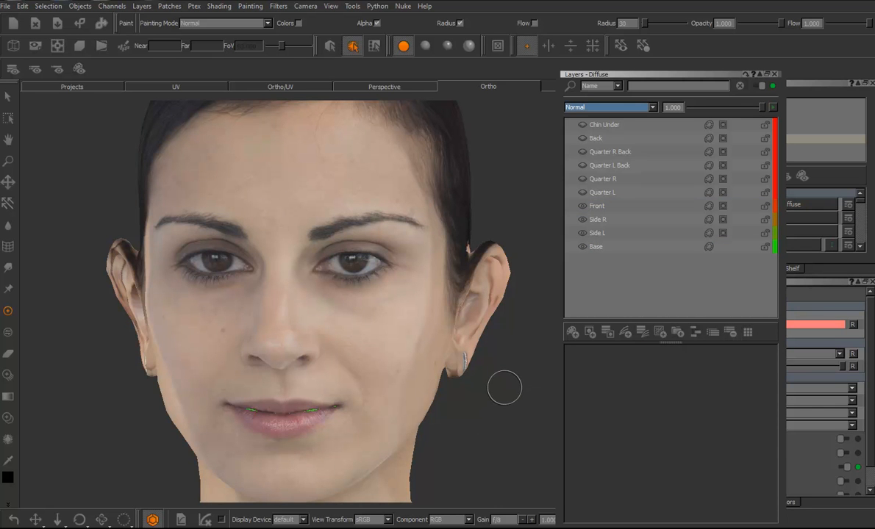
# - Show the Quarter L, Quarter R, Quarter L Back, Quarter R Back and Chin Under layers again
pyautogui.click(596, 209)
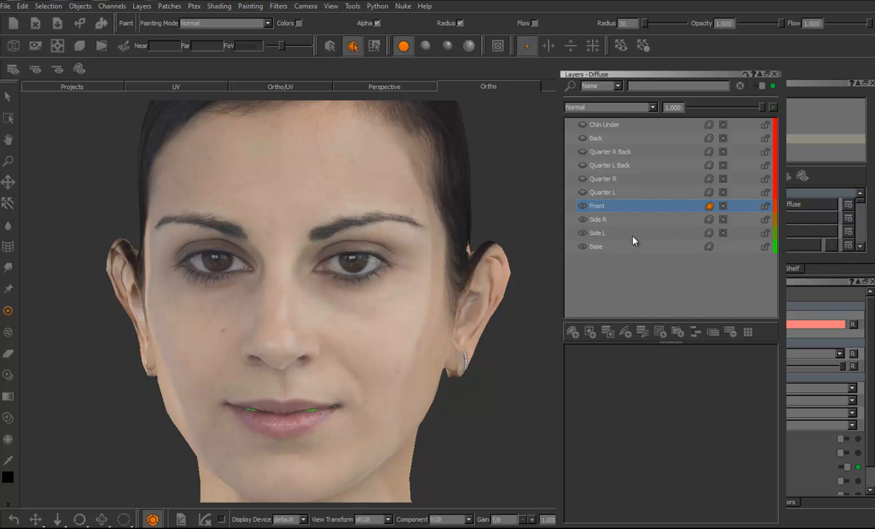
pyautogui.keyDown('alt'); pyautogui.moveTo(492, 351); pyautogui.dragTo(481, 344); pyautogui.keyUp('alt')
pyautogui.press('p')
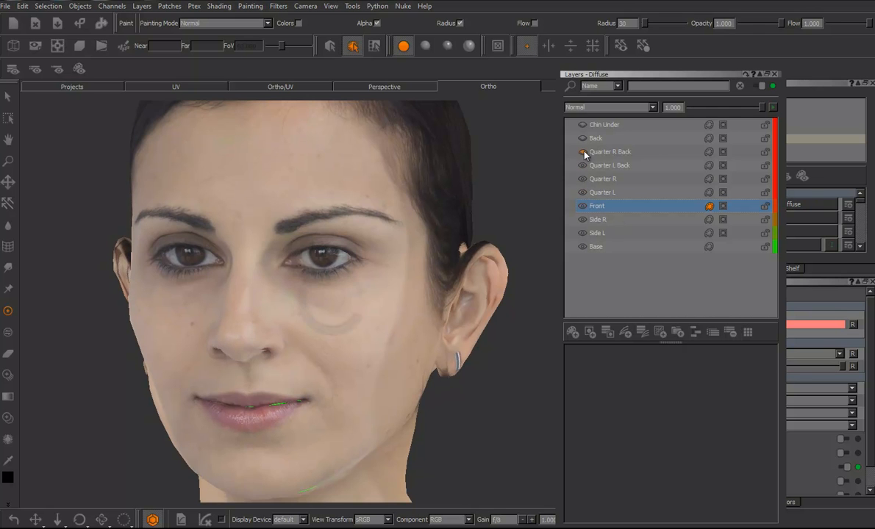
pyautogui.click(582, 125)
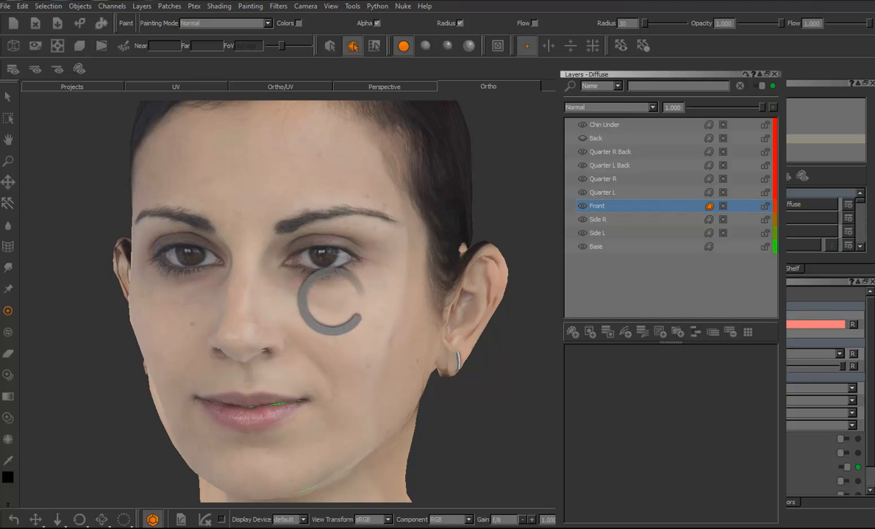
pyautogui.click(582, 206)
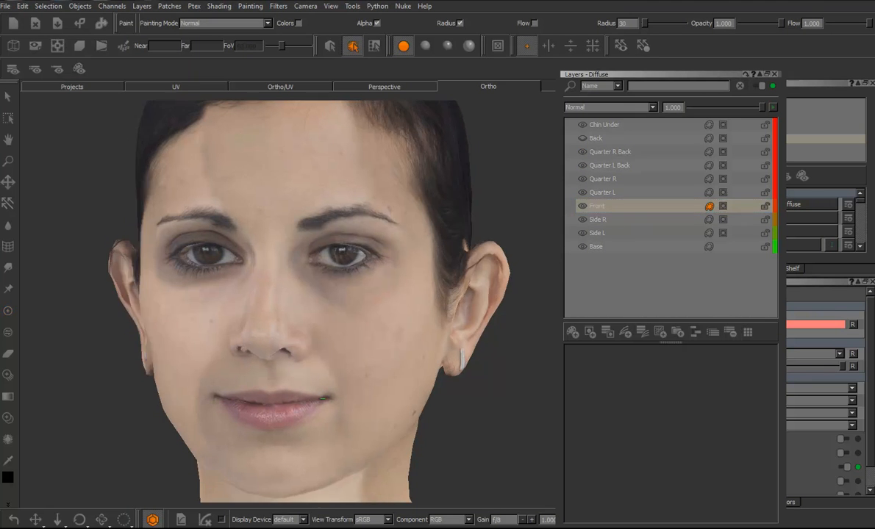
# - Add an adjustment stack containing a Brightness adjustment to the Front layer
pyautogui.click(597, 209)
pyautogui.rightClick(596, 210)
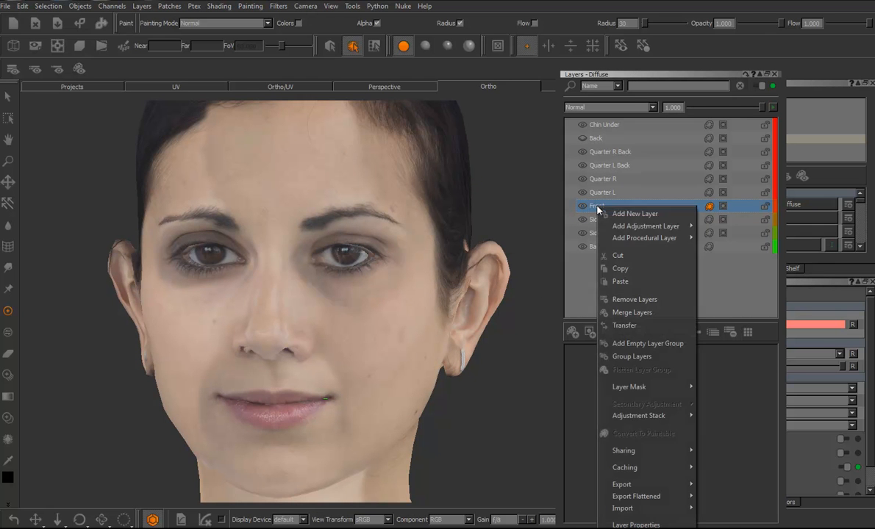
pyautogui.moveTo(621, 227)
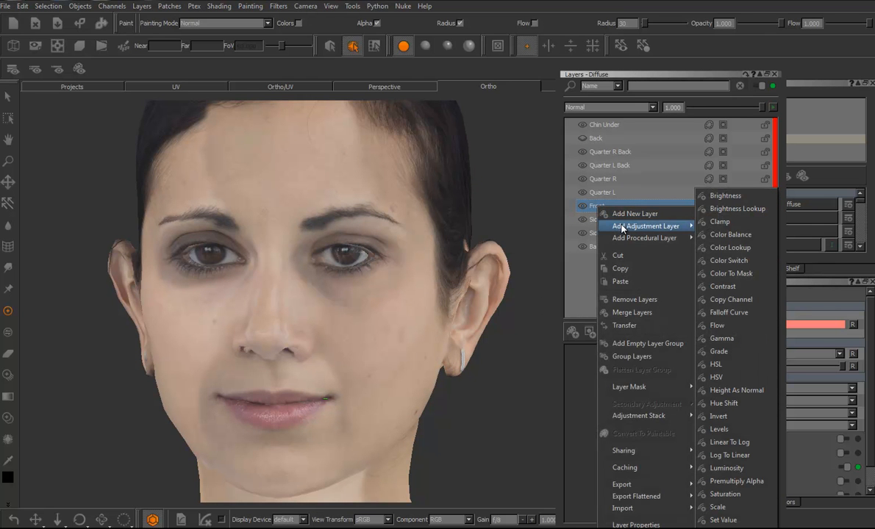
pyautogui.moveTo(639, 416)
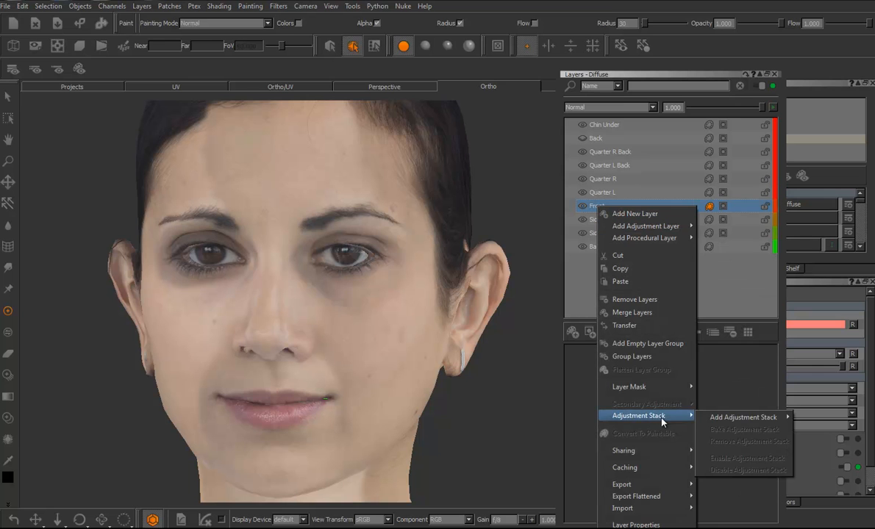
pyautogui.moveTo(719, 420)
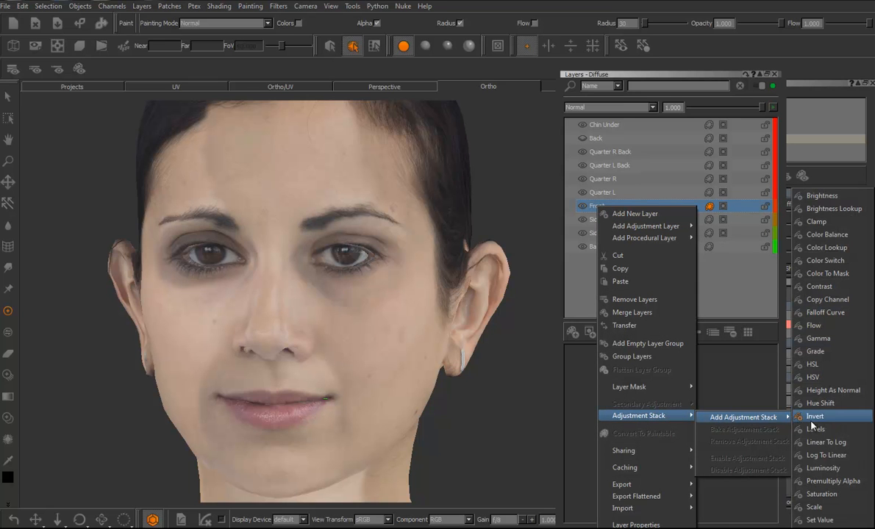
pyautogui.click(828, 200)
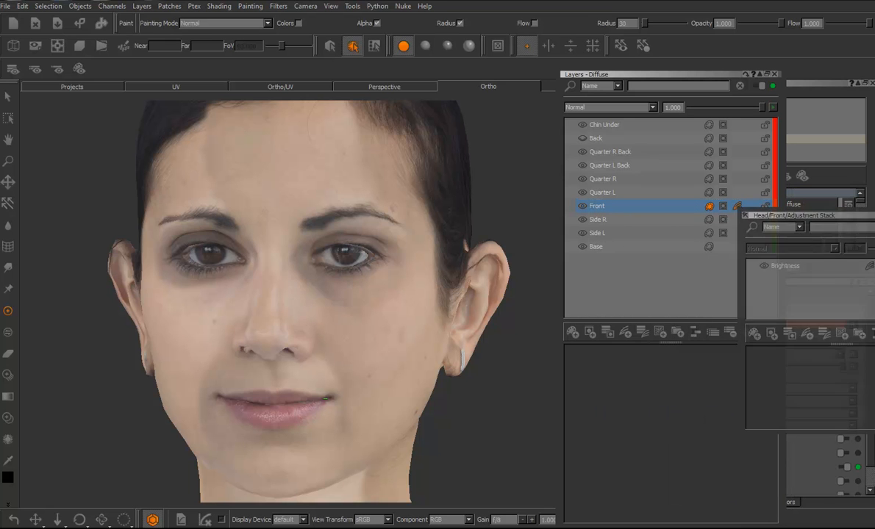
# - Set the Brightness adjustment in Front's adjustment stack to 1.905
pyautogui.click(737, 207)
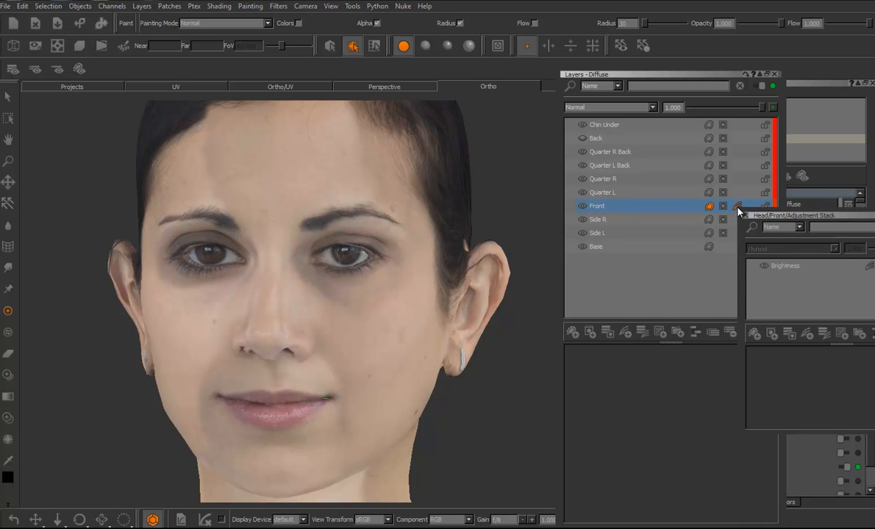
pyautogui.click(785, 266)
pyautogui.moveTo(849, 361); pyautogui.dragTo(867, 362)
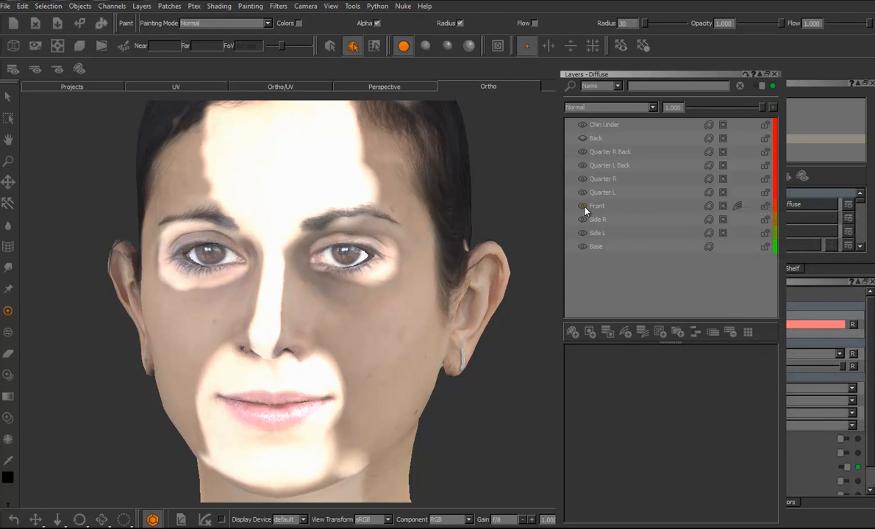
# - Hide the four Quarter layers and turn off the Brightness adjustment inside Front's adjustment stack
pyautogui.click(582, 165)
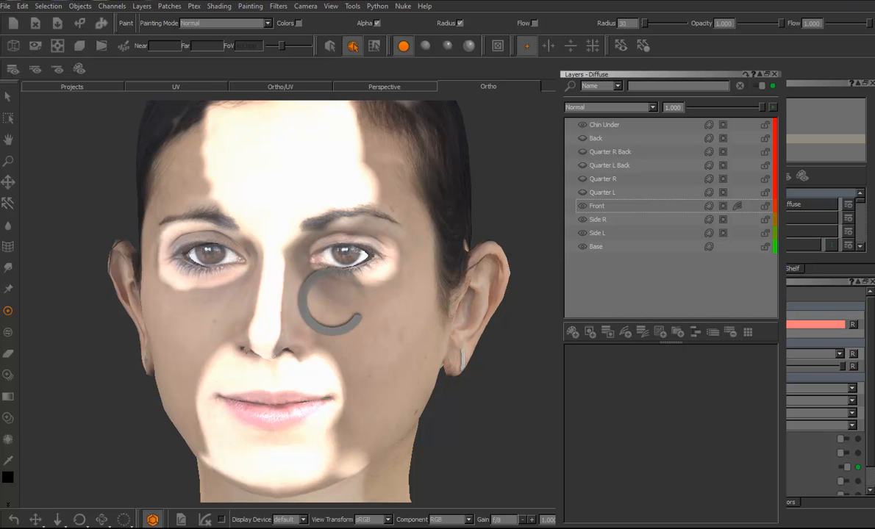
pyautogui.moveTo(426, 318)
pyautogui.mouseDown(button='middle')
pyautogui.moveTo(357, 318)
pyautogui.moveTo(301, 358)
pyautogui.mouseUp(button='middle')
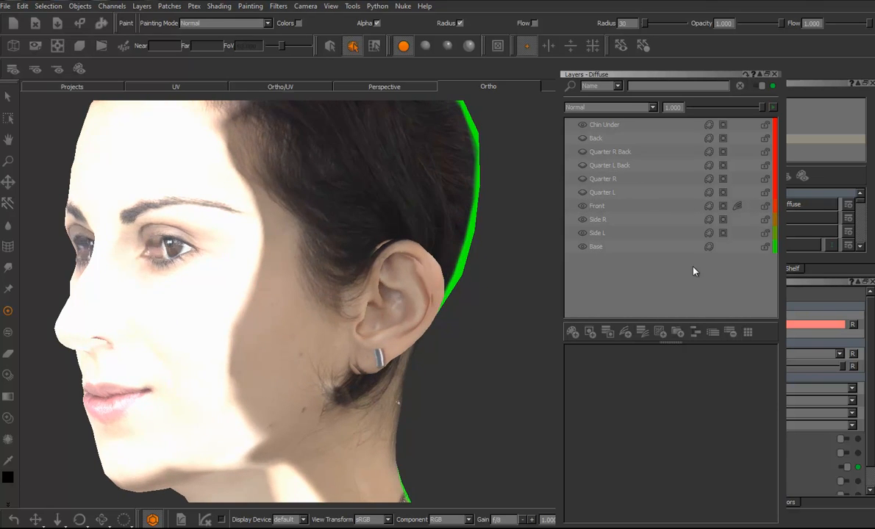
pyautogui.click(737, 208)
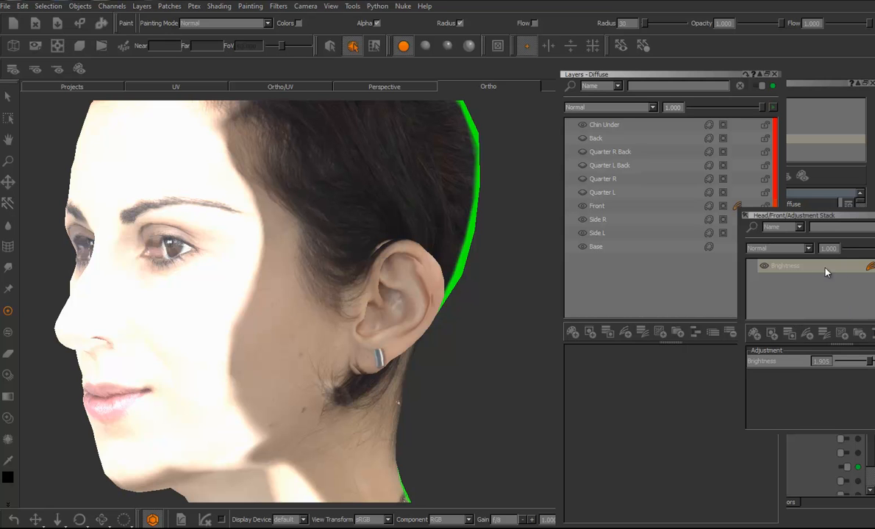
pyautogui.click(764, 267)
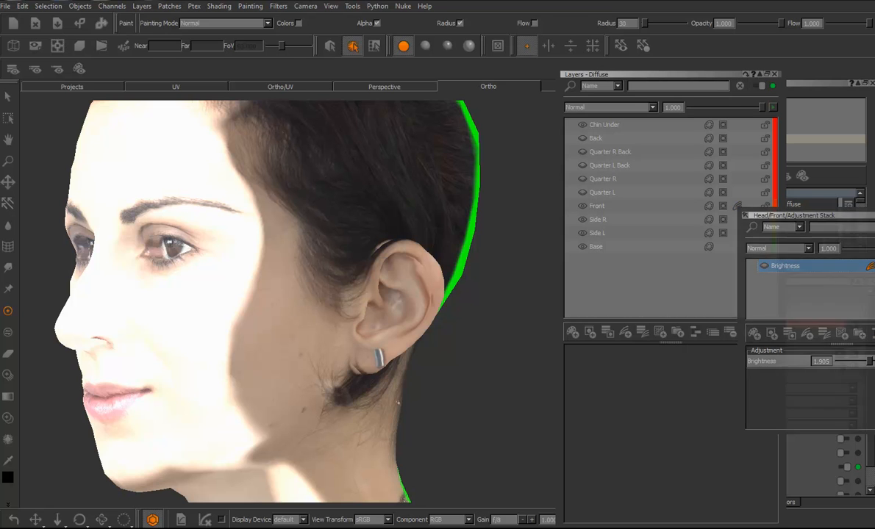
pyautogui.click(765, 266)
pyautogui.rightClick(774, 270)
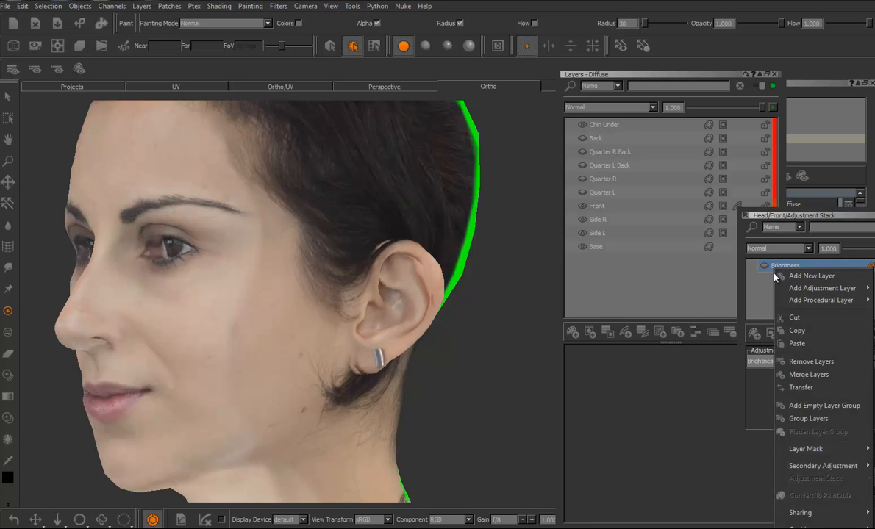
pyautogui.click(647, 452)
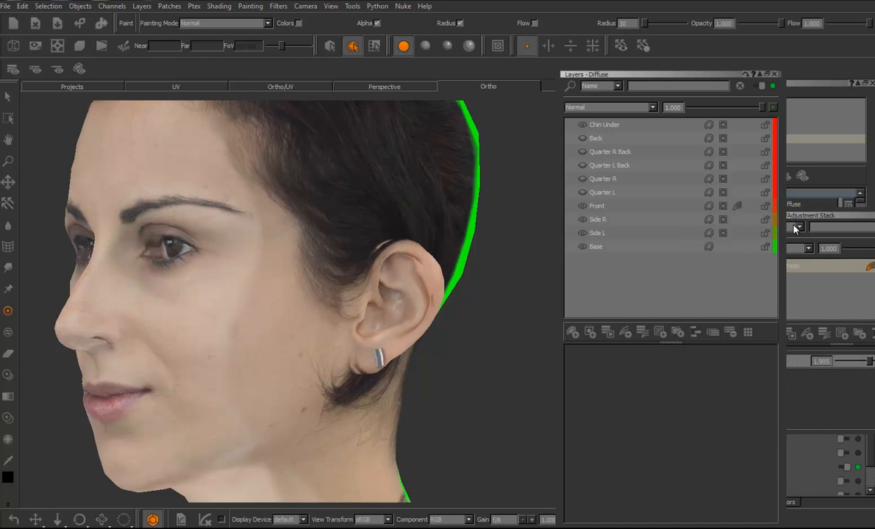
# - Try cutting the Front layer together with its adjustment stack, and undo the cut
pyautogui.rightClick(739, 210)
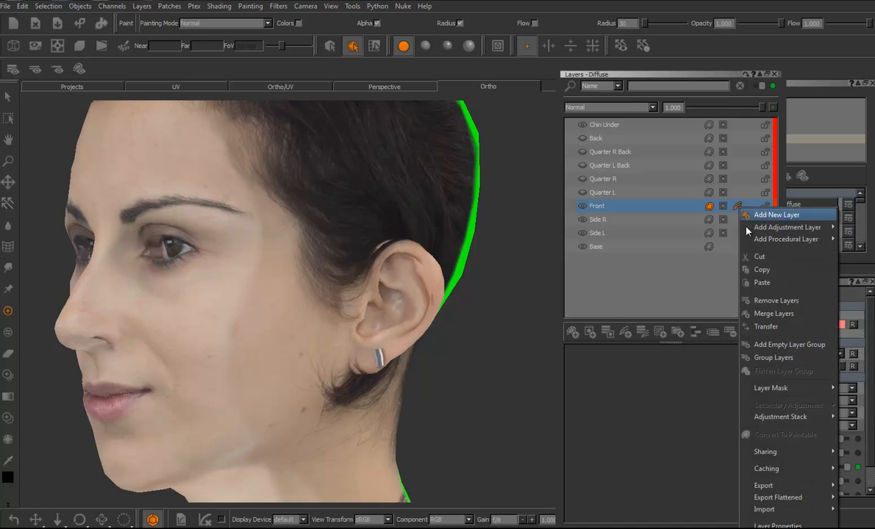
pyautogui.click(760, 257)
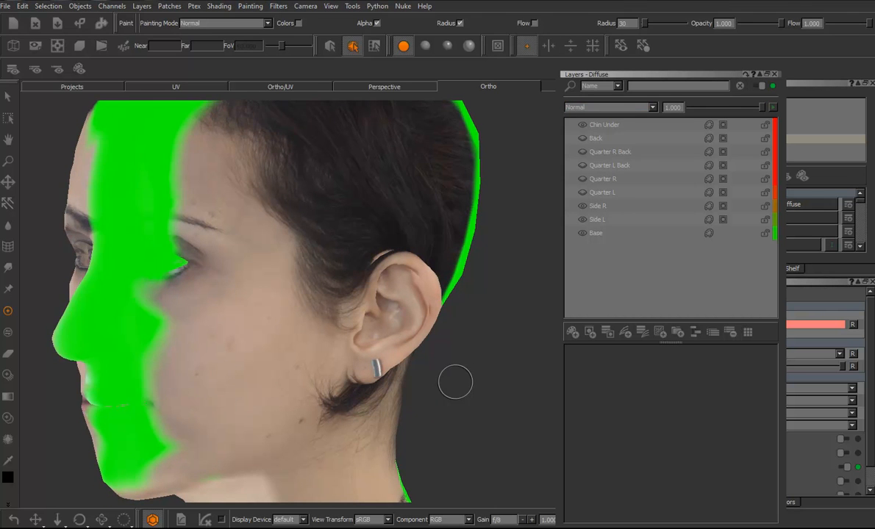
pyautogui.hotkey('ctrl', 'z')
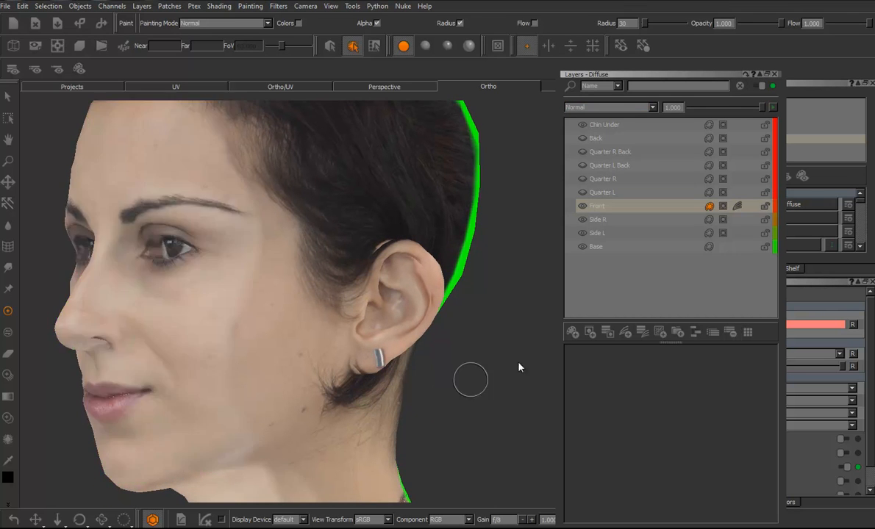
# - Open Front's adjustment stack to check its Brightness adjustment
pyautogui.click(738, 207)
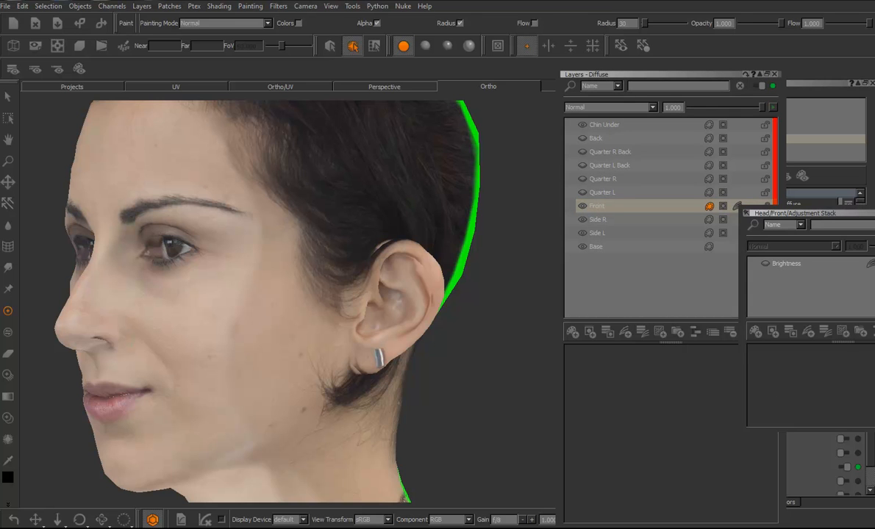
pyautogui.click(867, 263)
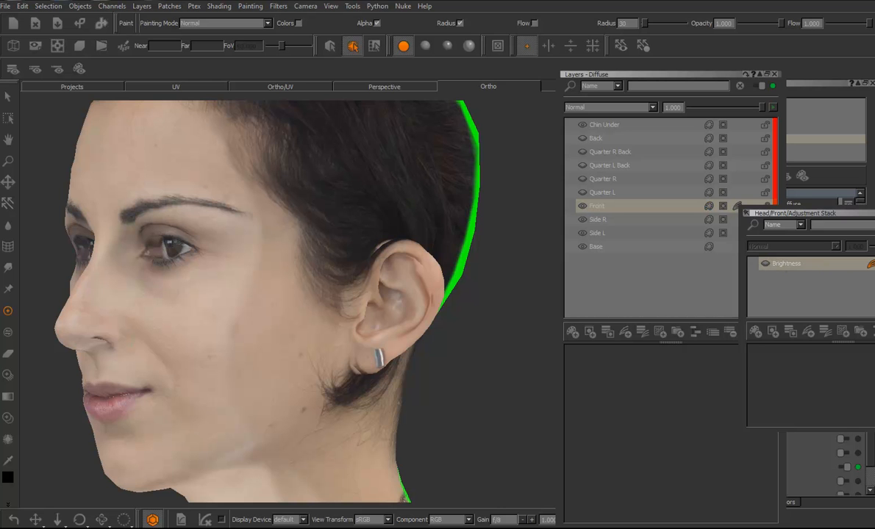
pyautogui.keyDown('alt'); pyautogui.moveTo(365, 297); pyautogui.dragTo(471, 302); pyautogui.keyUp('alt')
# - Create an empty layer group above Front and move the Front layer into it
pyautogui.click(597, 208)
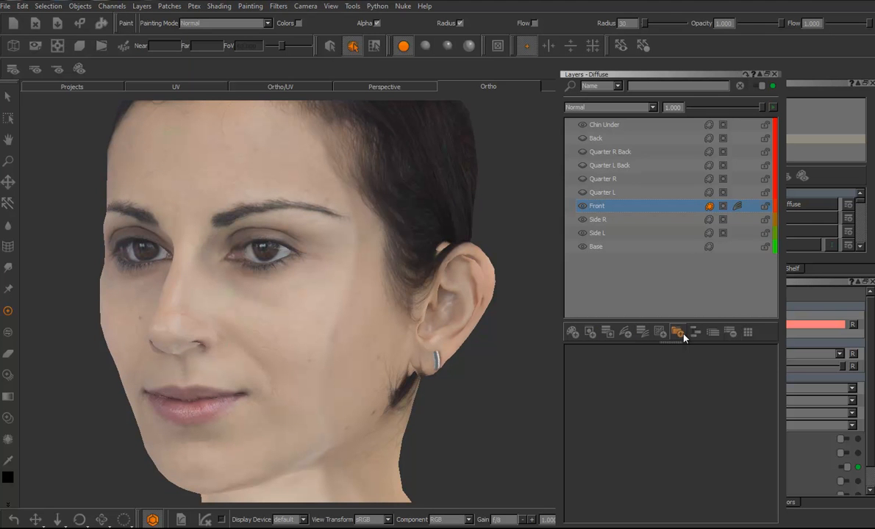
pyautogui.click(678, 334)
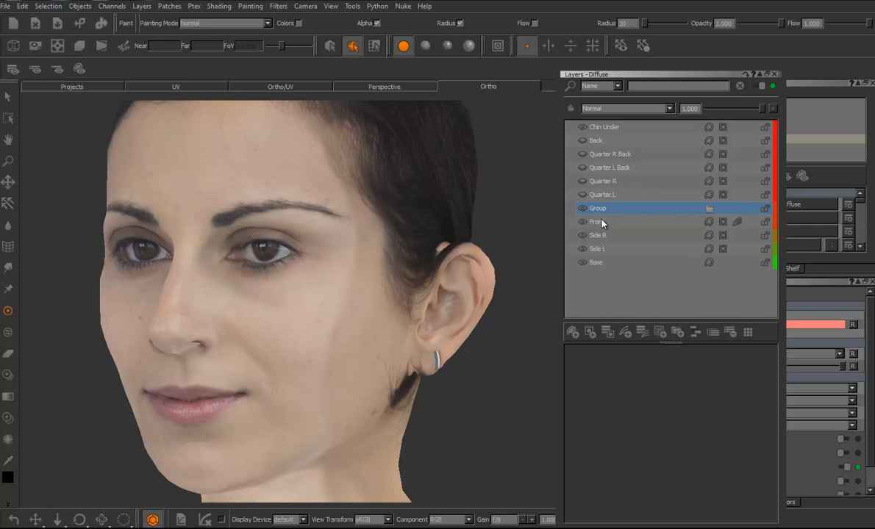
pyautogui.moveTo(598, 223); pyautogui.dragTo(606, 210)
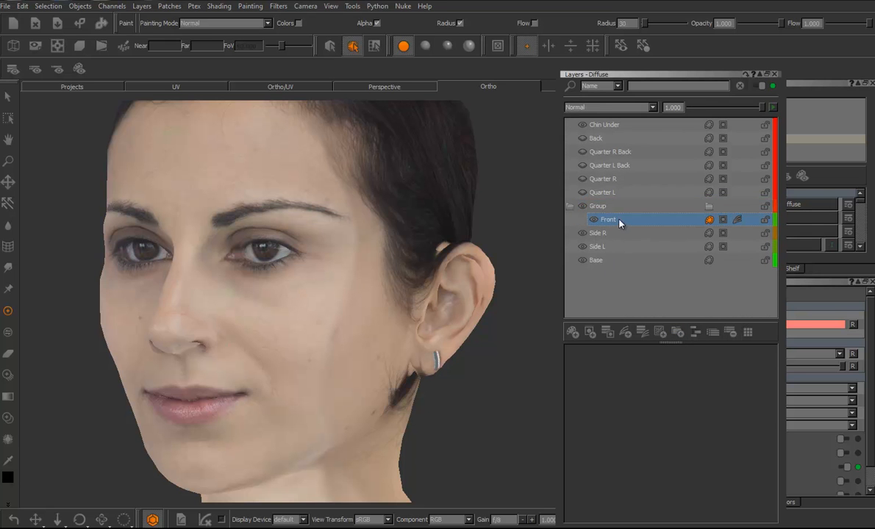
# - Add a Brightness adjustment layer above Front inside the group and set its brightness to 0.571
pyautogui.rightClick(613, 223)
pyautogui.moveTo(662, 240)
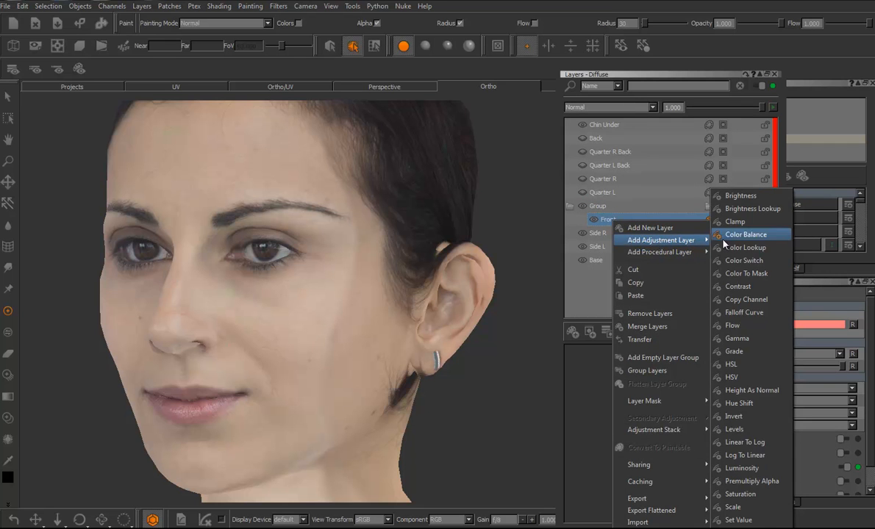
pyautogui.click(734, 195)
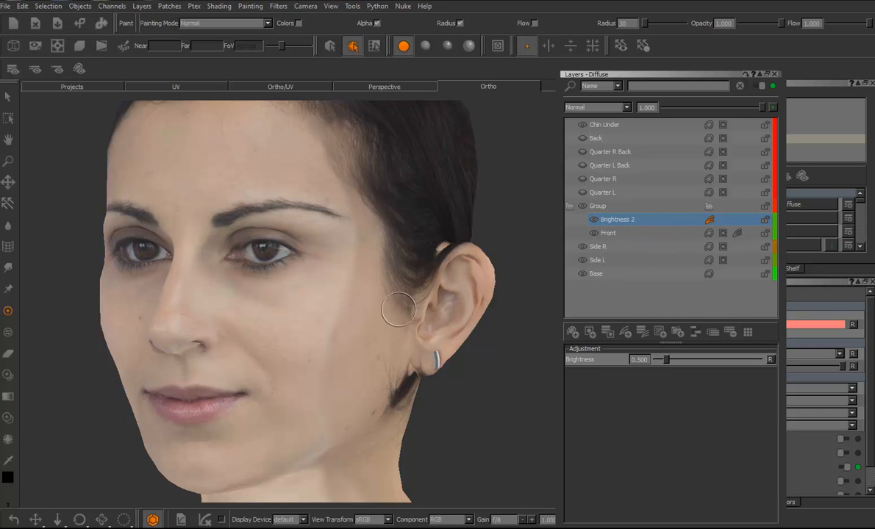
pyautogui.keyDown('alt'); pyautogui.moveTo(347, 307); pyautogui.dragTo(366, 311); pyautogui.keyUp('alt')
pyautogui.click(715, 222)
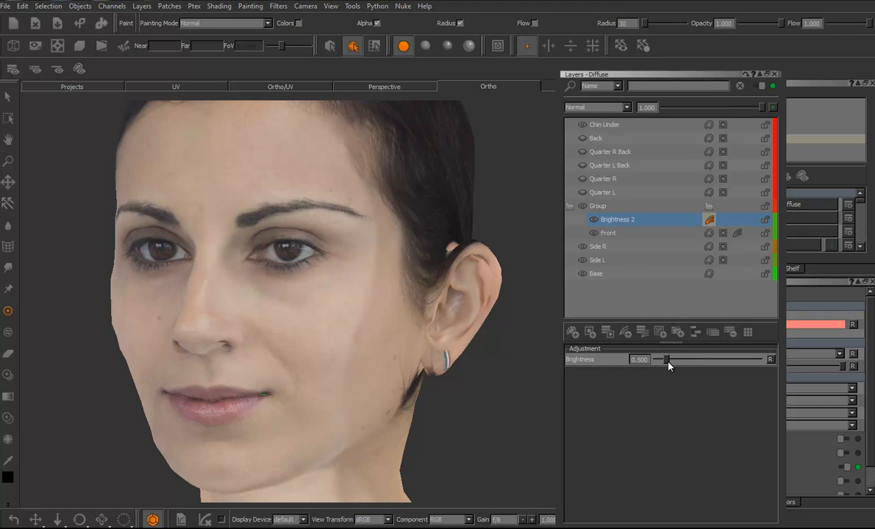
pyautogui.keyDown('alt'); pyautogui.moveTo(279, 297); pyautogui.dragTo(342, 346); pyautogui.keyUp('alt')
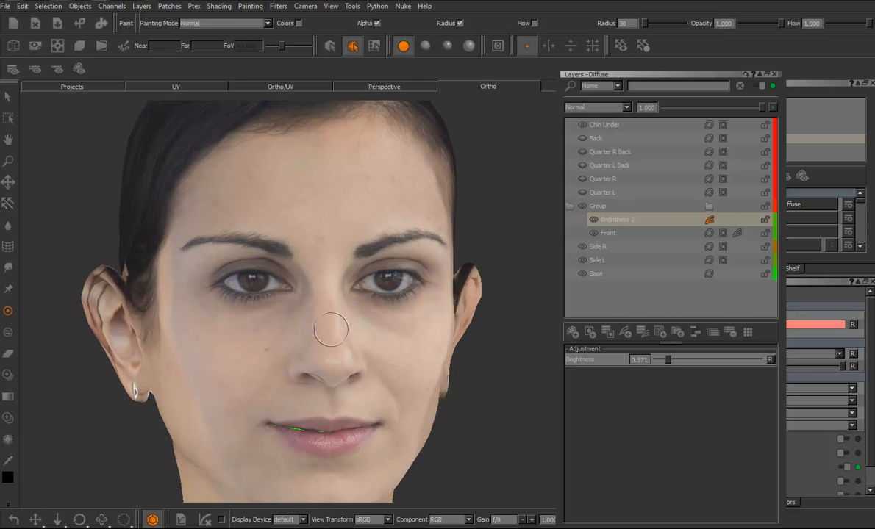
# - Show the hidden Back and Quarter layers and set the group's Brightness adjustment layer to 0.652
pyautogui.click(584, 193)
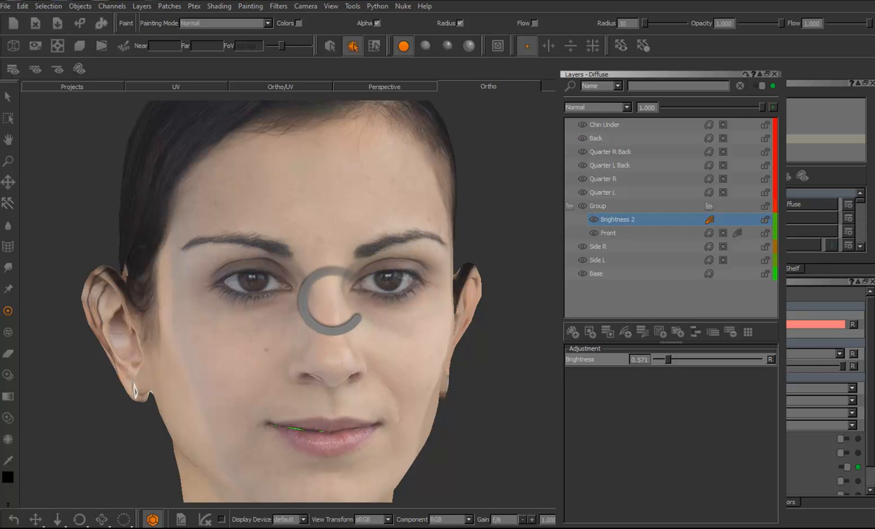
pyautogui.keyDown('alt'); pyautogui.moveTo(332, 273); pyautogui.dragTo(360, 301); pyautogui.keyUp('alt')
pyautogui.keyDown('alt'); pyautogui.moveTo(303, 244); pyautogui.dragTo(357, 250, button='right'); pyautogui.keyUp('alt')
pyautogui.keyDown('alt'); pyautogui.moveTo(356, 249); pyautogui.dragTo(361, 283, button='middle'); pyautogui.keyUp('alt')
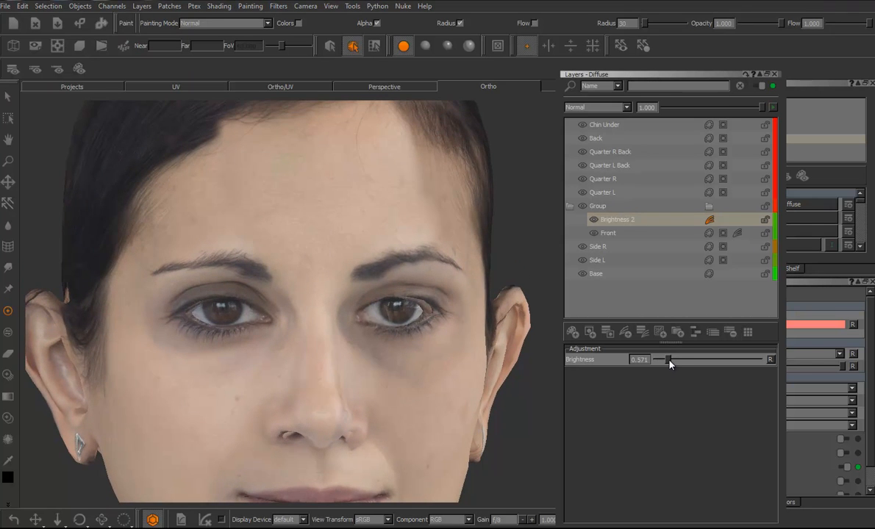
pyautogui.moveTo(670, 361); pyautogui.dragTo(671, 363)
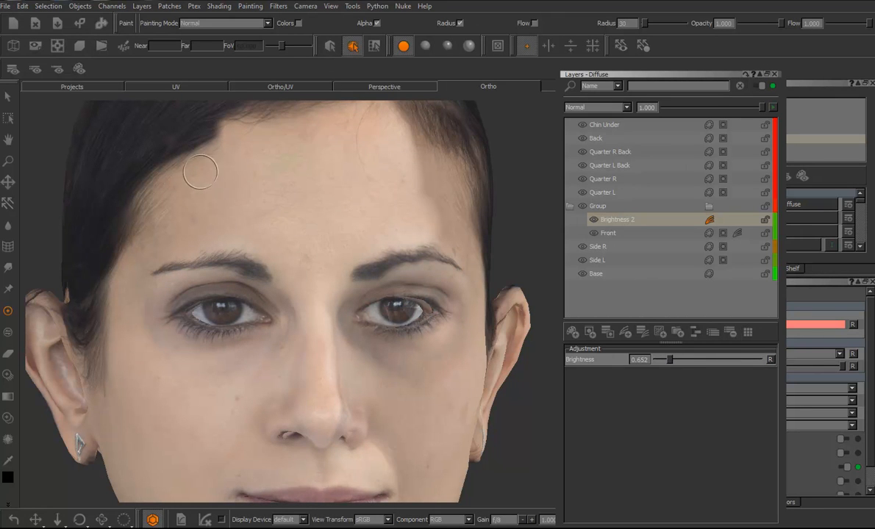
# - Create an empty layer group above Quarter L and move the Quarter L layer into it
pyautogui.keyDown('alt'); pyautogui.moveTo(318, 274); pyautogui.dragTo(372, 280); pyautogui.keyUp('alt')
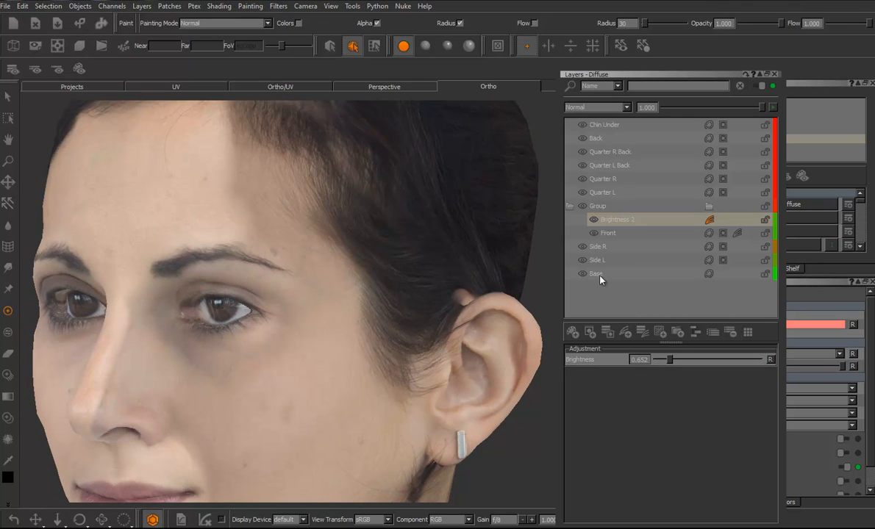
pyautogui.click(601, 194)
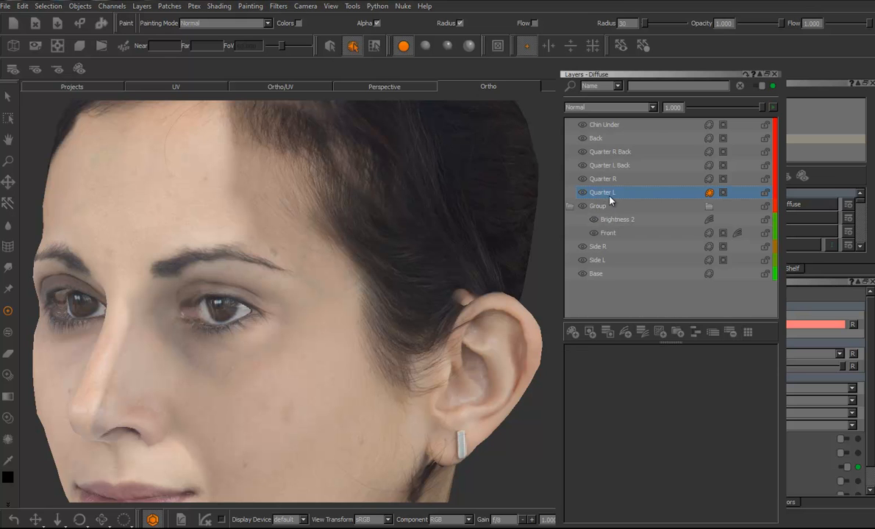
pyautogui.click(673, 333)
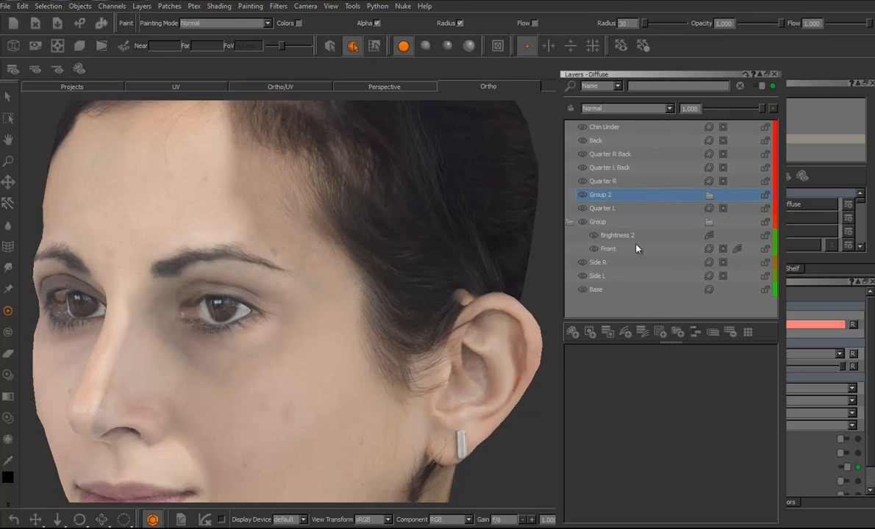
pyautogui.doubleClick(603, 194)
pyautogui.press('Return')
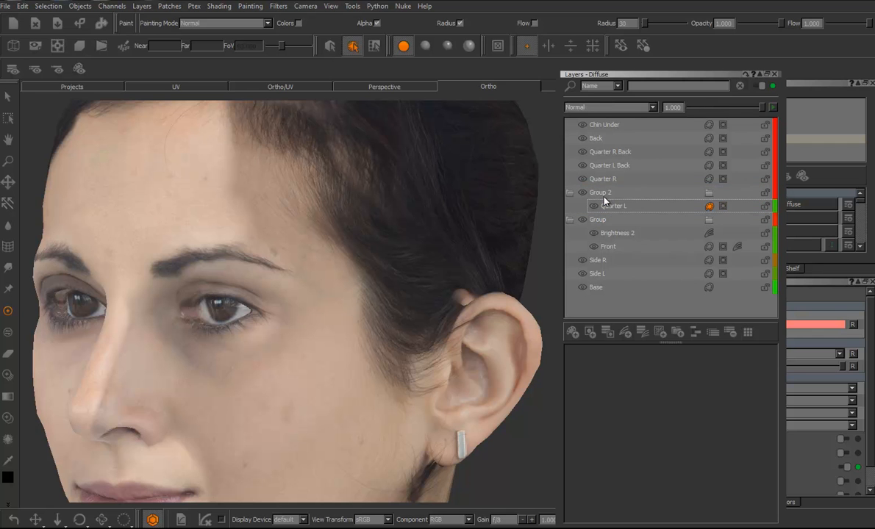
pyautogui.click(604, 195)
# - Add a Brightness adjustment layer above Quarter L inside its group and set its brightness to 0.734
pyautogui.rightClick(618, 209)
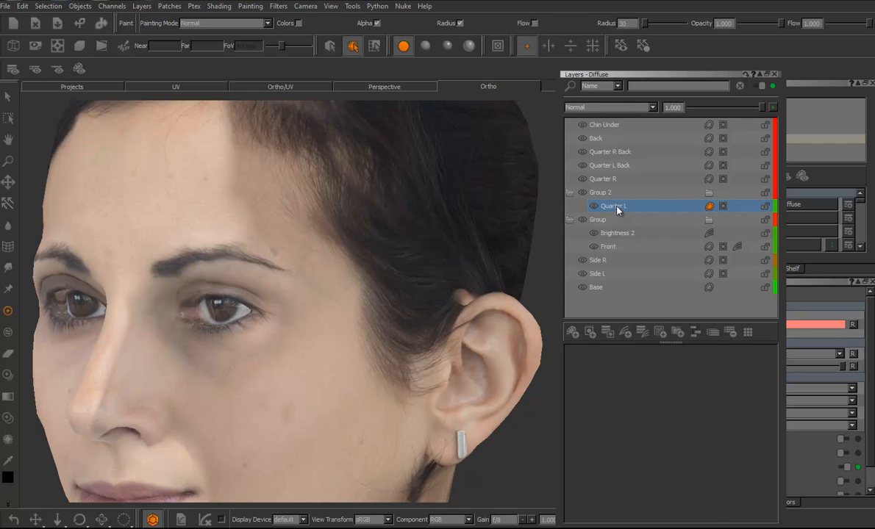
pyautogui.moveTo(693, 226)
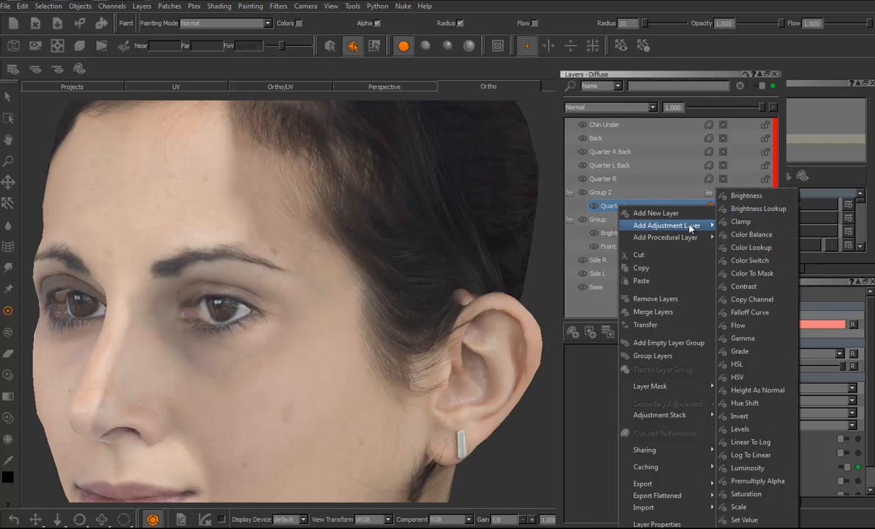
pyautogui.click(747, 196)
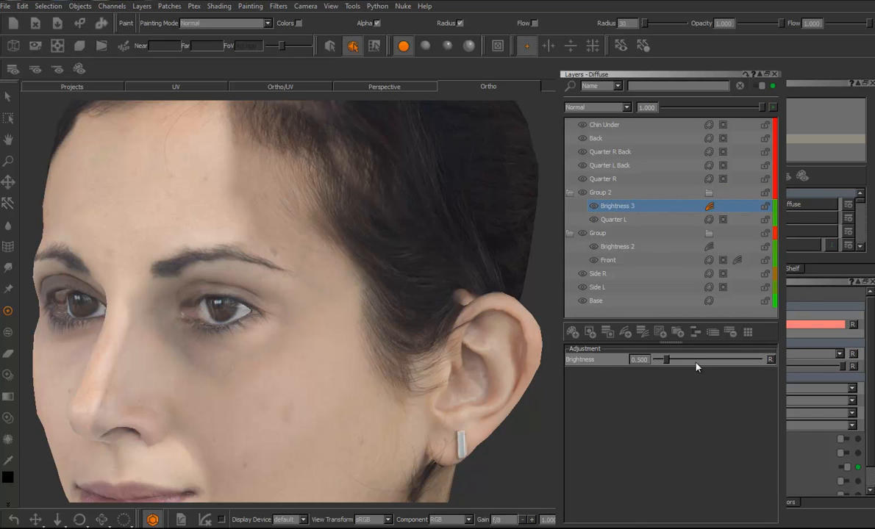
pyautogui.click(667, 360)
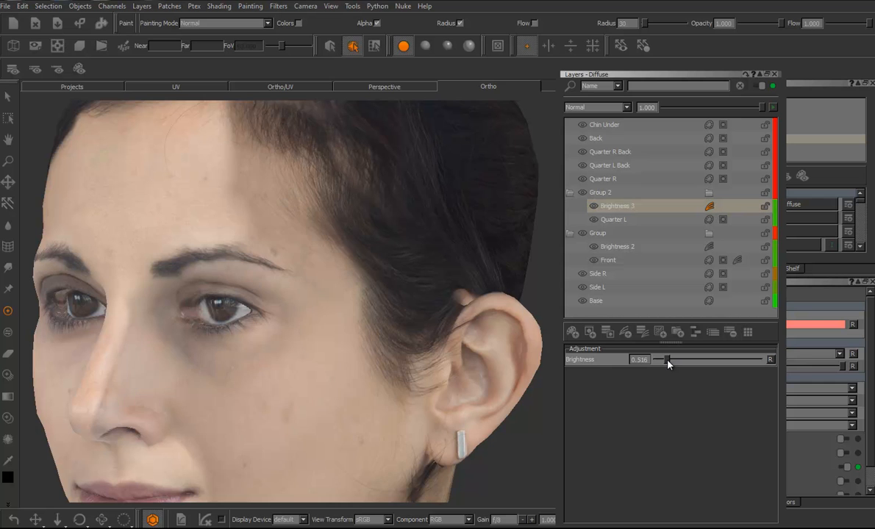
pyautogui.moveTo(668, 362); pyautogui.dragTo(672, 362)
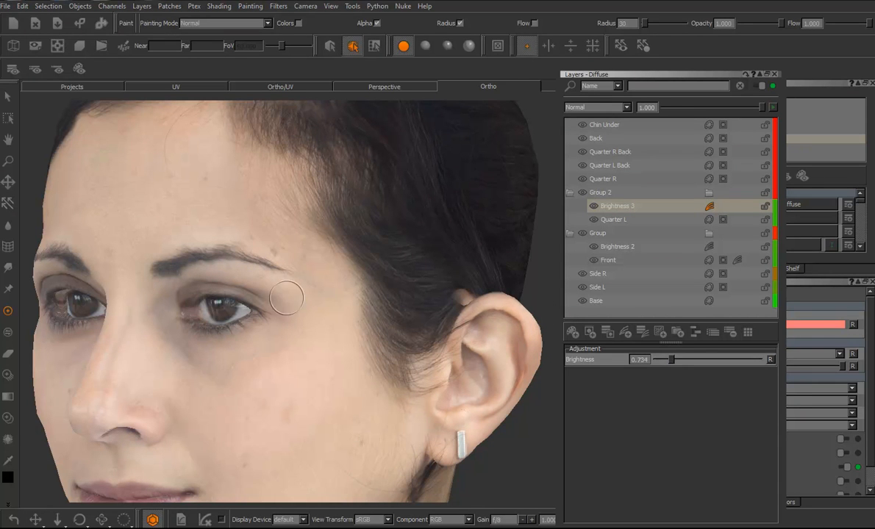
# - Inspect the tone match between the projected layers across the face, neck and both sides of the head
pyautogui.moveTo(356, 247)
pyautogui.mouseDown(button='right')
pyautogui.moveTo(367, 252)
pyautogui.moveTo(351, 289)
pyautogui.mouseUp(button='right')
pyautogui.moveTo(331, 271)
pyautogui.keyDown('alt'); pyautogui.mouseDown()
pyautogui.moveTo(389, 262)
pyautogui.moveTo(376, 299)
pyautogui.moveTo(373, 286)
pyautogui.moveTo(452, 293)
pyautogui.moveTo(433, 289)
pyautogui.moveTo(452, 283)
pyautogui.moveTo(482, 248)
pyautogui.moveTo(371, 283)
pyautogui.mouseUp(); pyautogui.keyUp('alt')
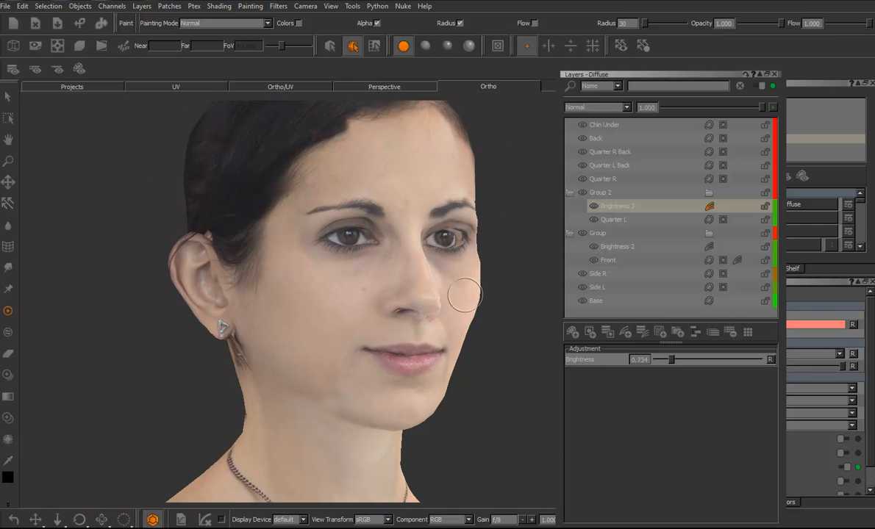
pyautogui.moveTo(336, 322)
pyautogui.keyDown('alt'); pyautogui.mouseDown()
pyautogui.moveTo(342, 316)
pyautogui.moveTo(349, 388)
pyautogui.moveTo(353, 325)
pyautogui.moveTo(320, 354)
pyautogui.mouseUp(); pyautogui.keyUp('alt')
pyautogui.moveTo(392, 338)
pyautogui.keyDown('alt'); pyautogui.mouseDown()
pyautogui.moveTo(332, 357)
pyautogui.moveTo(339, 363)
pyautogui.moveTo(342, 321)
pyautogui.moveTo(319, 318)
pyautogui.mouseUp(); pyautogui.keyUp('alt')
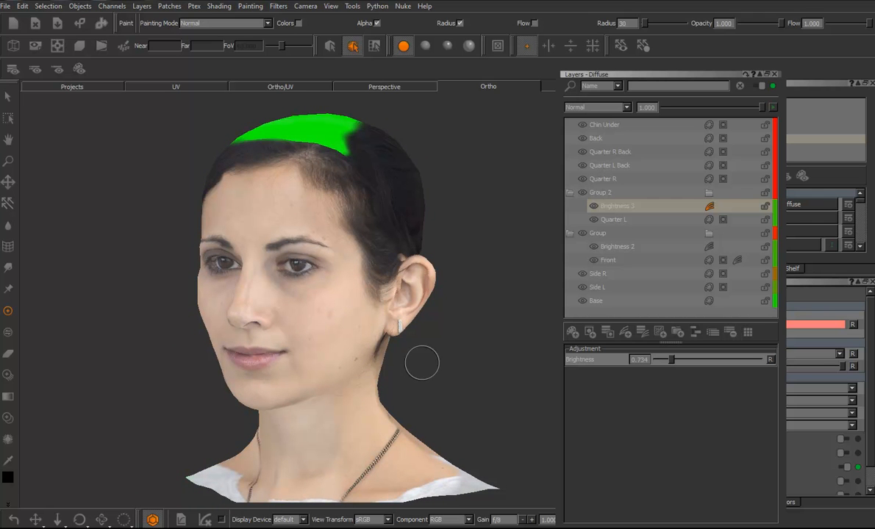
pyautogui.moveTo(389, 366)
pyautogui.keyDown('alt'); pyautogui.mouseDown()
pyautogui.moveTo(389, 400)
pyautogui.moveTo(367, 342)
pyautogui.moveTo(224, 283)
pyautogui.moveTo(226, 301)
pyautogui.moveTo(453, 303)
pyautogui.moveTo(399, 336)
pyautogui.moveTo(416, 312)
pyautogui.moveTo(434, 322)
pyautogui.moveTo(425, 297)
pyautogui.moveTo(442, 170)
pyautogui.moveTo(404, 242)
pyautogui.moveTo(346, 252)
pyautogui.moveTo(300, 304)
pyautogui.moveTo(304, 245)
pyautogui.moveTo(294, 236)
pyautogui.mouseUp(); pyautogui.keyUp('alt')
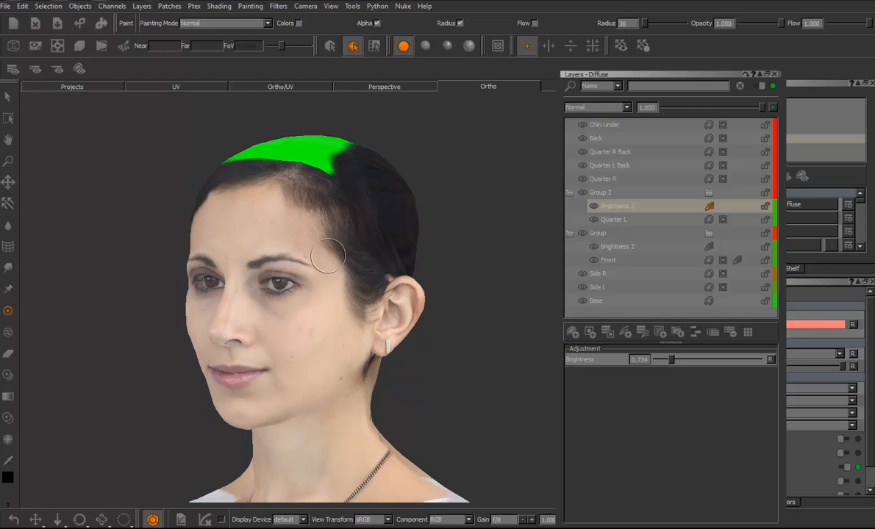
pyautogui.keyDown('alt'); pyautogui.moveTo(311, 237); pyautogui.dragTo(313, 202, button='middle'); pyautogui.keyUp('alt')
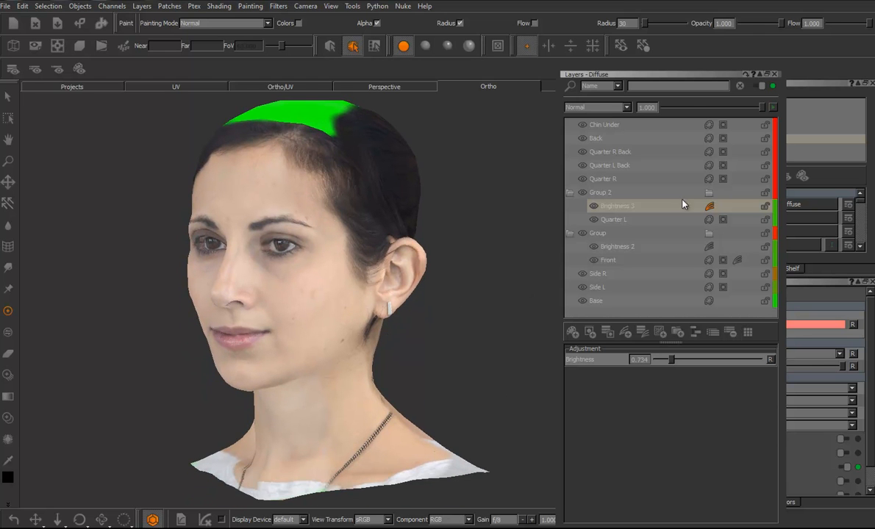
# - Select all layers from Base up to Chin Under and start a flattened export of the selected layers
pyautogui.click(603, 303)
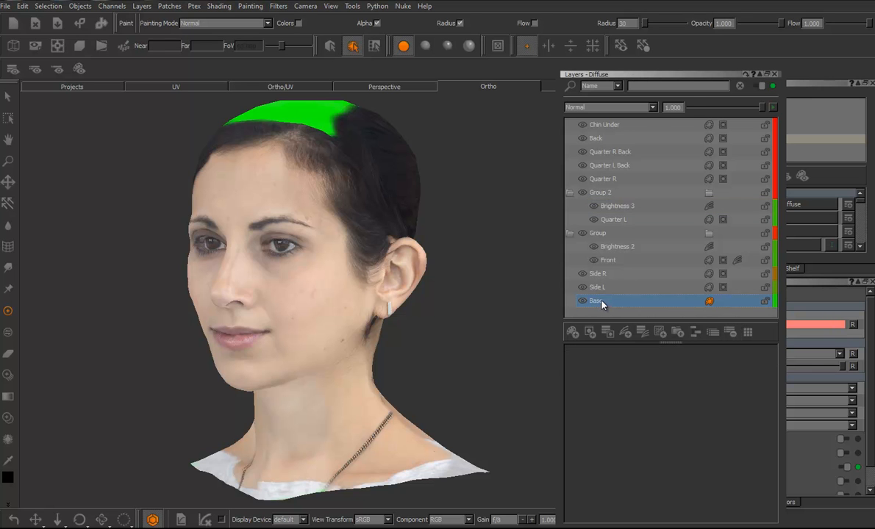
pyautogui.keyDown('shift'); pyautogui.click(603, 127); pyautogui.keyUp('shift')
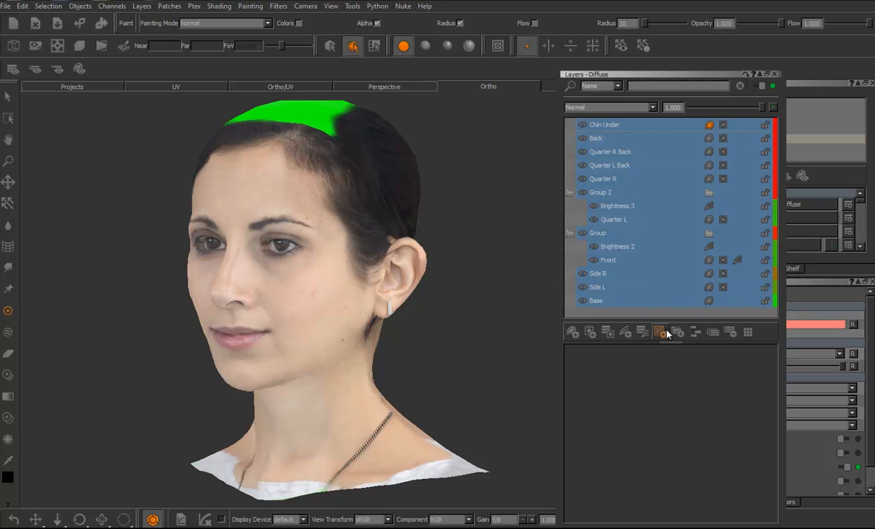
pyautogui.moveTo(676, 343); pyautogui.dragTo(672, 413)
pyautogui.rightClick(597, 127)
pyautogui.moveTo(617, 416)
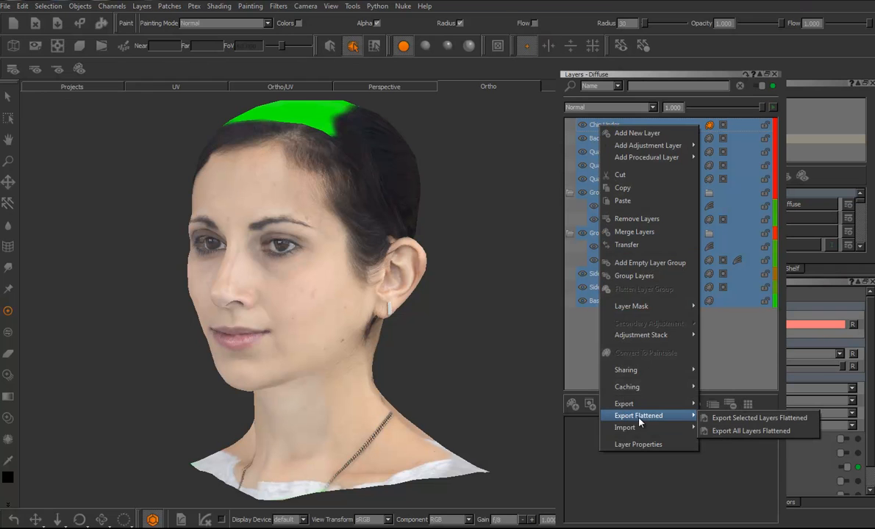
pyautogui.click(757, 418)
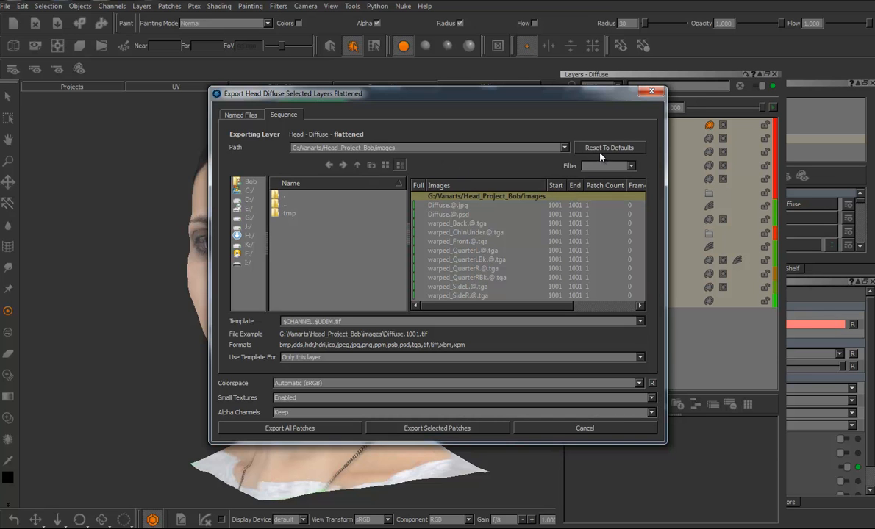
# - Set the export path to G:/Vanarts/Head_Project_Bob/sourceimages
pyautogui.click(357, 165)
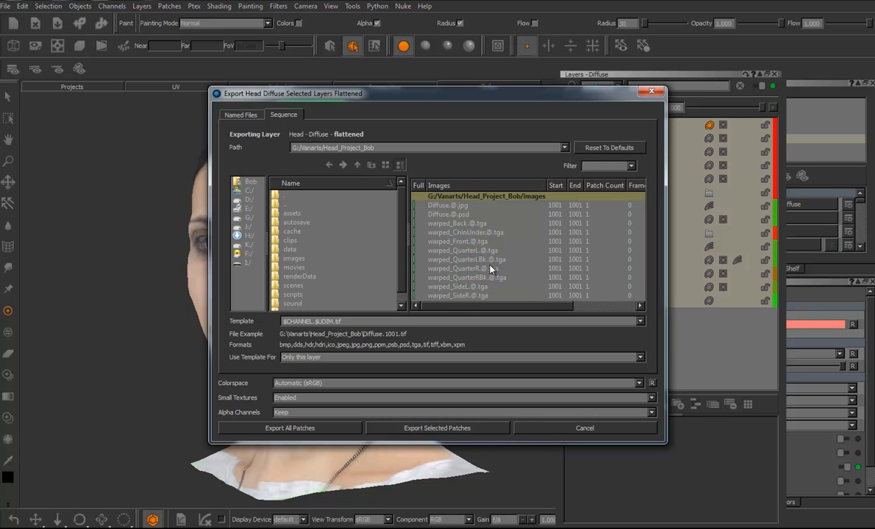
pyautogui.click(313, 293)
pyautogui.click(360, 305)
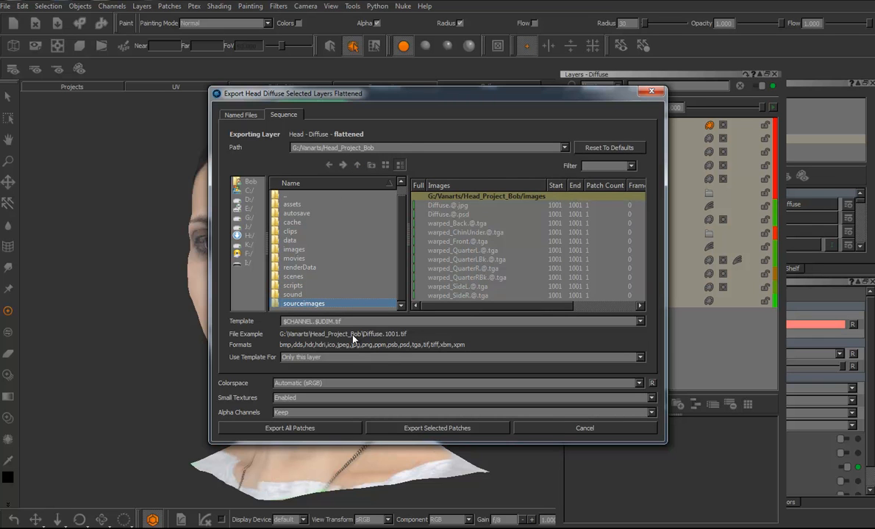
pyautogui.doubleClick(321, 304)
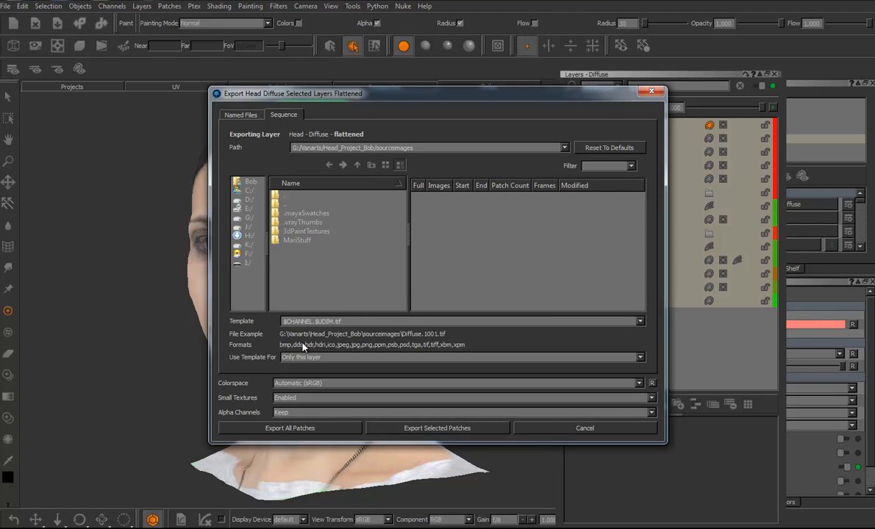
# - Change the file name template to DiffuseCHANNEL.$UDIM.tif and export all patches
pyautogui.press('BackSpace')
pyautogui.write('Di')
pyautogui.write('ffuse')
pyautogui.hotkey('shift', 'End')
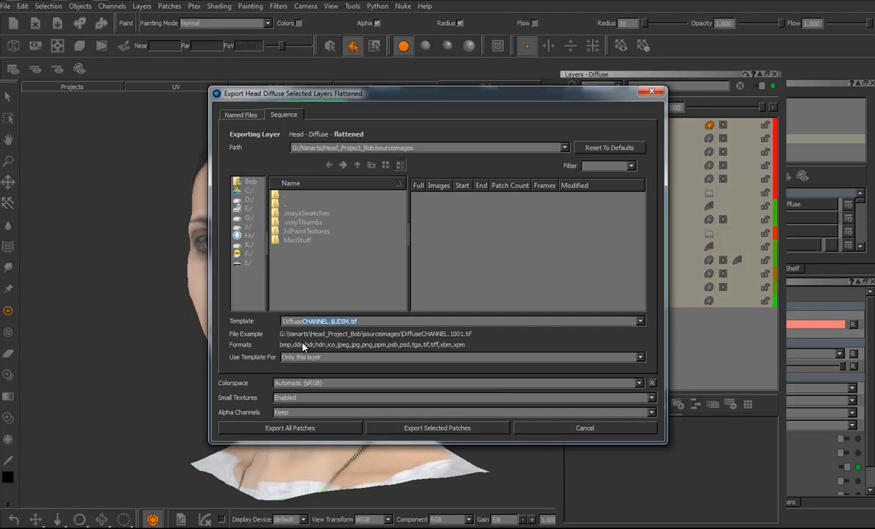
pyautogui.press('End')
pyautogui.click(303, 429)
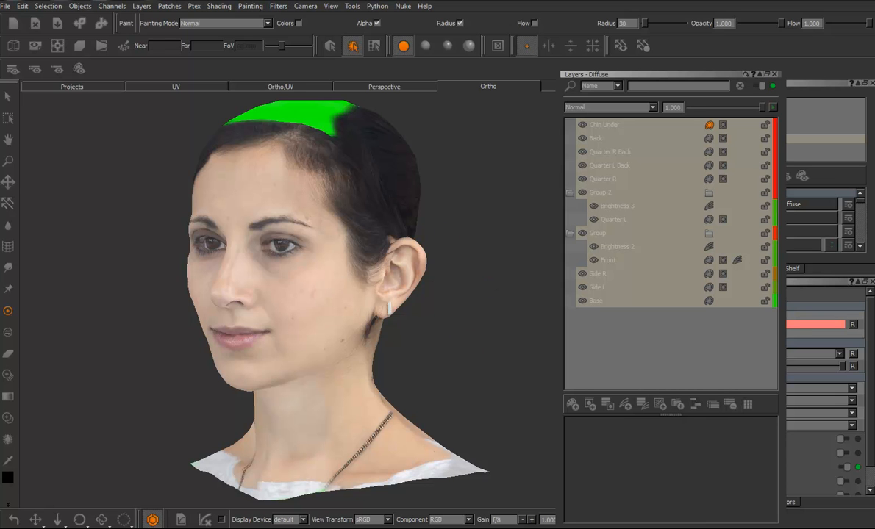
# - Open the exported DiffuseCHANNEL.1001.tif in Photoshop and save it as a JPEG named Face_Diffuse in sourceimages with maximum quality 12
pyautogui.keyDown('alt'); pyautogui.moveTo(478, 301); pyautogui.dragTo(491, 300); pyautogui.keyUp('alt')
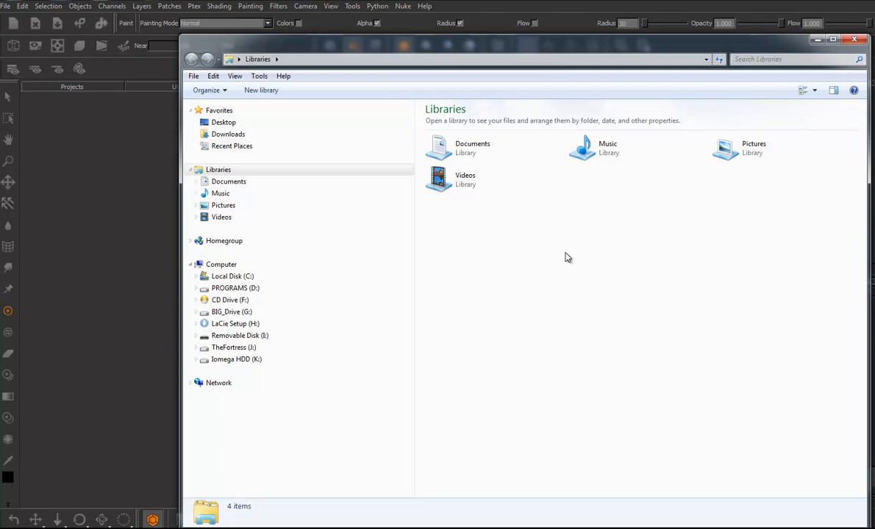
pyautogui.moveTo(397, 49); pyautogui.dragTo(874, 47)
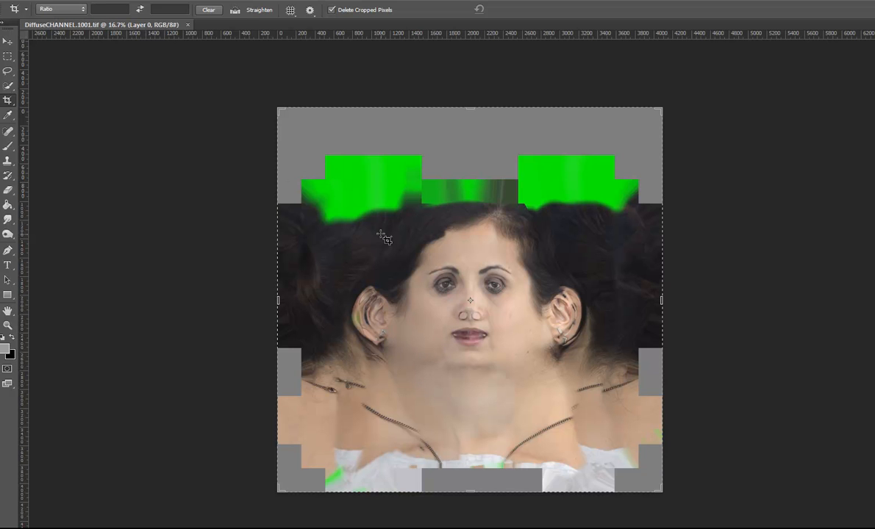
pyautogui.click(30, 1)
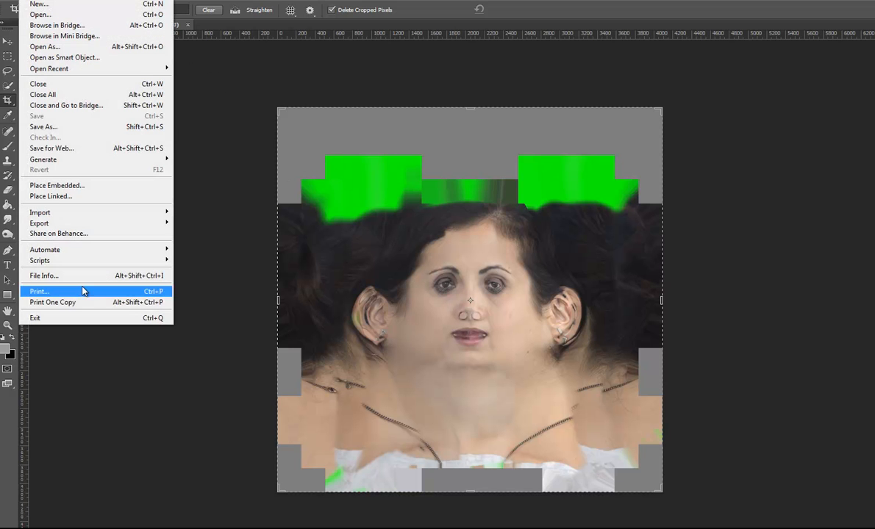
pyautogui.click(68, 127)
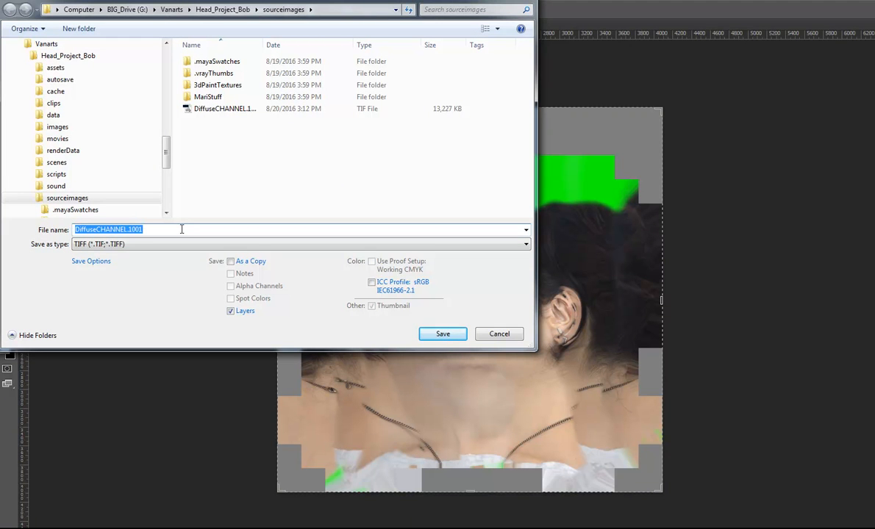
pyautogui.write('Face_Diffus')
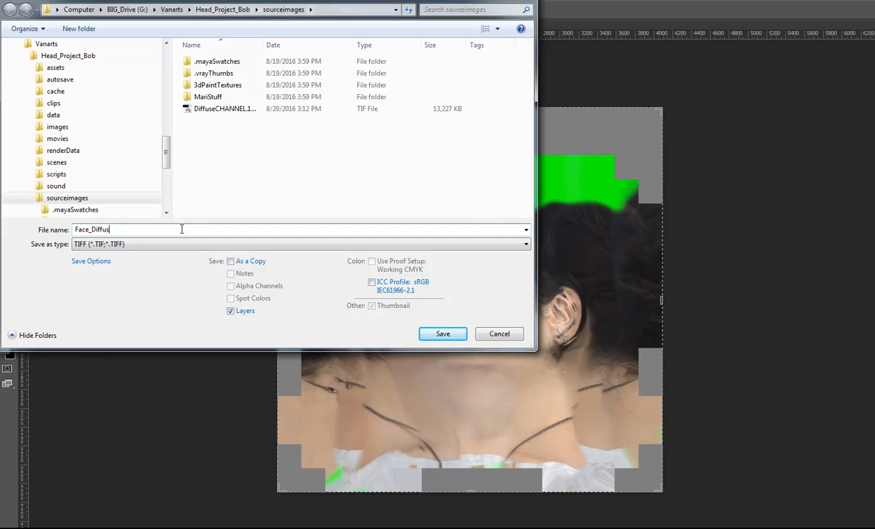
pyautogui.click(170, 243)
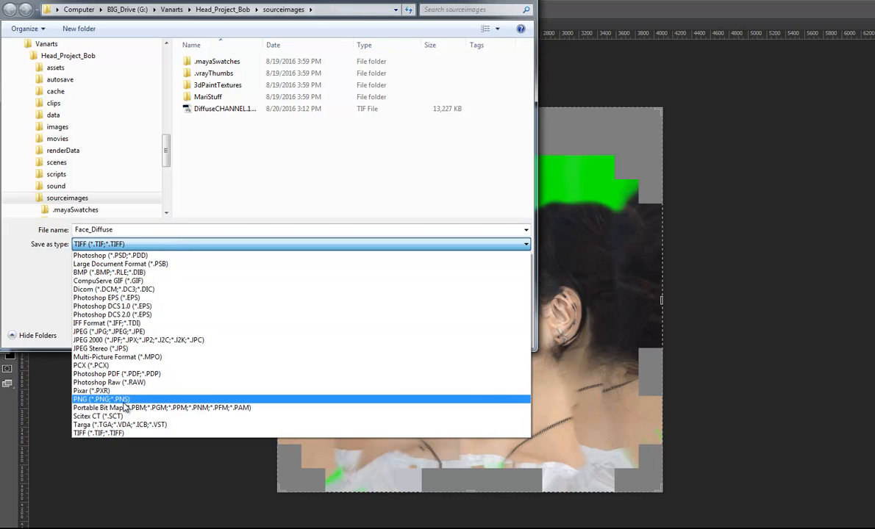
pyautogui.click(103, 332)
pyautogui.click(442, 334)
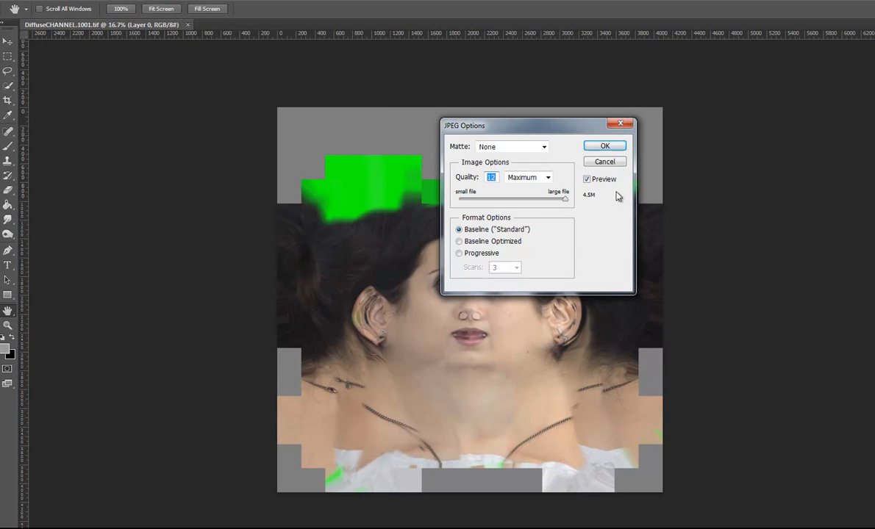
pyautogui.click(607, 146)
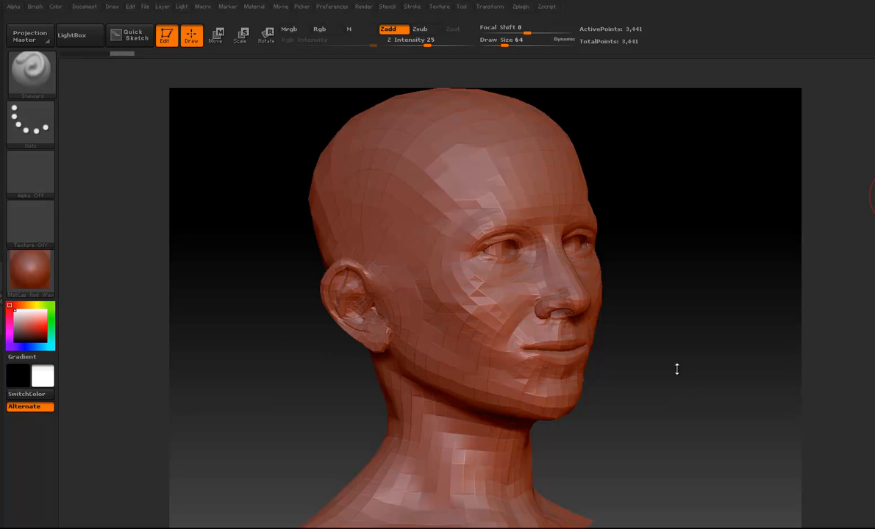
# - Switch to ZBrush with the Head model loaded, then move its window aside and enlarge it over the Photoshop workspace
pyautogui.moveTo(675, 366); pyautogui.dragTo(584, 234)
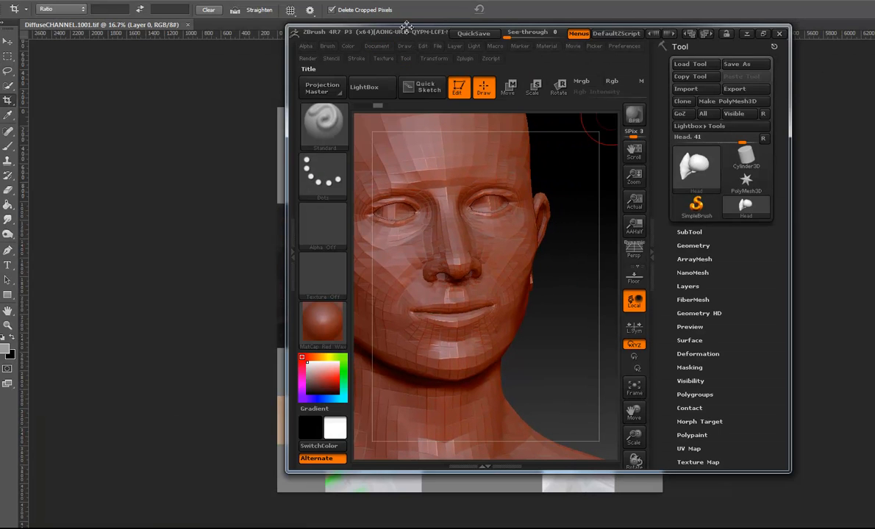
pyautogui.moveTo(400, 33); pyautogui.dragTo(105, 3)
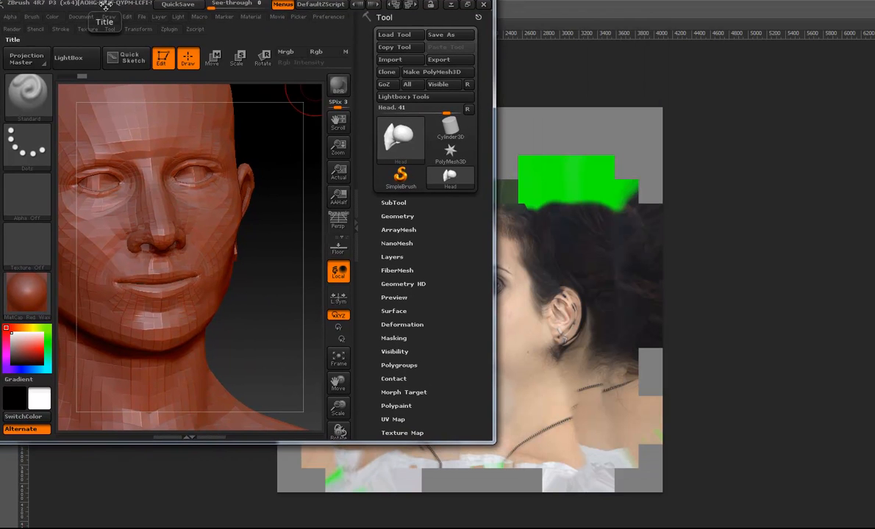
pyautogui.moveTo(493, 440); pyautogui.dragTo(806, 492)
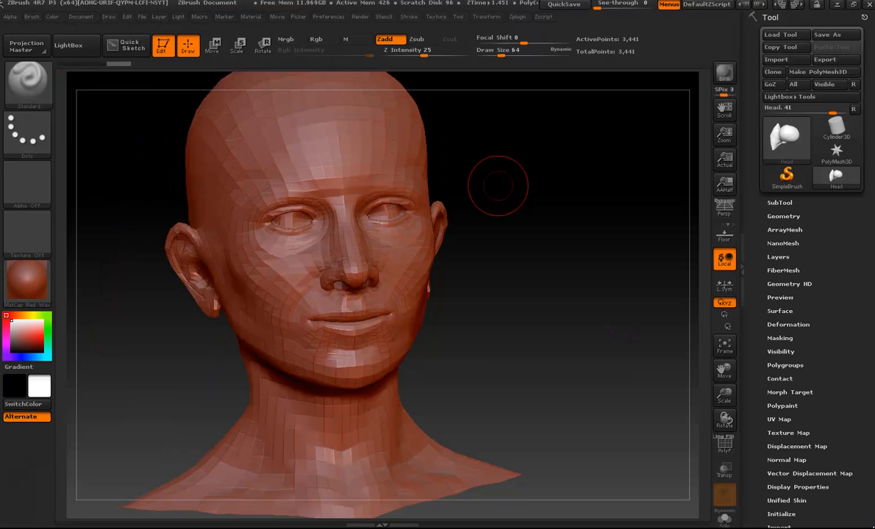
# - Import DiffuseCHANNEL.1001 from the Head_Project_Bob sourceimages folder as a texture
pyautogui.moveTo(515, 237); pyautogui.dragTo(503, 117)
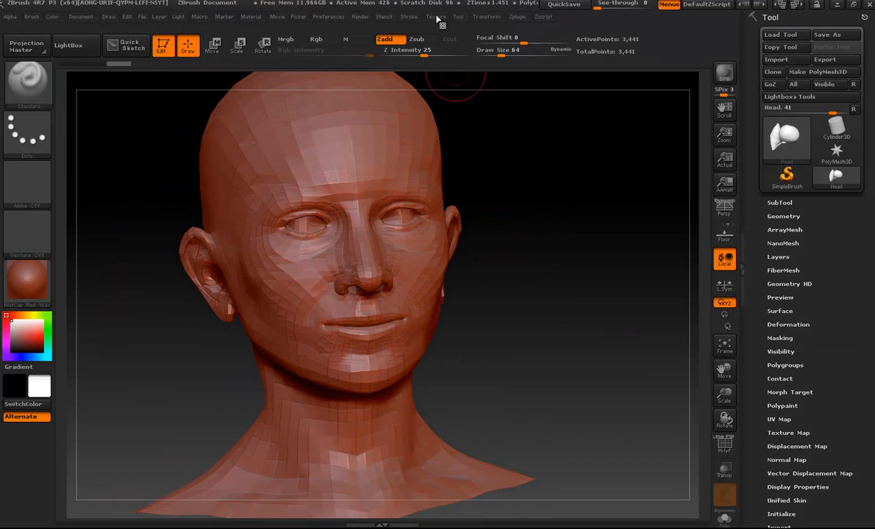
pyautogui.click(438, 17)
pyautogui.click(439, 85)
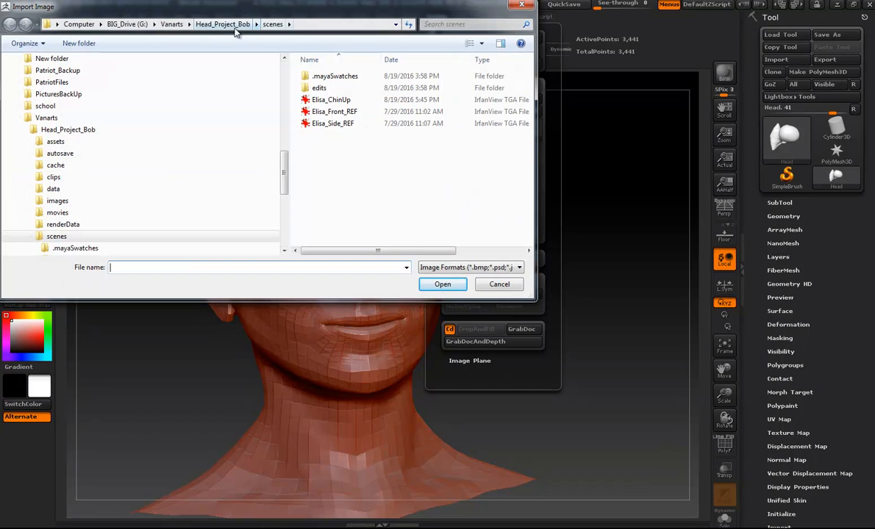
pyautogui.click(223, 24)
pyautogui.click(328, 193)
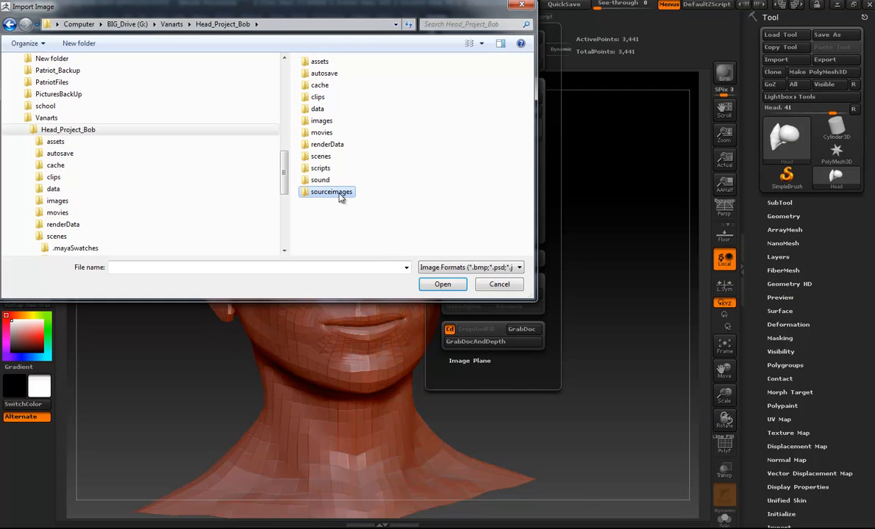
pyautogui.doubleClick(334, 194)
pyautogui.click(340, 125)
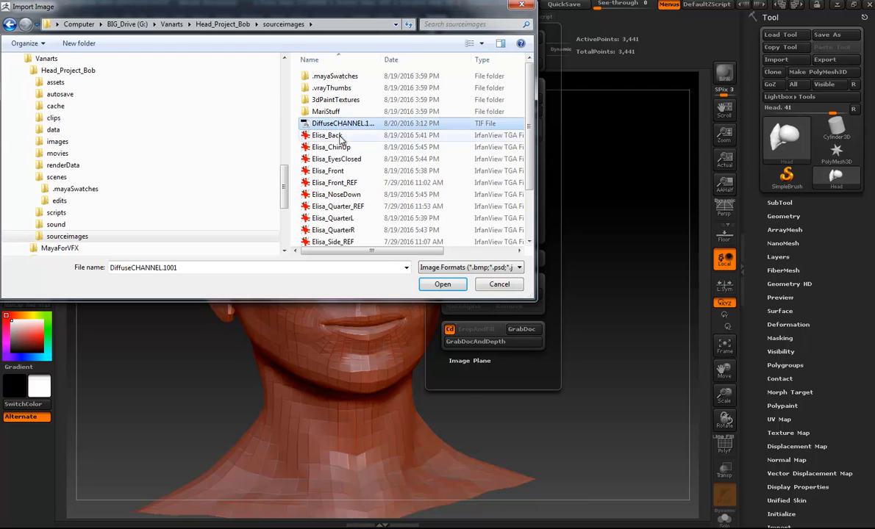
pyautogui.scroll(-2, 342, 132)
pyautogui.scroll(2, 346, 221)
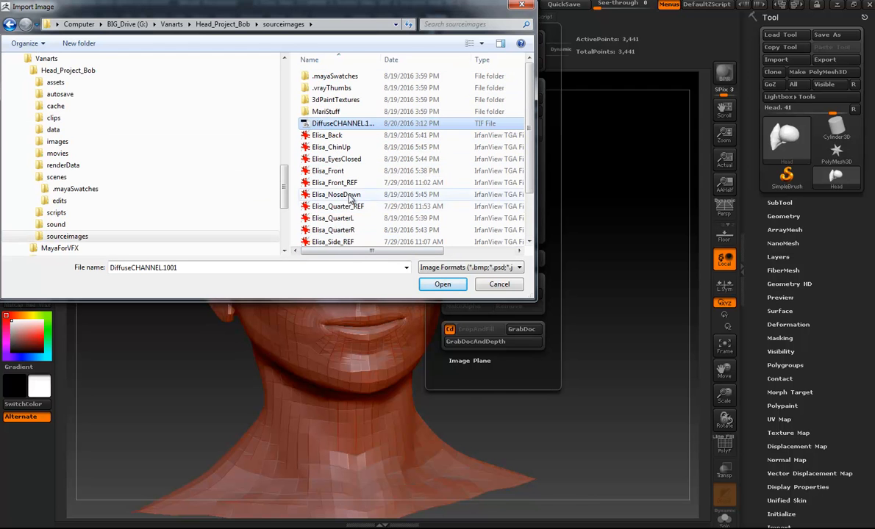
pyautogui.click(442, 283)
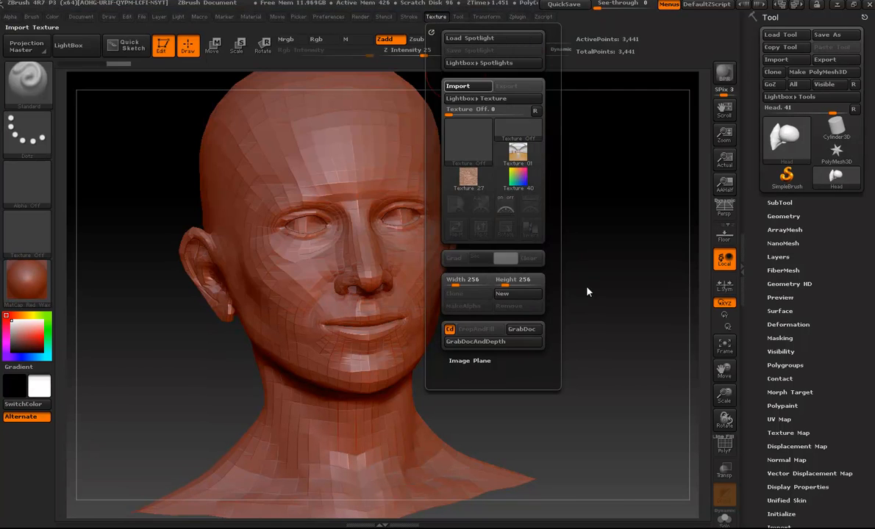
# - Make the imported DiffuseCHANNEL.1001 the current texture and assign it as the Head's texture map
pyautogui.click(433, 16)
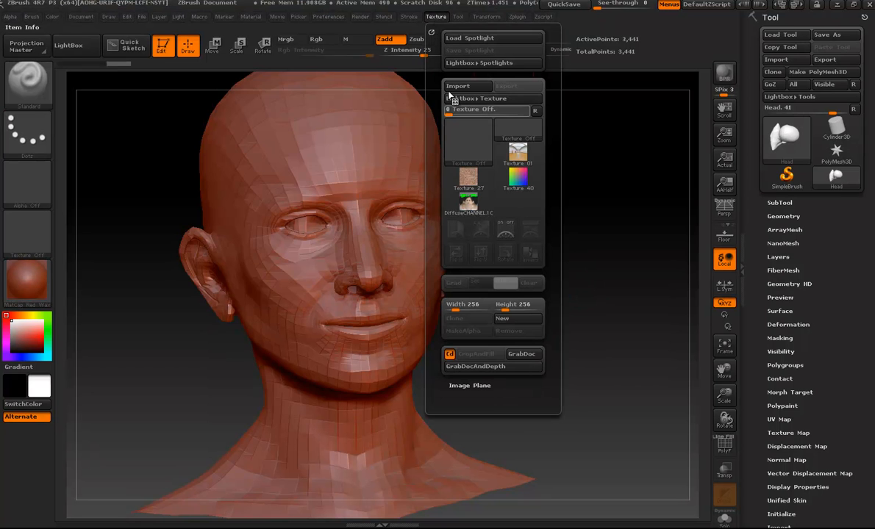
pyautogui.click(479, 211)
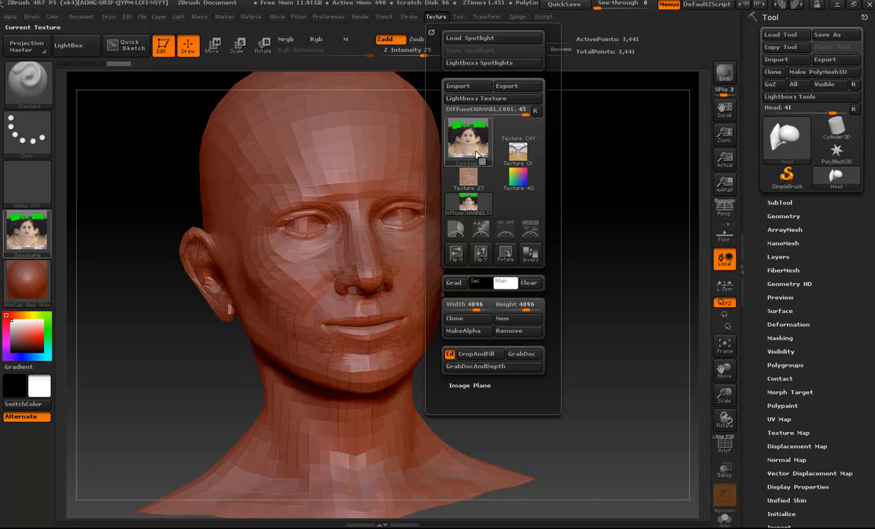
pyautogui.moveTo(466, 150)
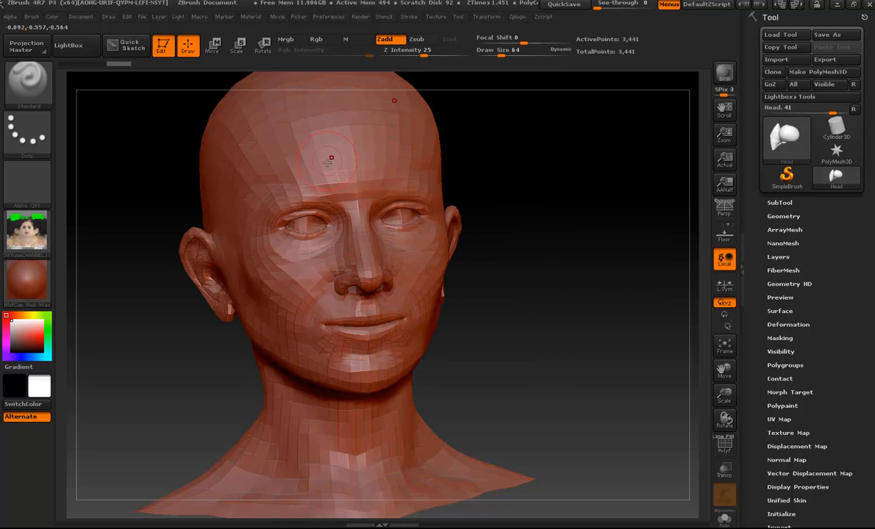
pyautogui.scroll(-3, 822, 330)
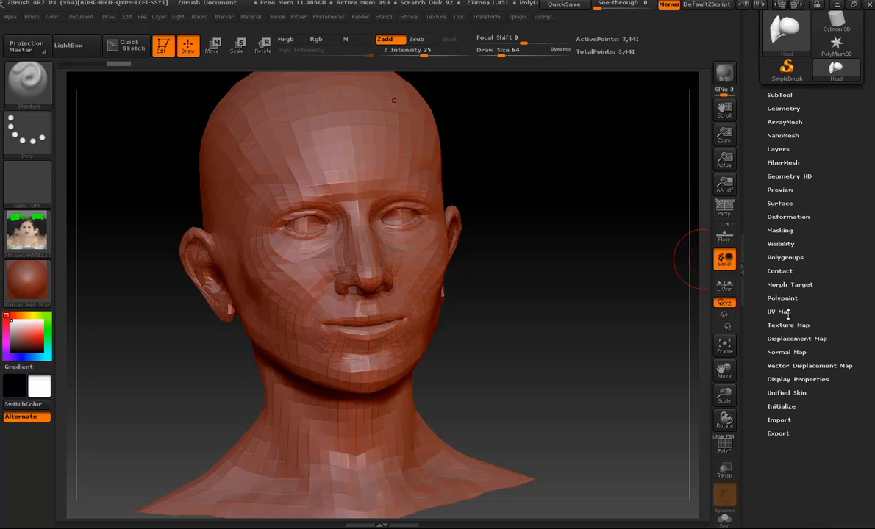
pyautogui.click(786, 325)
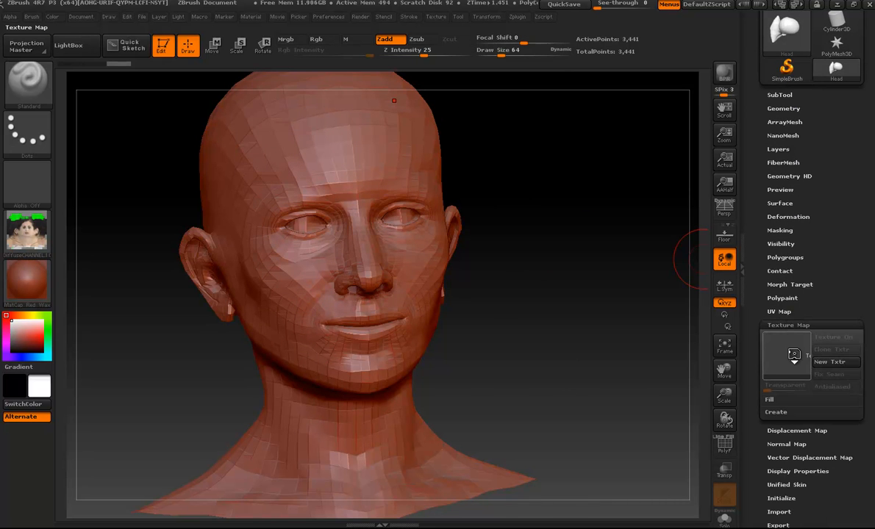
pyautogui.click(794, 356)
pyautogui.click(450, 309)
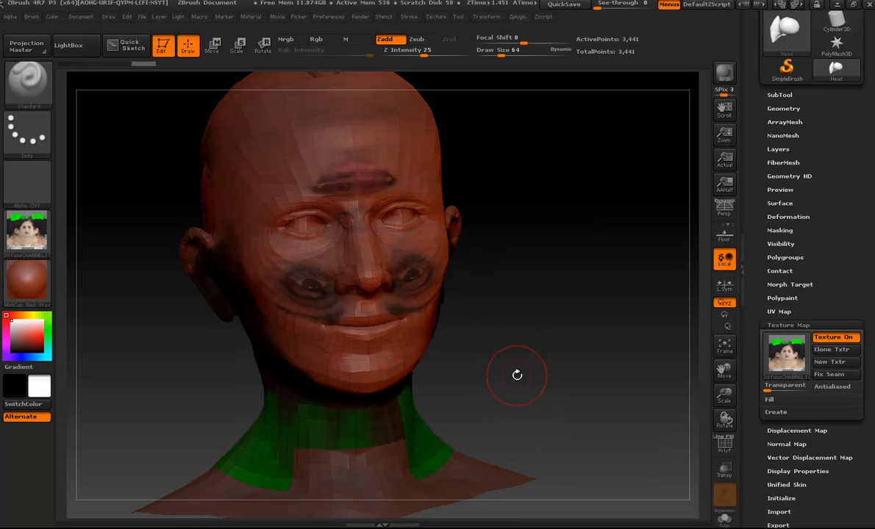
pyautogui.moveTo(486, 364)
pyautogui.mouseDown()
pyautogui.moveTo(600, 388)
pyautogui.moveTo(582, 365)
pyautogui.moveTo(554, 364)
pyautogui.mouseUp()
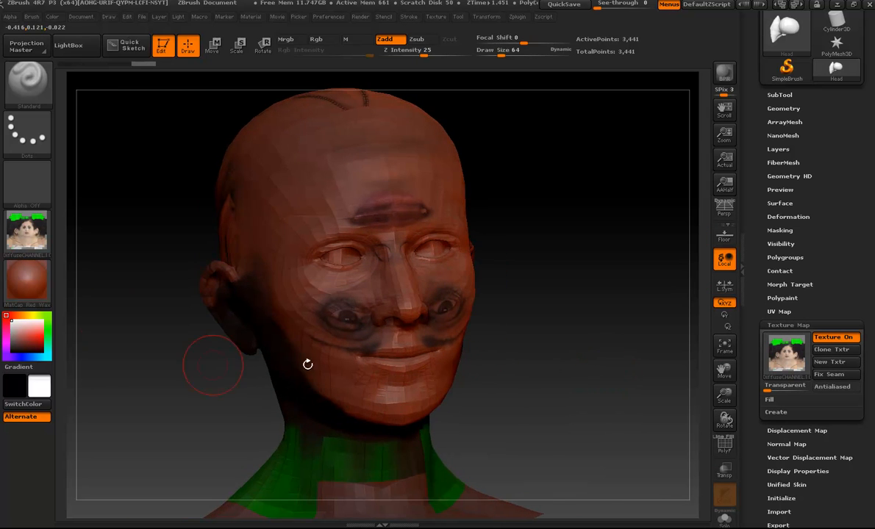
# - Preview the Head with the Flat Color material and settle on SkinShade4
pyautogui.click(27, 280)
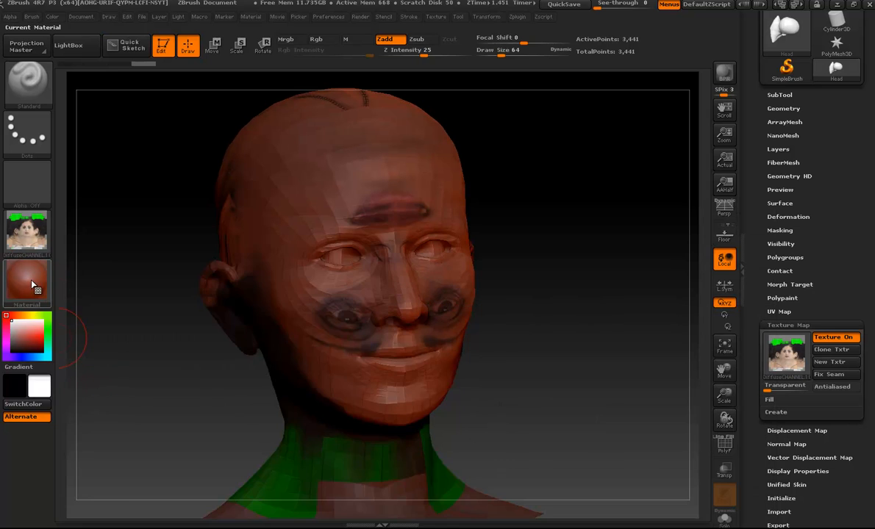
pyautogui.click(28, 274)
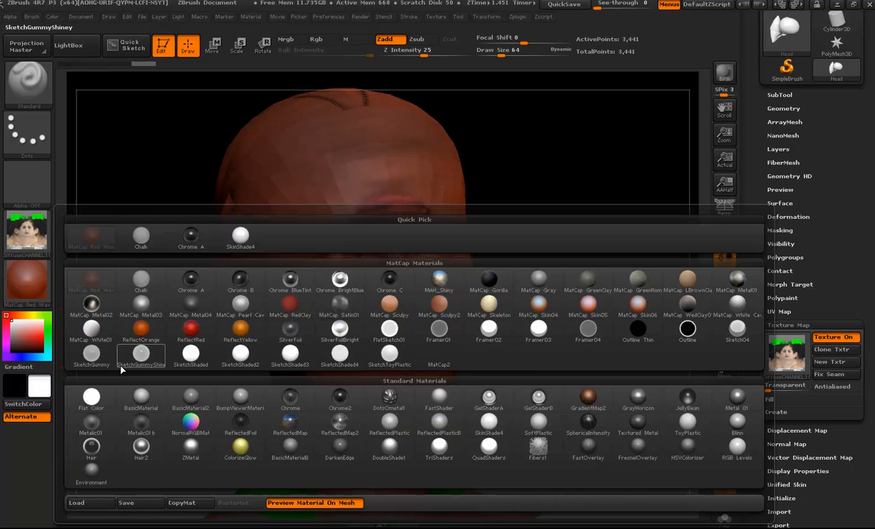
pyautogui.click(90, 399)
pyautogui.click(47, 285)
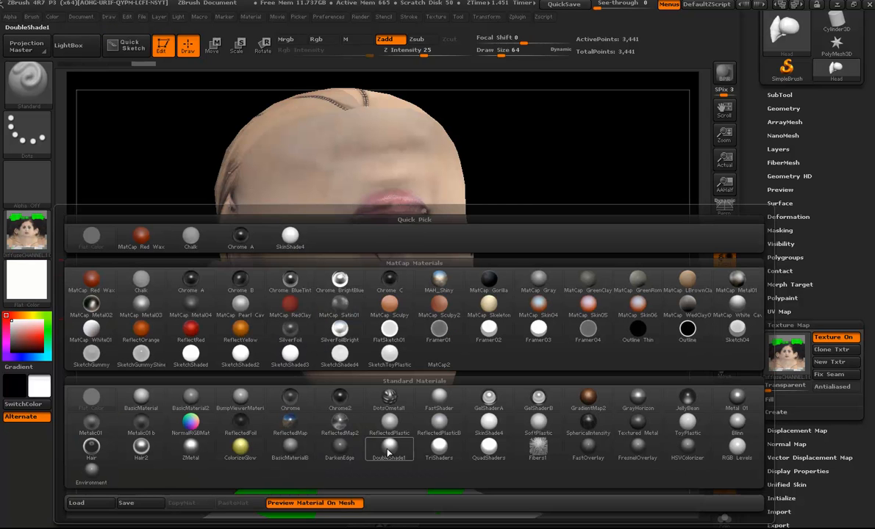
pyautogui.click(489, 443)
pyautogui.moveTo(574, 372); pyautogui.dragTo(563, 184)
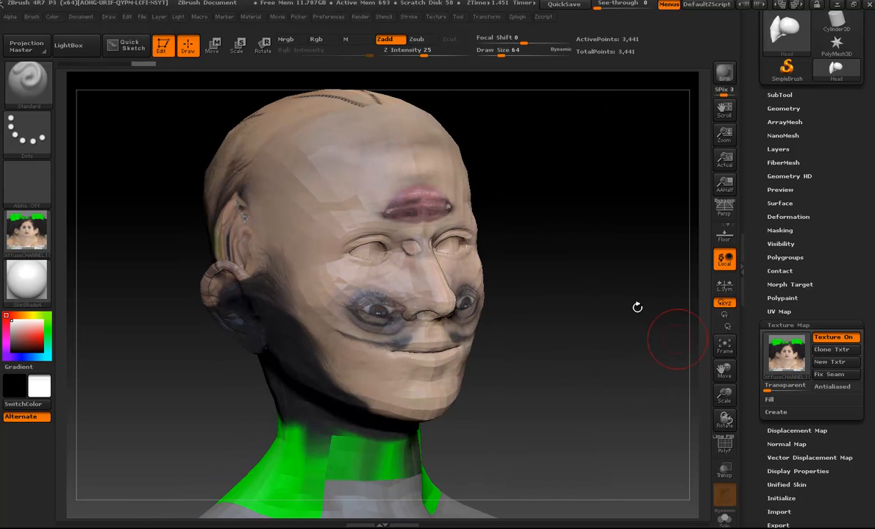
# - Flip the DiffuseCHANNEL.1001 texture vertically and reassign it as the Head's texture map
pyautogui.click(434, 17)
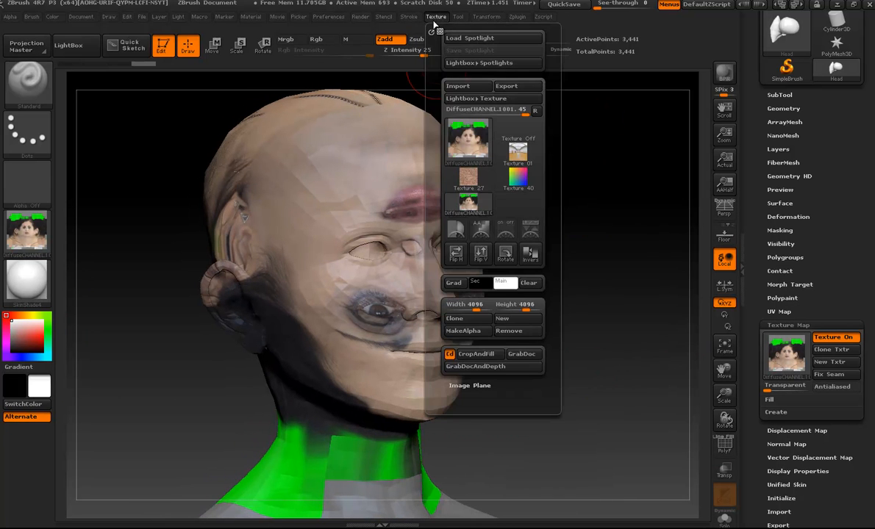
pyautogui.click(468, 206)
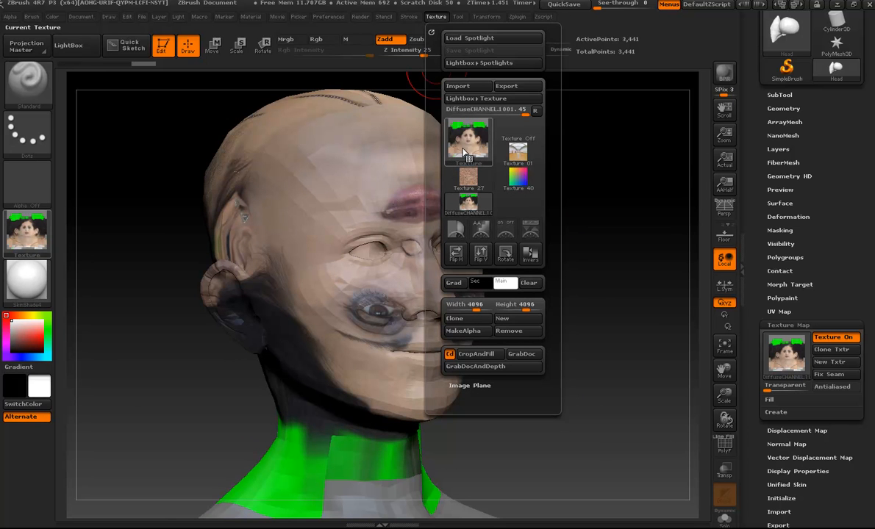
pyautogui.click(480, 257)
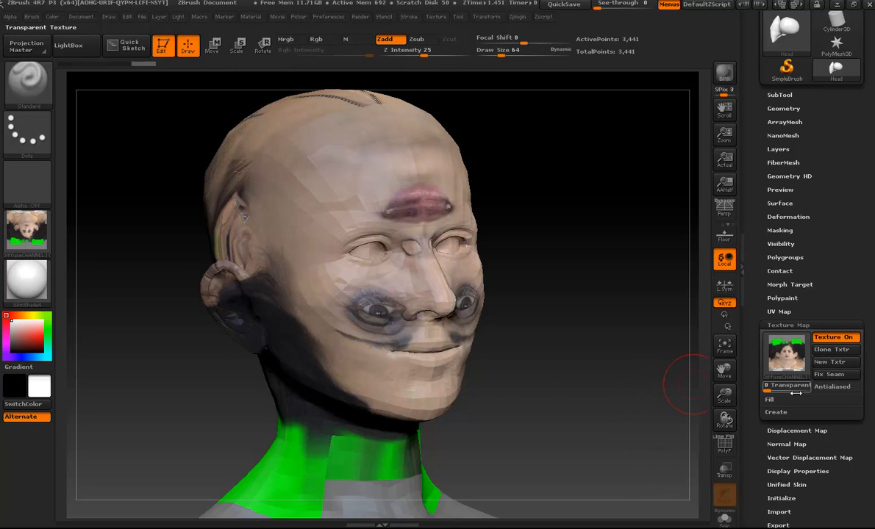
pyautogui.click(787, 355)
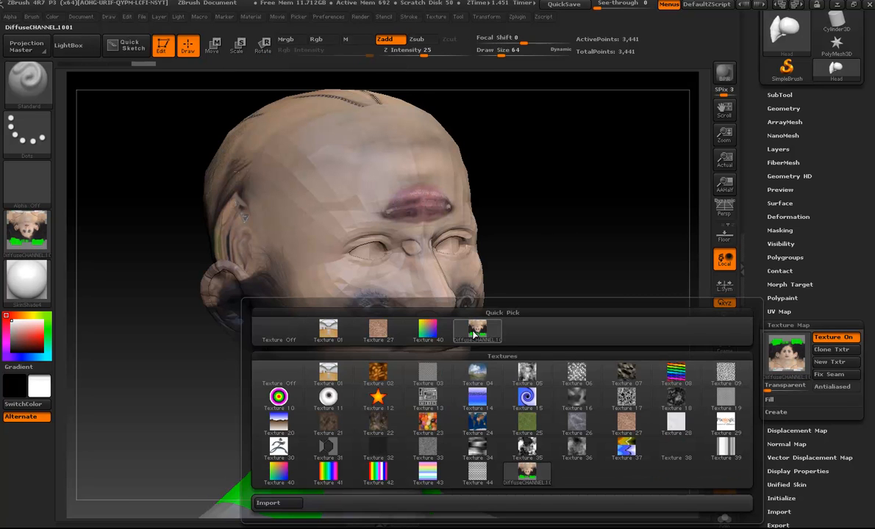
pyautogui.click(527, 474)
pyautogui.moveTo(587, 424)
pyautogui.mouseDown()
pyautogui.moveTo(529, 417)
pyautogui.moveTo(585, 408)
pyautogui.mouseUp()
# - Subdivide the Head mesh repeatedly up to about 13.89 million points
pyautogui.press('ctrl')
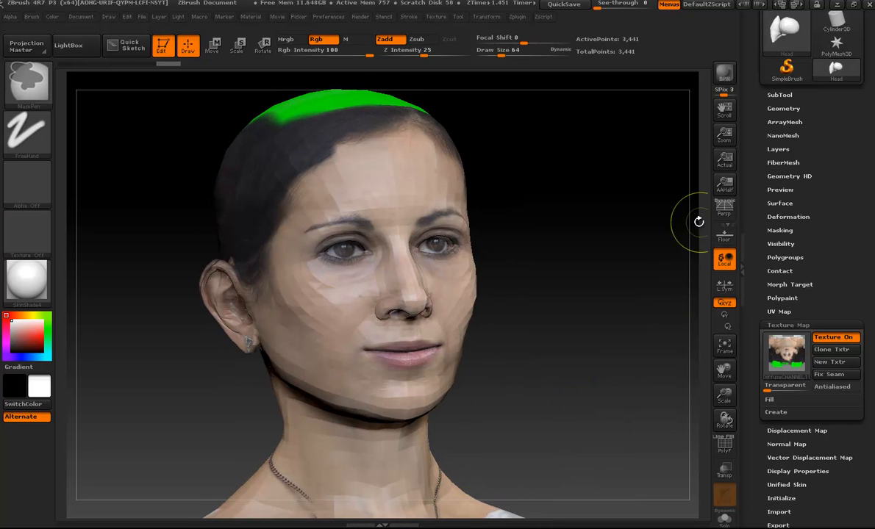
pyautogui.hotkey('ctrl', 'd')
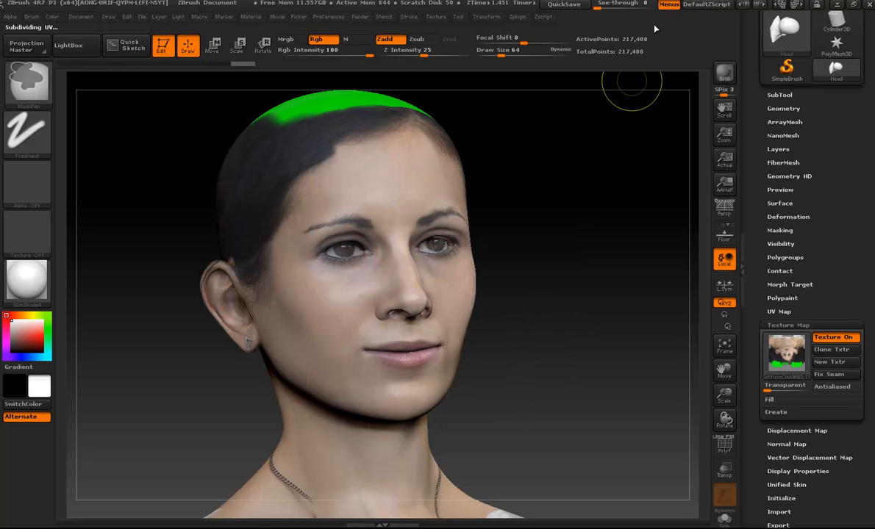
pyautogui.press('ctrl')
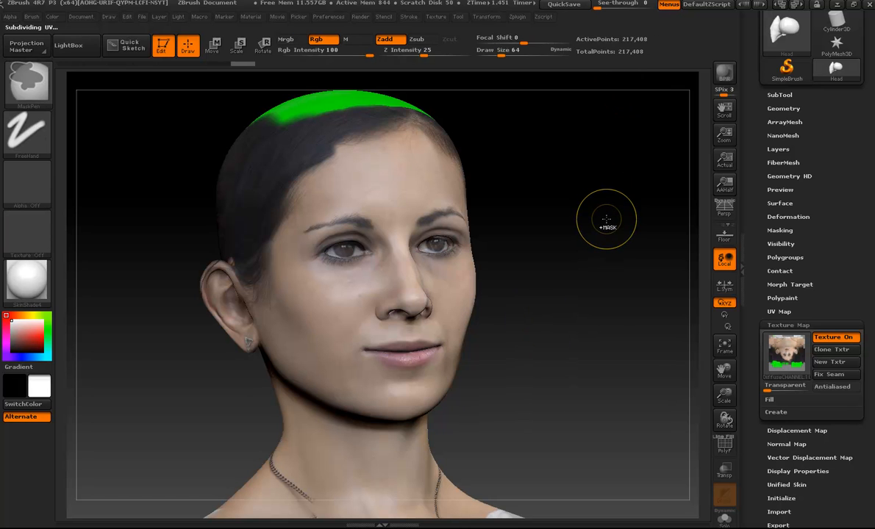
pyautogui.hotkey('ctrl', 'd')
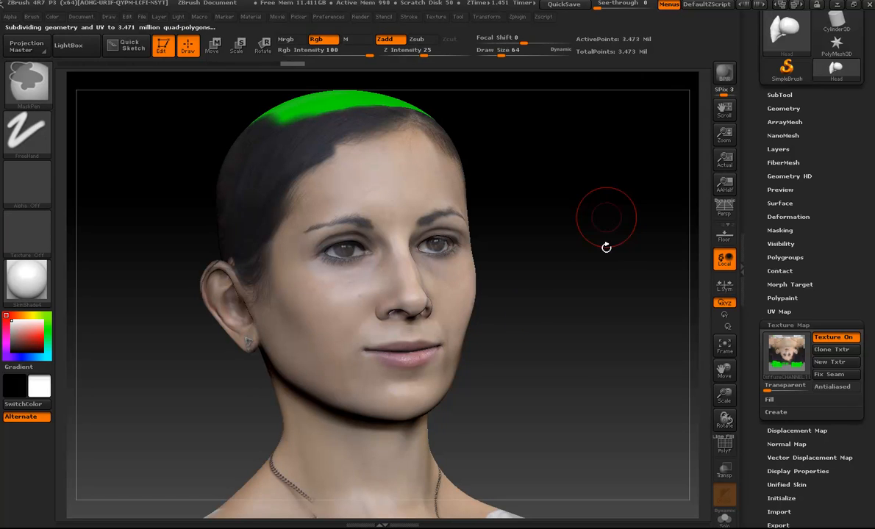
pyautogui.moveTo(581, 283)
pyautogui.mouseDown()
pyautogui.moveTo(523, 307)
pyautogui.moveTo(580, 304)
pyautogui.moveTo(556, 299)
pyautogui.mouseUp()
pyautogui.press('ctrl')
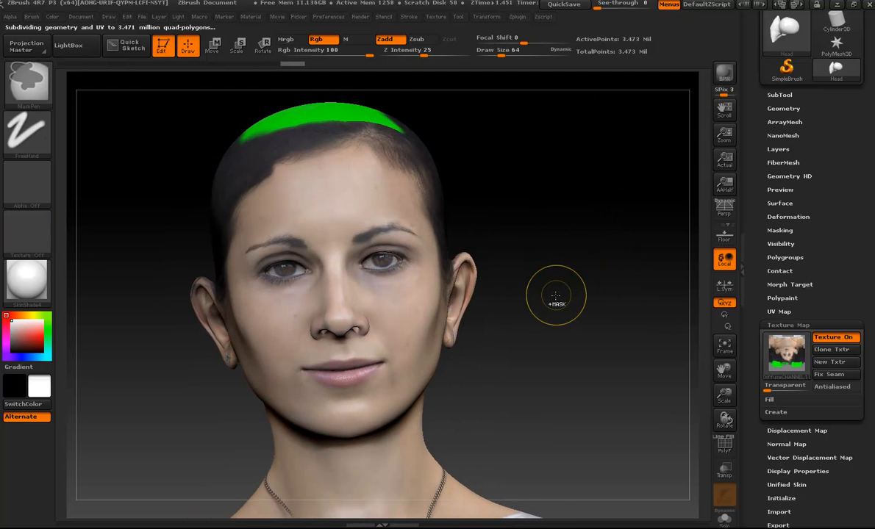
pyautogui.hotkey('ctrl', 'd')
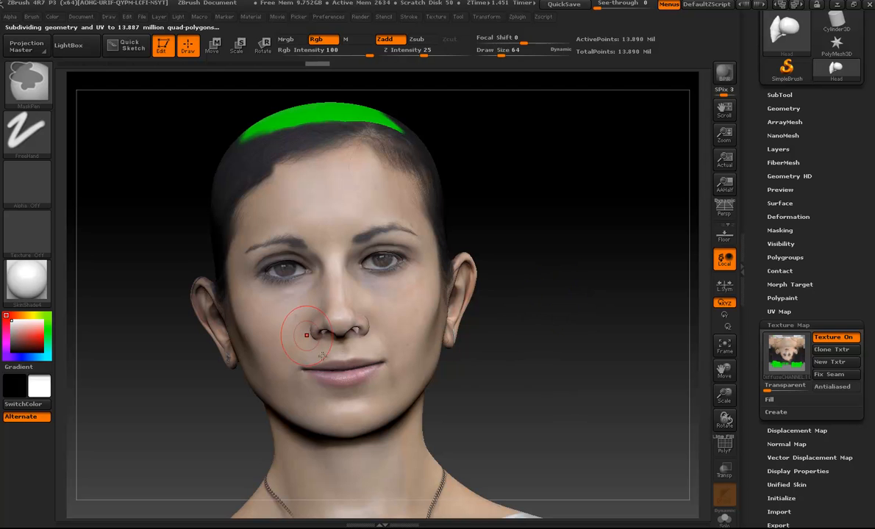
# - Clone the Head's texture map into the current texture and make an alpha from it
pyautogui.moveTo(513, 325)
pyautogui.mouseDown()
pyautogui.moveTo(550, 345)
pyautogui.moveTo(516, 322)
pyautogui.moveTo(545, 331)
pyautogui.mouseUp()
pyautogui.moveTo(593, 418); pyautogui.dragTo(413, 283)
pyautogui.moveTo(579, 369)
pyautogui.mouseDown()
pyautogui.moveTo(562, 346)
pyautogui.moveTo(580, 309)
pyautogui.moveTo(571, 359)
pyautogui.mouseUp()
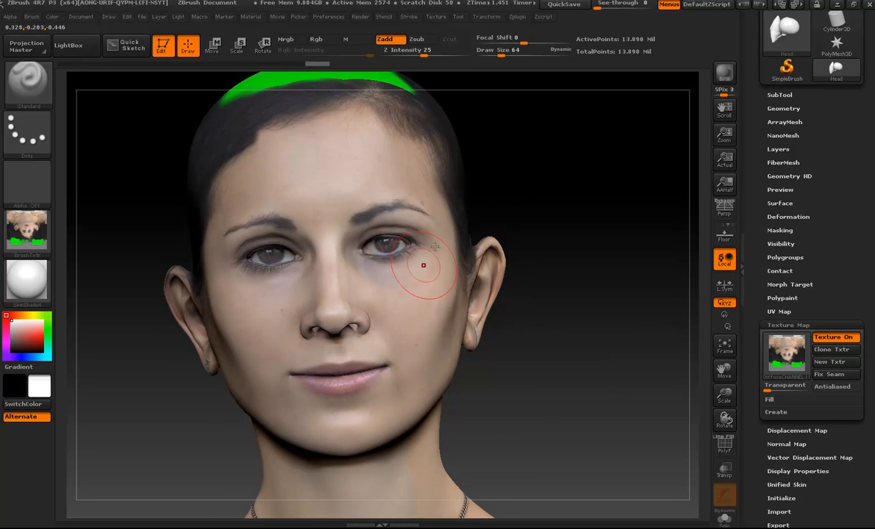
pyautogui.moveTo(592, 393)
pyautogui.mouseDown()
pyautogui.moveTo(543, 352)
pyautogui.moveTo(323, 261)
pyautogui.mouseUp()
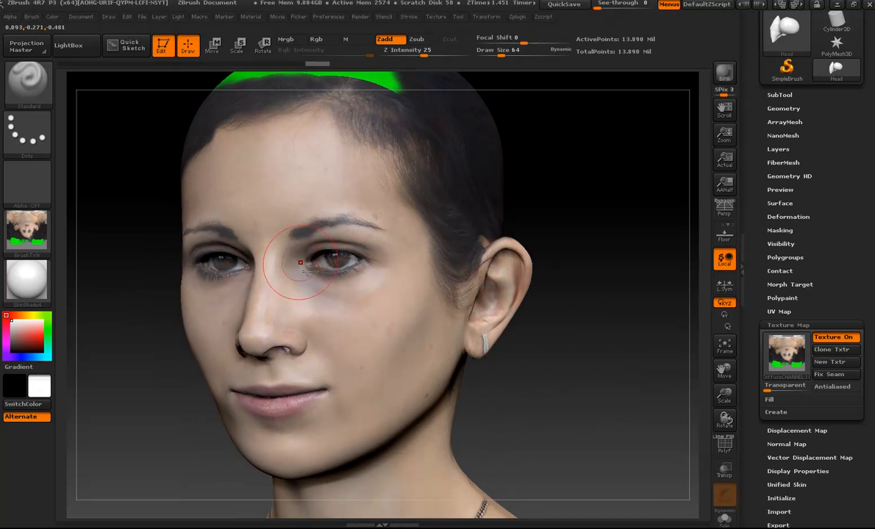
pyautogui.moveTo(684, 405); pyautogui.dragTo(666, 363)
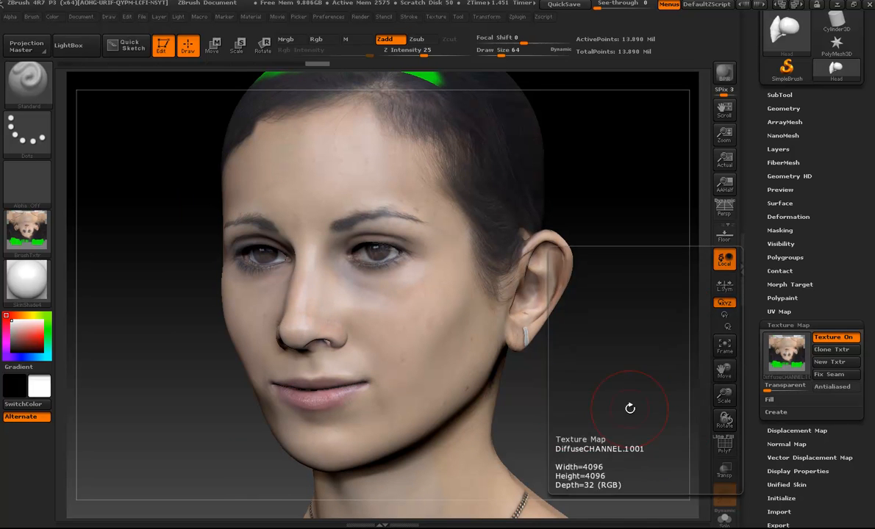
pyautogui.moveTo(583, 416); pyautogui.dragTo(581, 402)
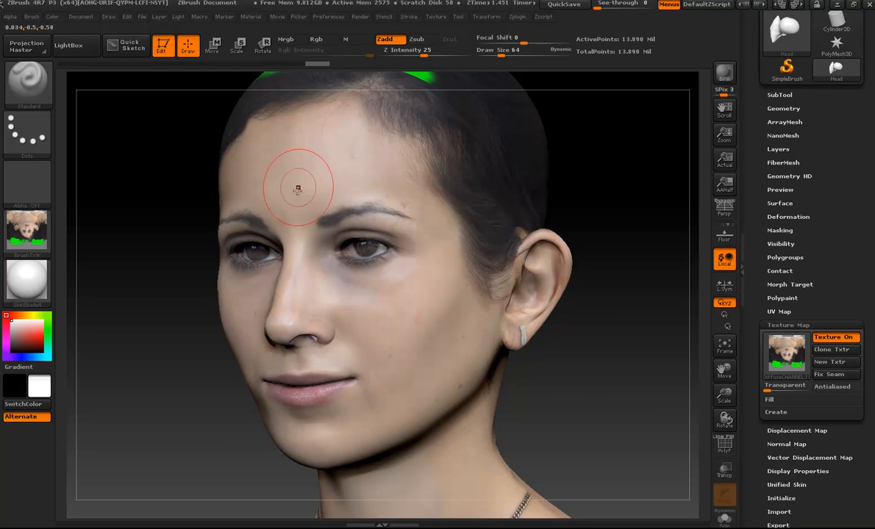
pyautogui.click(834, 351)
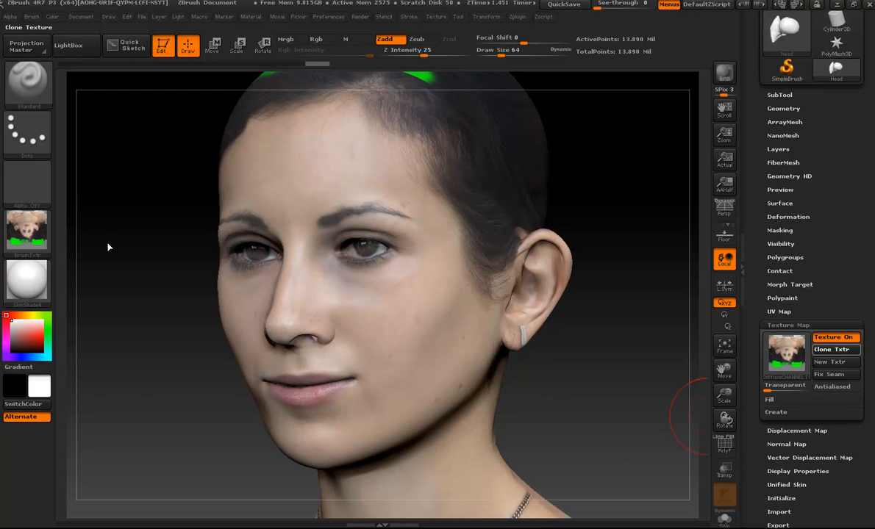
pyautogui.click(27, 234)
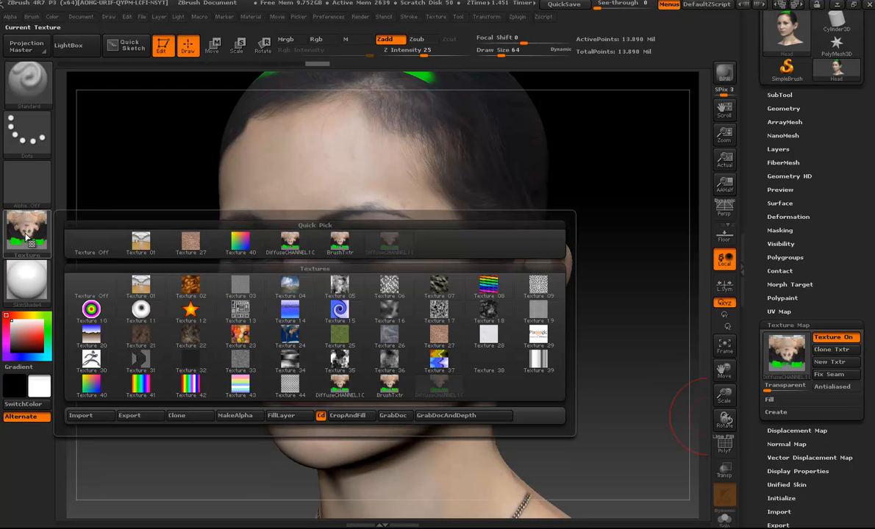
pyautogui.click(255, 417)
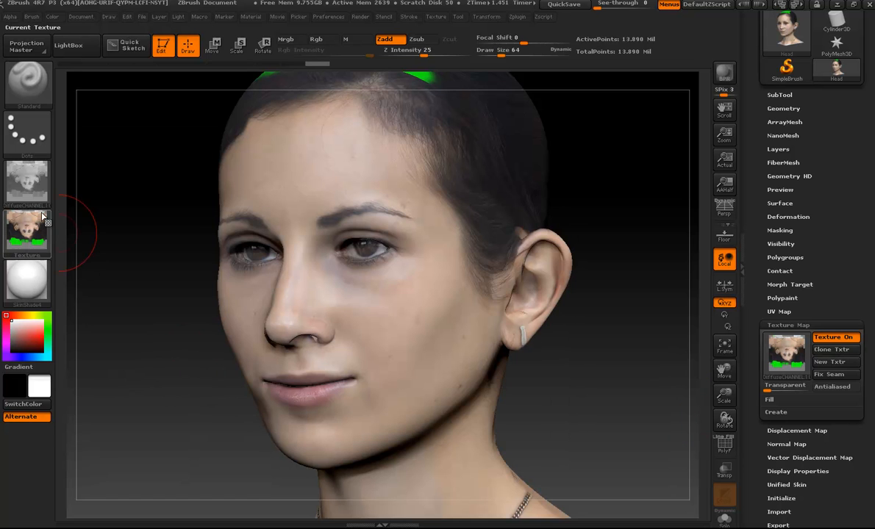
pyautogui.moveTo(30, 176)
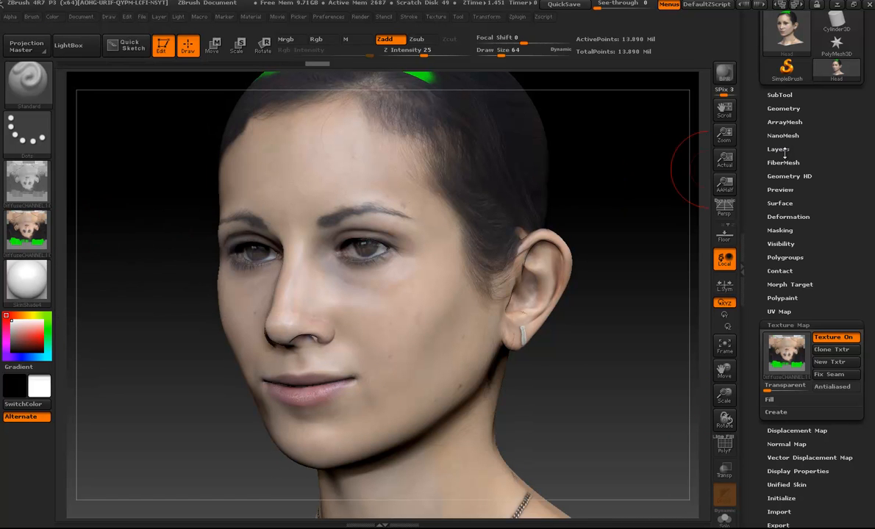
# - Add a new layer to the Head and assign the grayscale DiffuseCHANNEL alpha as its displacement map
pyautogui.click(778, 149)
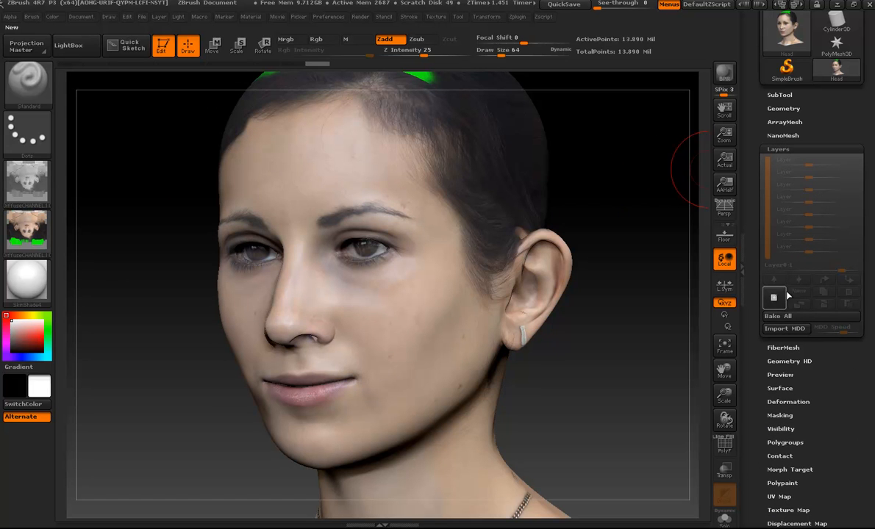
pyautogui.click(808, 168)
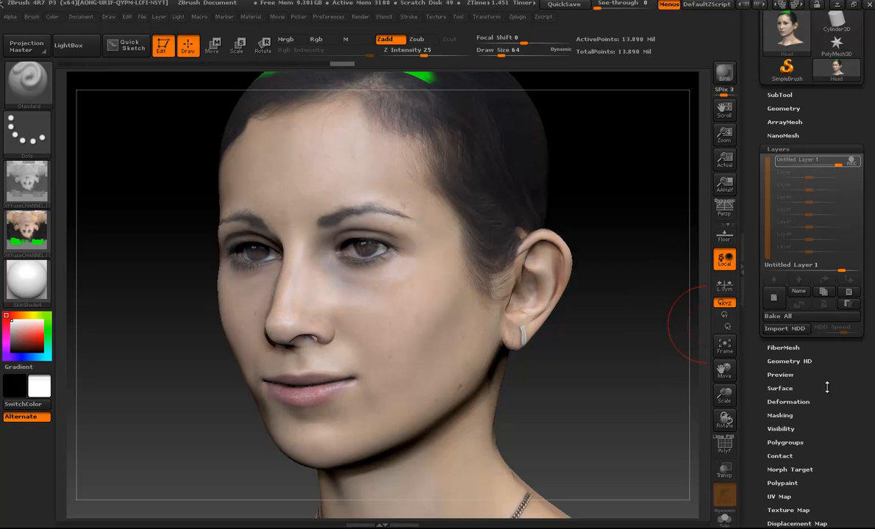
pyautogui.scroll(-3, 825, 384)
pyautogui.moveTo(804, 437); pyautogui.dragTo(805, 397)
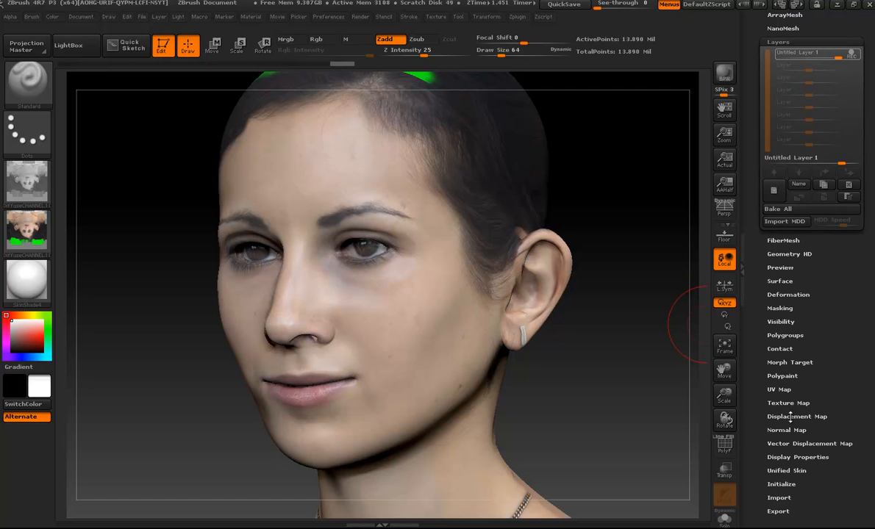
pyautogui.click(791, 416)
pyautogui.click(723, 260)
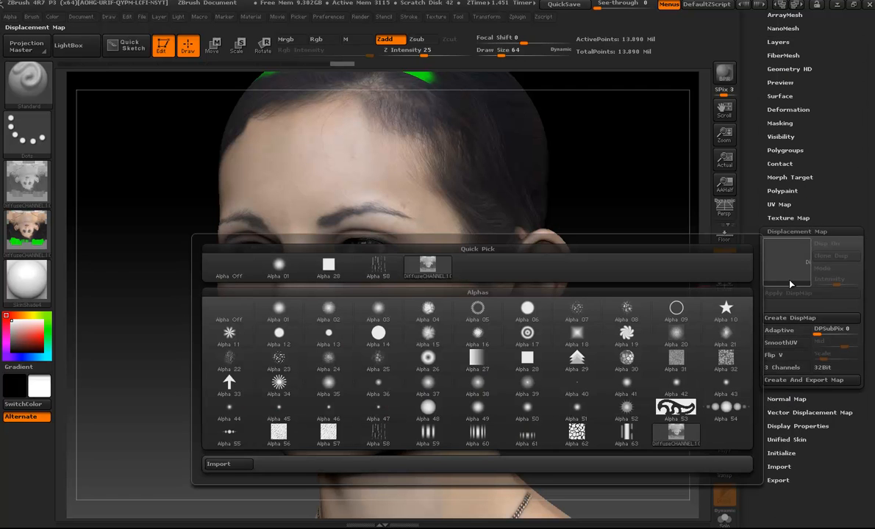
pyautogui.click(423, 267)
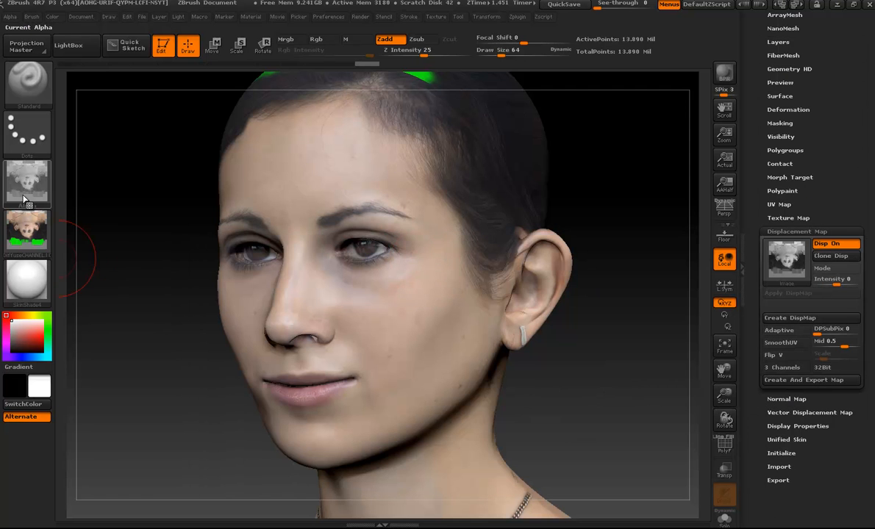
# - Set the displacement intensity to 0.12541 and apply the displacement map to the Head mesh
pyautogui.click(829, 281)
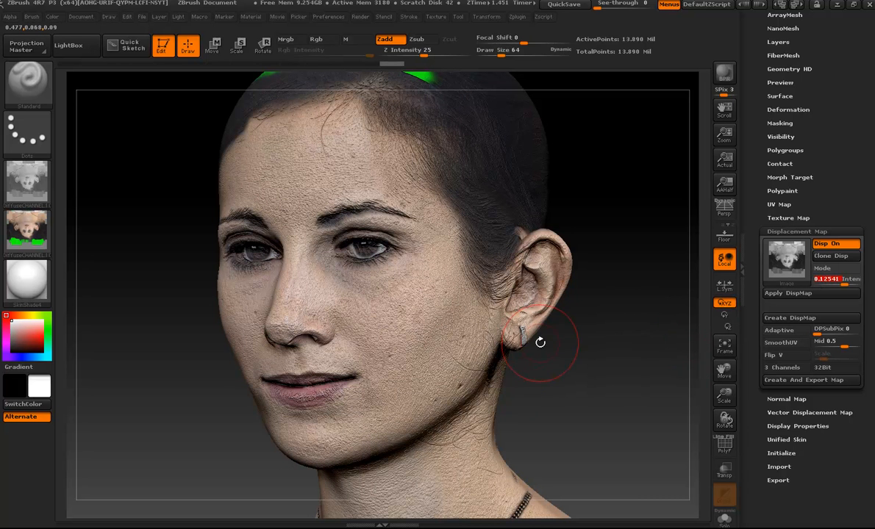
pyautogui.click(805, 294)
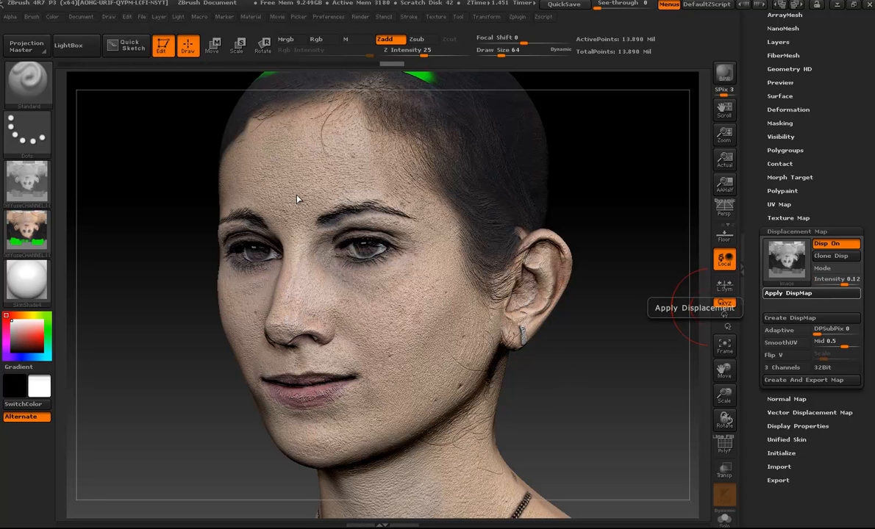
pyautogui.moveTo(594, 410)
pyautogui.mouseDown()
pyautogui.moveTo(583, 425)
pyautogui.moveTo(614, 417)
pyautogui.moveTo(603, 417)
pyautogui.moveTo(613, 385)
pyautogui.mouseUp()
# - Stop recording the displacement layer and reduce its intensity to 0.0909
pyautogui.moveTo(839, 190); pyautogui.dragTo(837, 248)
pyautogui.click(779, 240)
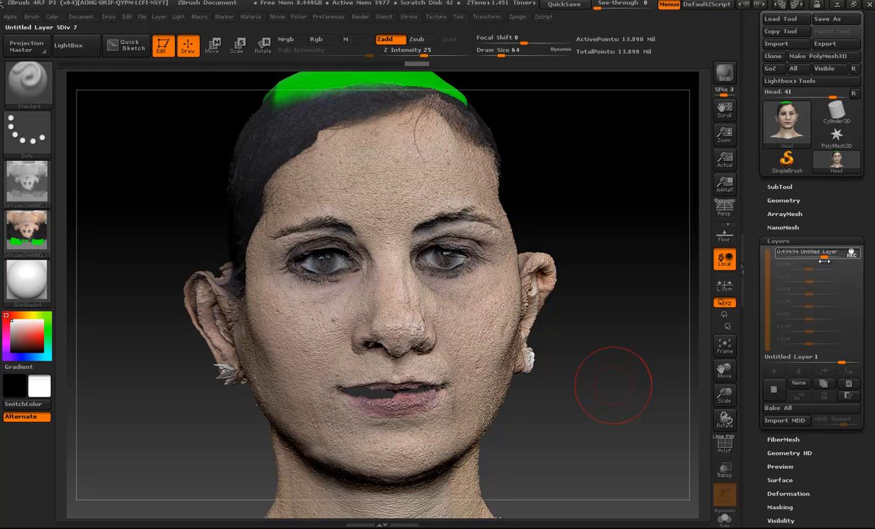
pyautogui.click(822, 355)
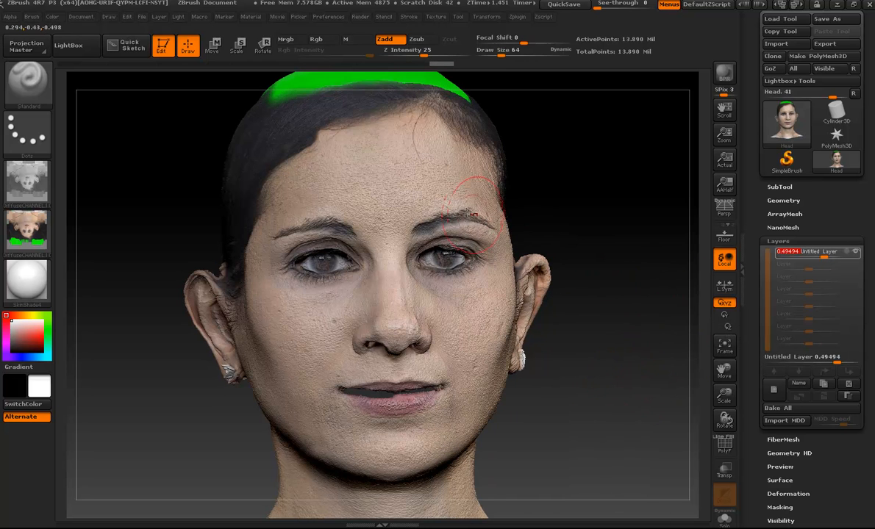
pyautogui.moveTo(826, 256)
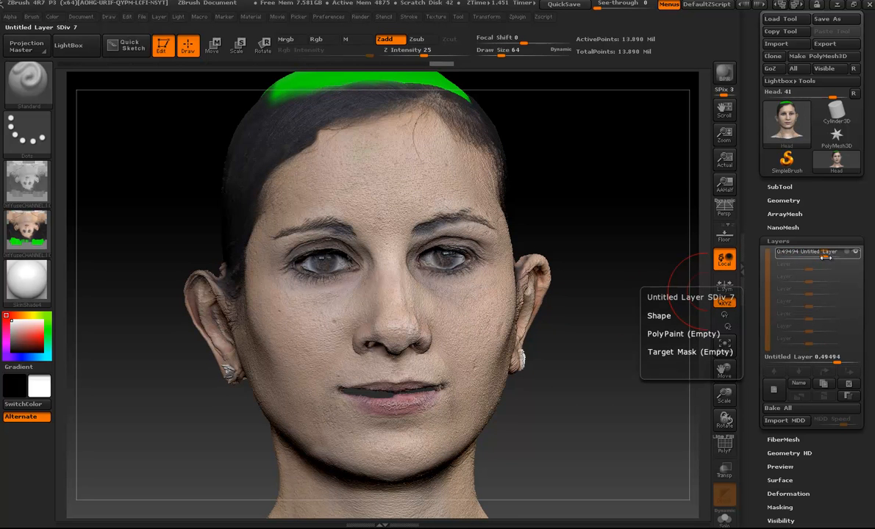
pyautogui.moveTo(817, 258); pyautogui.dragTo(815, 258)
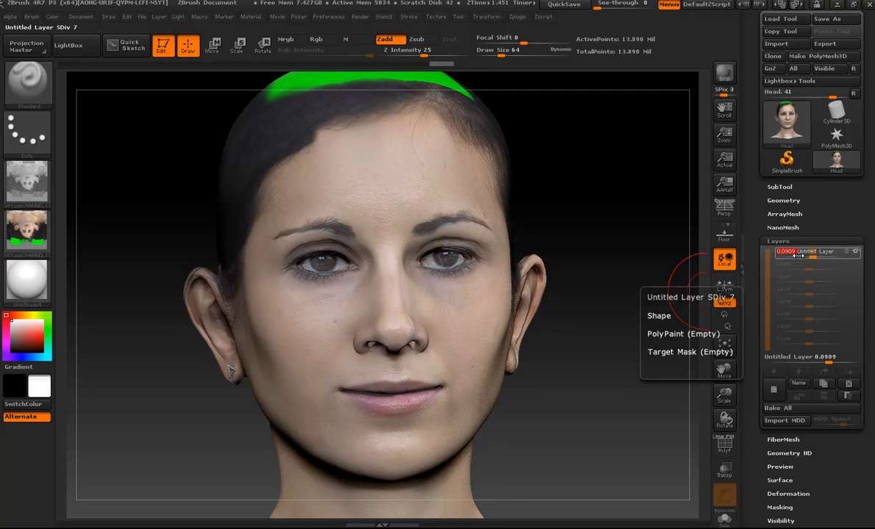
# - Check the skin relief up close and invert the displacement layer by setting its intensity to -0.11111
pyautogui.moveTo(665, 364)
pyautogui.mouseDown()
pyautogui.moveTo(607, 399)
pyautogui.moveTo(617, 460)
pyautogui.mouseUp()
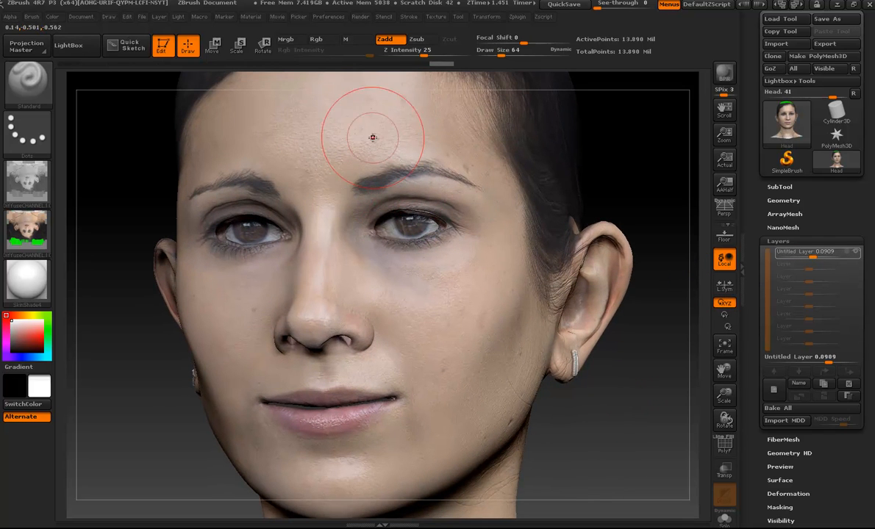
pyautogui.moveTo(611, 428); pyautogui.dragTo(622, 428)
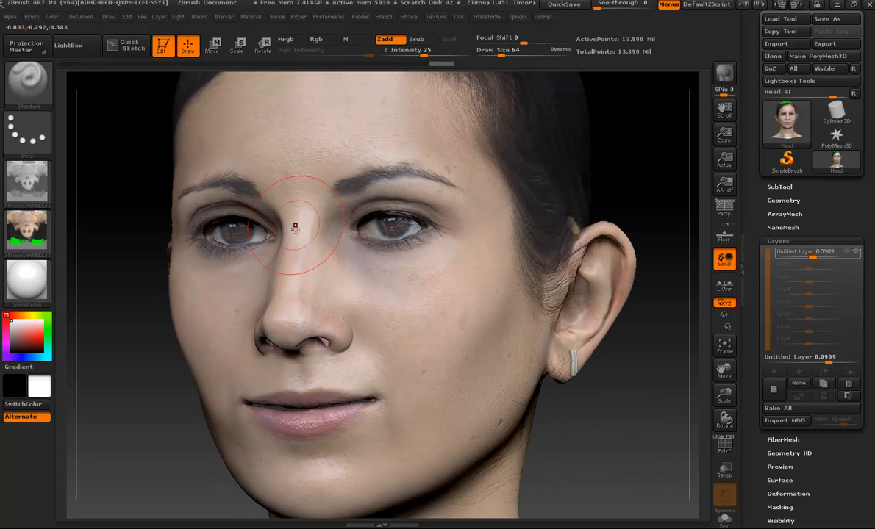
pyautogui.moveTo(662, 215)
pyautogui.mouseDown()
pyautogui.moveTo(645, 209)
pyautogui.moveTo(648, 237)
pyautogui.moveTo(694, 256)
pyautogui.mouseUp()
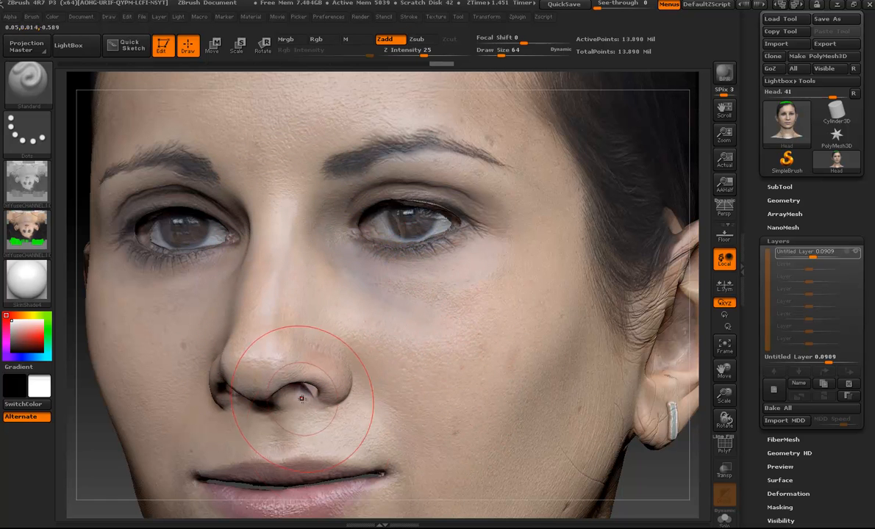
pyautogui.keyDown('alt'); pyautogui.moveTo(96, 441); pyautogui.dragTo(120, 330); pyautogui.keyUp('alt')
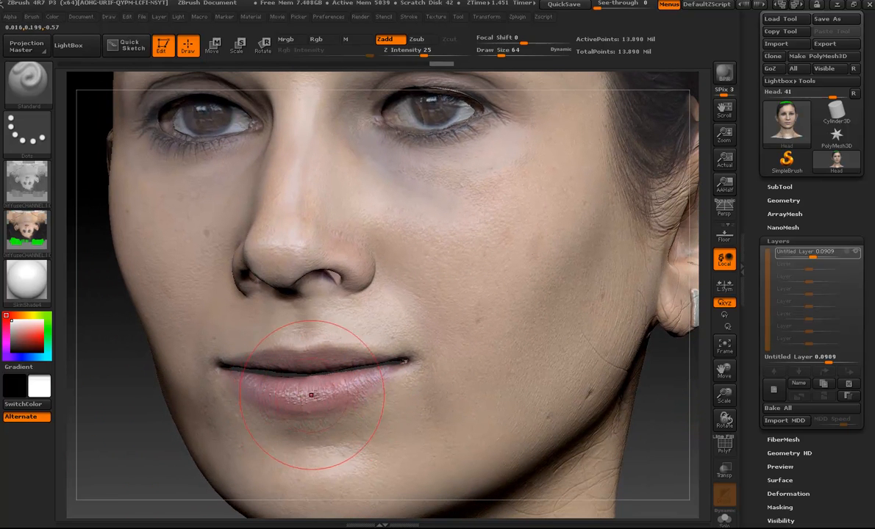
pyautogui.moveTo(804, 255)
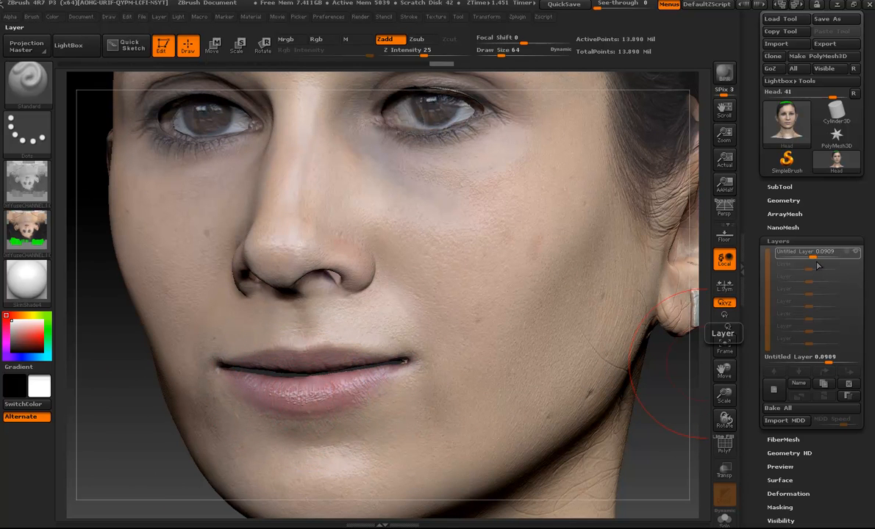
pyautogui.moveTo(809, 257); pyautogui.dragTo(806, 258)
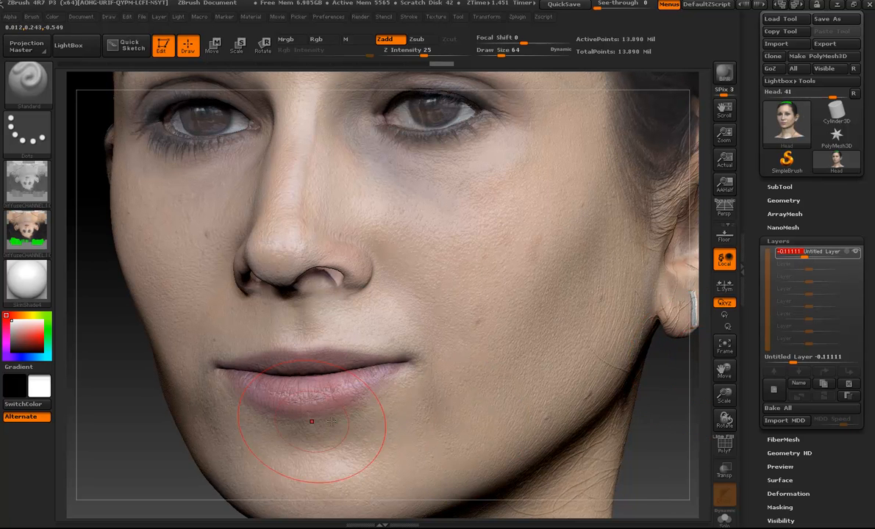
# - Examine the displaced skin detail on the face, forehead, ears and neck from several angles
pyautogui.keyDown('alt'); pyautogui.moveTo(140, 437); pyautogui.dragTo(297, 416); pyautogui.keyUp('alt')
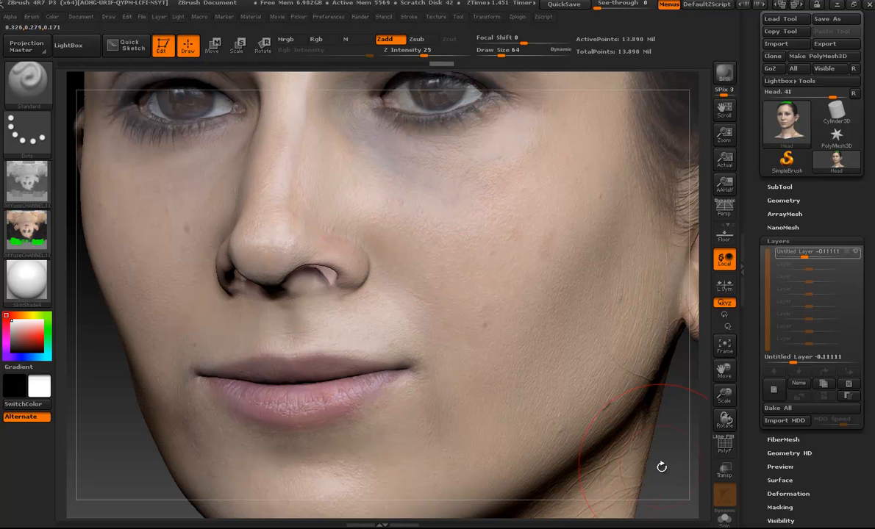
pyautogui.moveTo(620, 431)
pyautogui.keyDown('alt'); pyautogui.mouseDown()
pyautogui.moveTo(629, 440)
pyautogui.moveTo(636, 419)
pyautogui.moveTo(615, 434)
pyautogui.moveTo(603, 380)
pyautogui.moveTo(472, 320)
pyautogui.mouseUp(); pyautogui.keyUp('alt')
pyautogui.keyDown('alt'); pyautogui.moveTo(619, 340); pyautogui.dragTo(617, 445); pyautogui.keyUp('alt')
pyautogui.moveTo(575, 414); pyautogui.dragTo(645, 419)
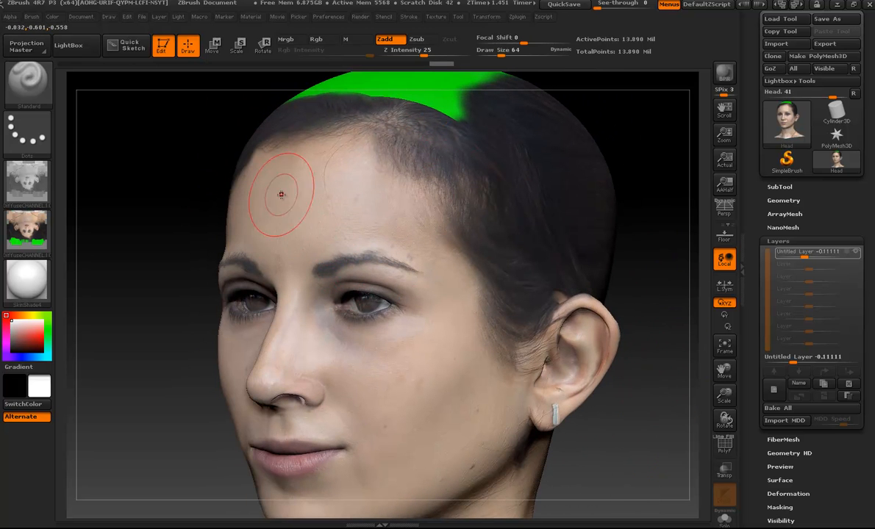
pyautogui.moveTo(154, 381); pyautogui.dragTo(275, 378)
pyautogui.keyDown('alt'); pyautogui.moveTo(655, 399); pyautogui.dragTo(622, 298); pyautogui.keyUp('alt')
pyautogui.moveTo(625, 430)
pyautogui.keyDown('alt'); pyautogui.mouseDown()
pyautogui.moveTo(611, 265)
pyautogui.moveTo(529, 279)
pyautogui.mouseUp(); pyautogui.keyUp('alt')
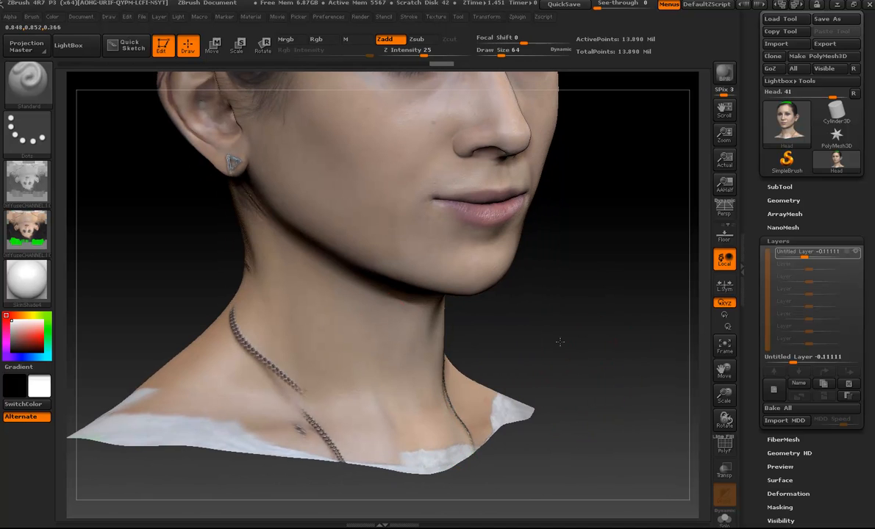
# - Preview the Head's surface relief with the SilverFoil material from different angles
pyautogui.click(23, 285)
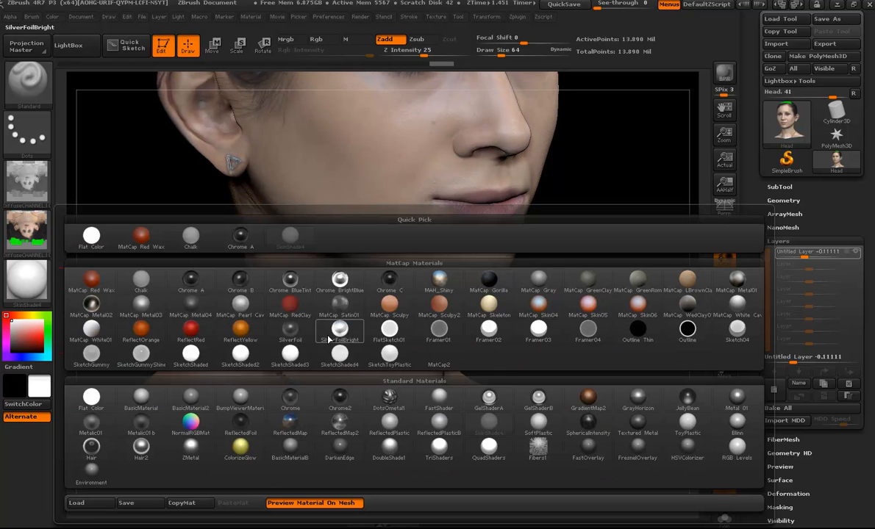
pyautogui.click(290, 330)
pyautogui.moveTo(605, 260)
pyautogui.mouseDown()
pyautogui.moveTo(591, 372)
pyautogui.moveTo(456, 254)
pyautogui.mouseUp()
pyautogui.moveTo(541, 273); pyautogui.dragTo(585, 369)
# - Preview the Head's texture without shading using the Flat Color material
pyautogui.click(27, 276)
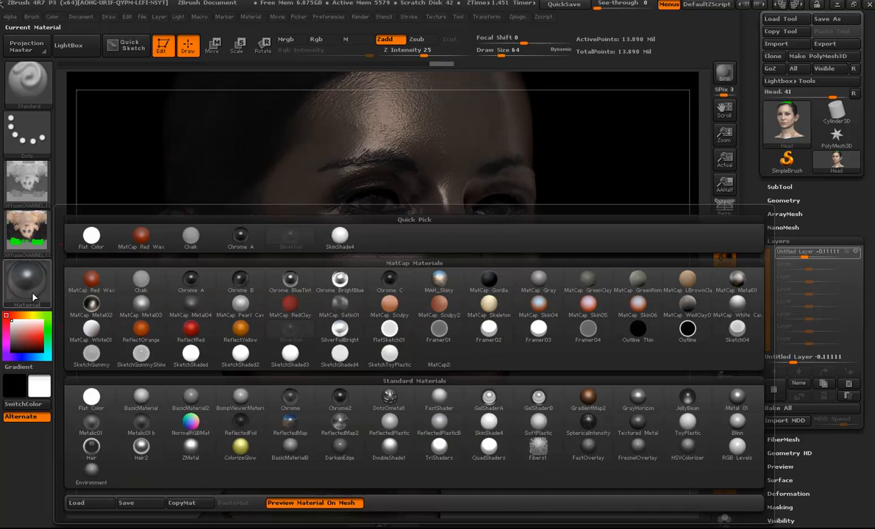
pyautogui.click(90, 399)
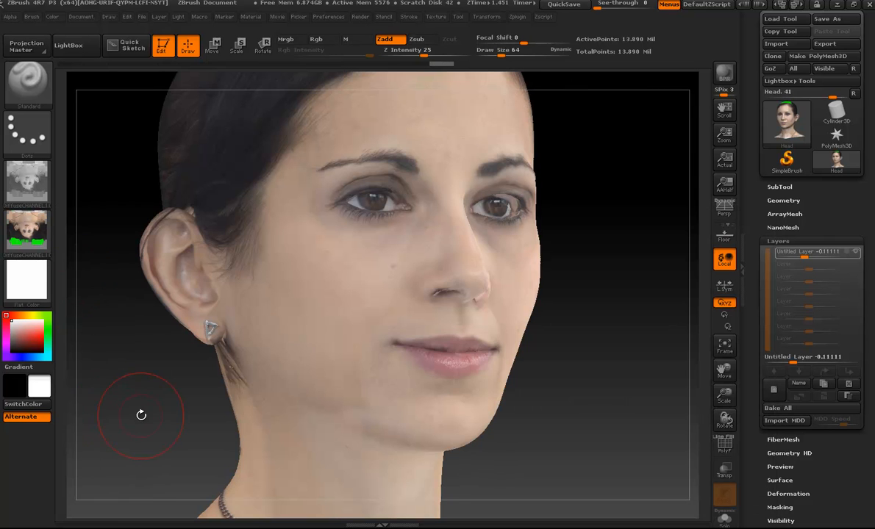
pyautogui.keyDown('alt'); pyautogui.moveTo(578, 325); pyautogui.dragTo(586, 344); pyautogui.keyUp('alt')
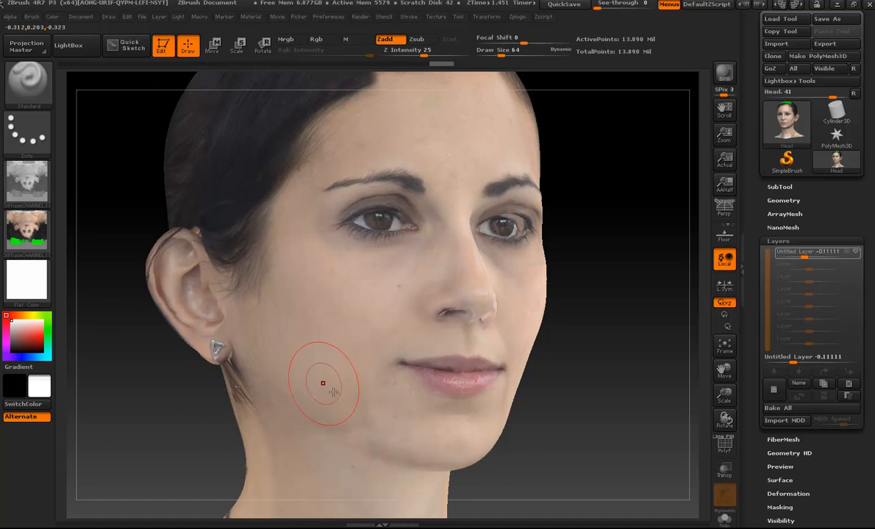
pyautogui.keyDown('alt'); pyautogui.moveTo(113, 394); pyautogui.dragTo(135, 405); pyautogui.keyUp('alt')
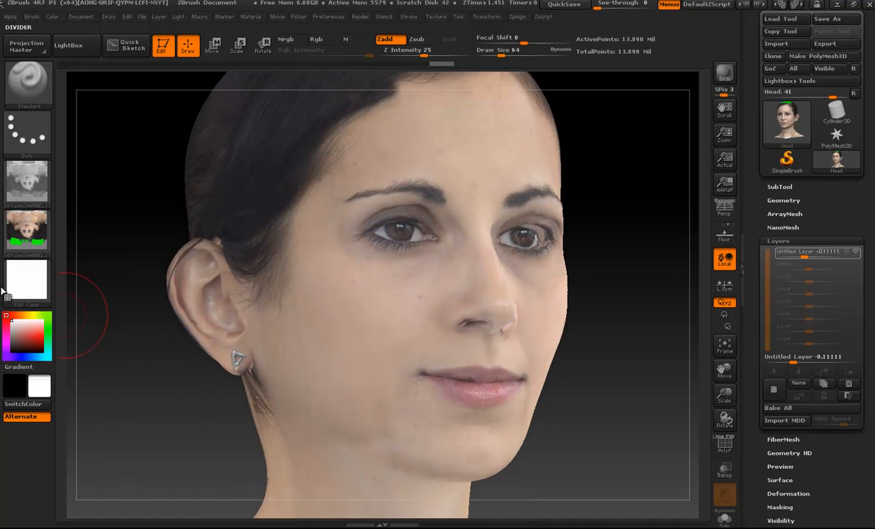
# - Apply BasicMaterial to the Head and frame the whole bust
pyautogui.click(26, 279)
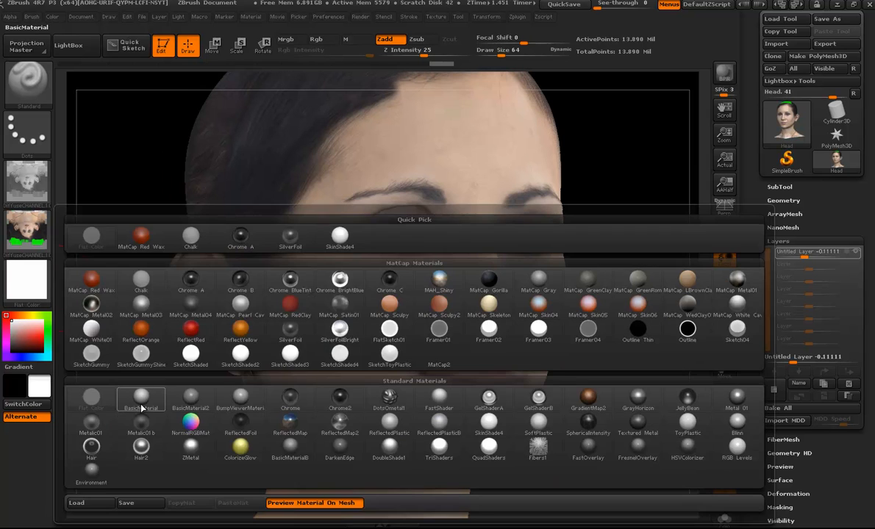
pyautogui.click(107, 379)
pyautogui.keyDown('alt'); pyautogui.moveTo(641, 415); pyautogui.dragTo(555, 357); pyautogui.keyUp('alt')
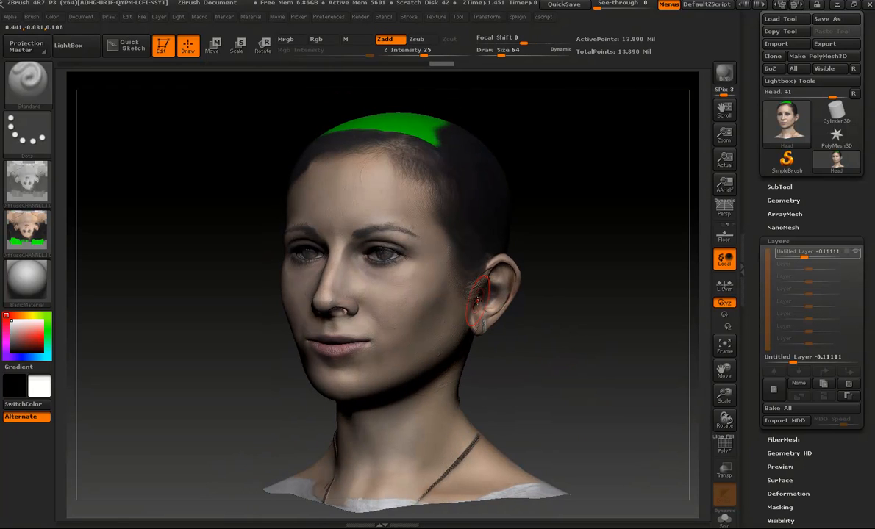